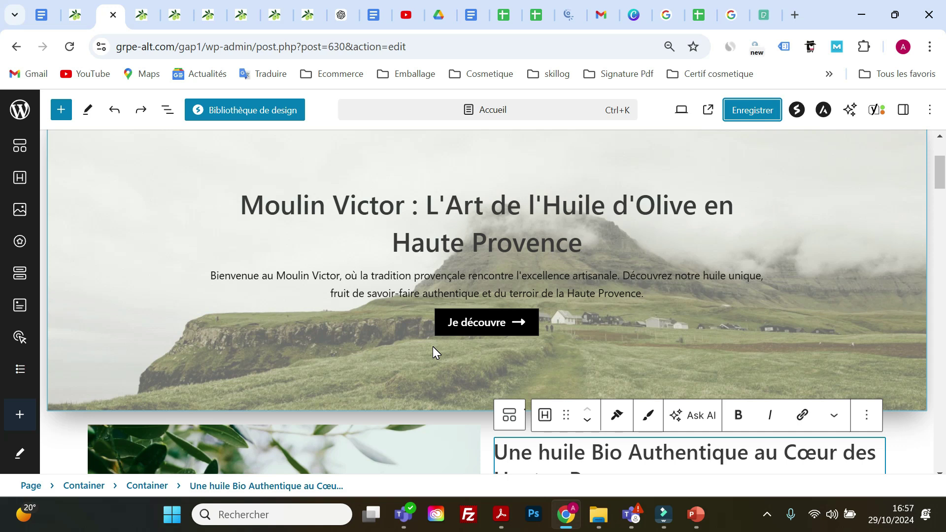
Clear the target query (Requête cible) of the Accueil page in the Yoast SEO settings.
scroll(374, 261, down, 3)
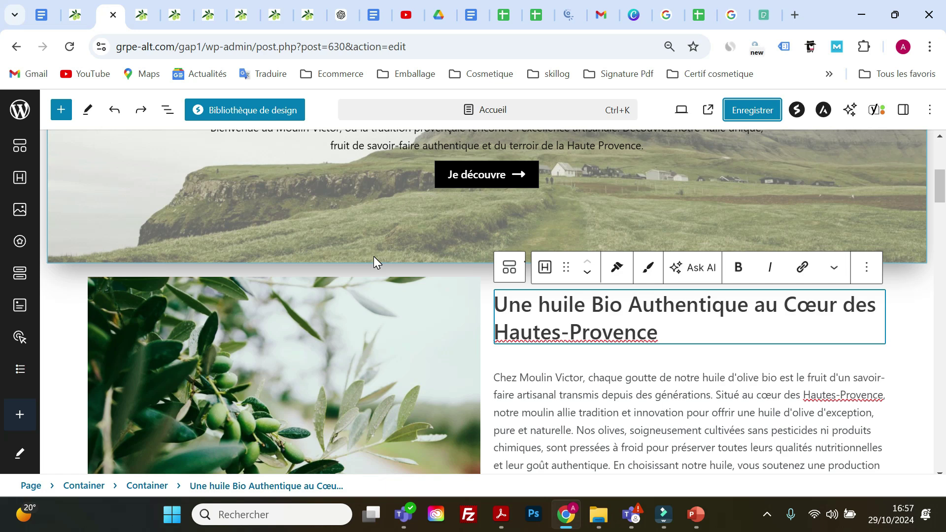
scroll(373, 256, down, 12)
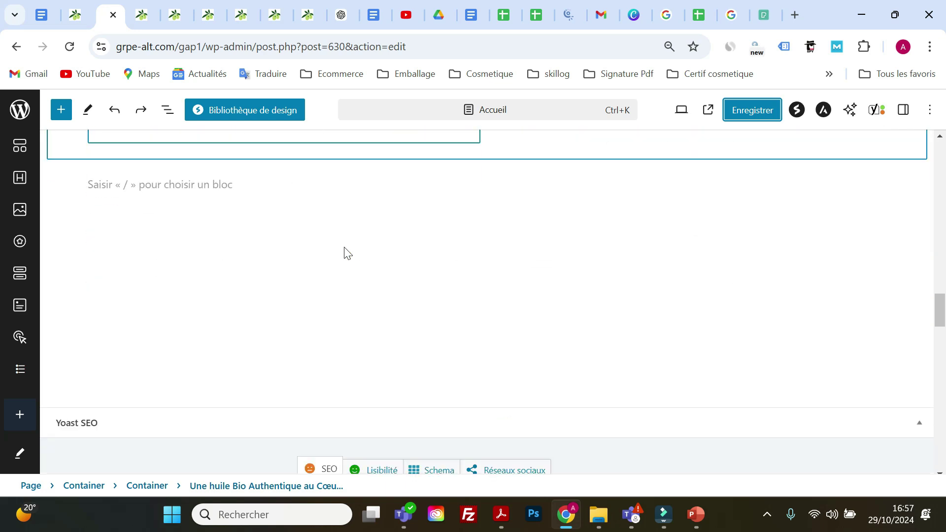
scroll(344, 253, down, 4)
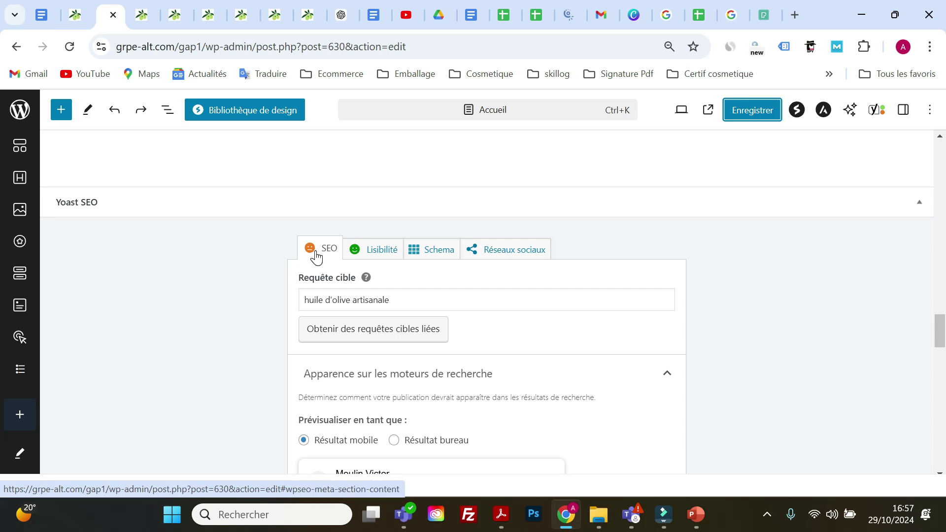
drag(387, 299, 260, 307)
key(BackSpace)
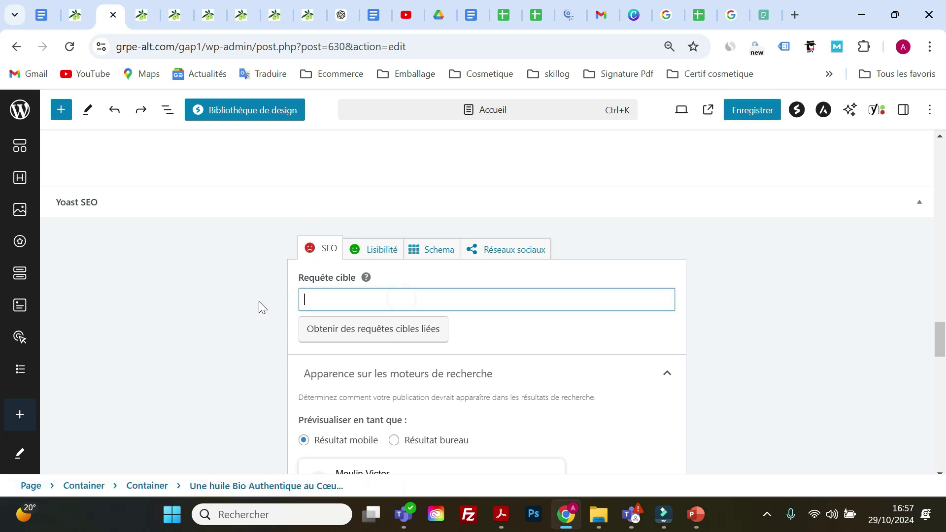
click(609, 247)
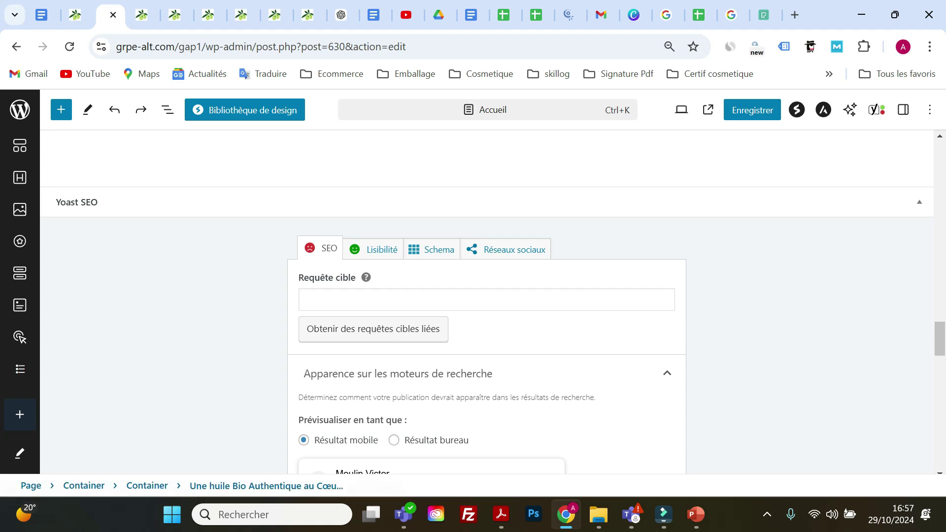
Set the page's target query (Requête cible) to "huile d'olive artisanale".
scroll(326, 296, up, 20)
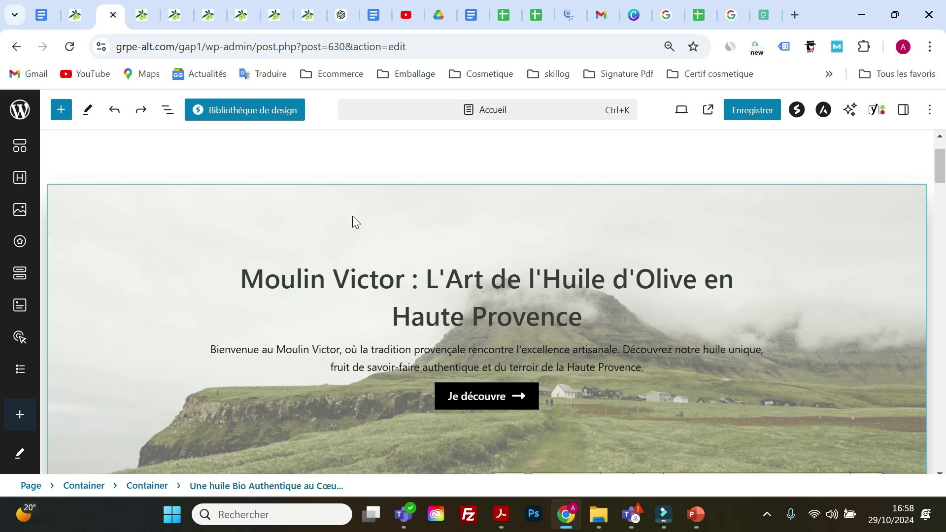
scroll(353, 216, down, 20)
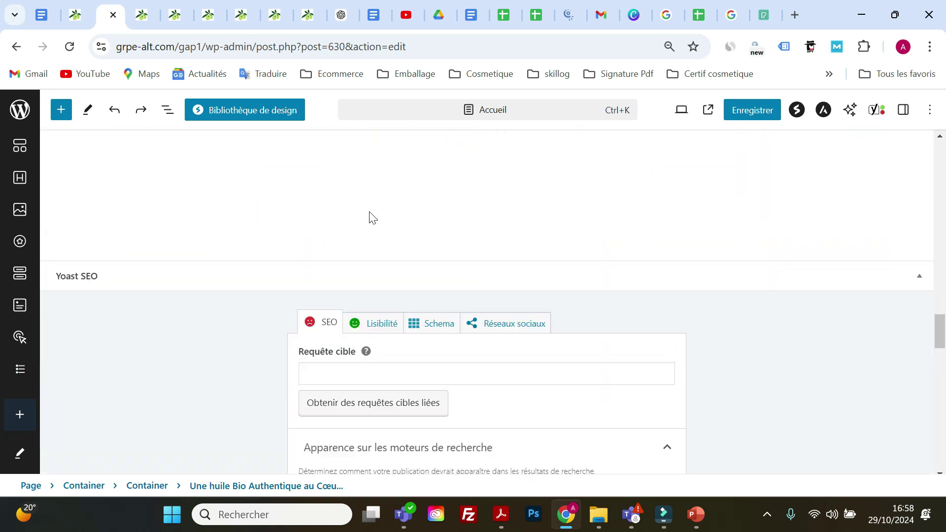
scroll(370, 209, down, 6)
scroll(367, 266, up, 3)
click(344, 223)
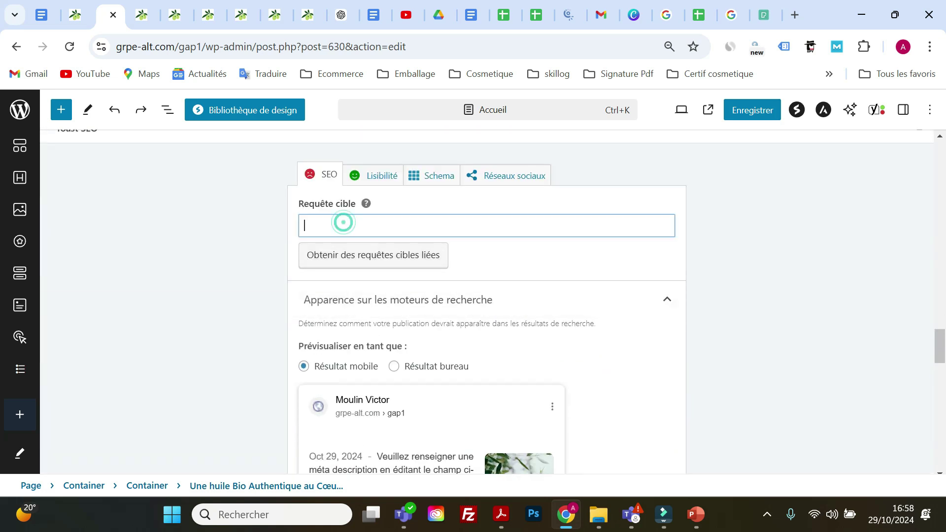
text(huile )
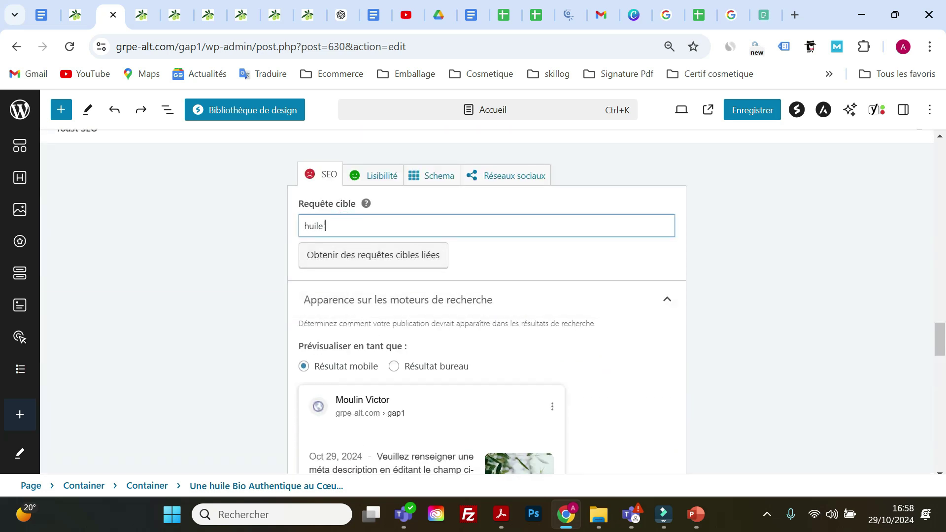
text(d'oli)
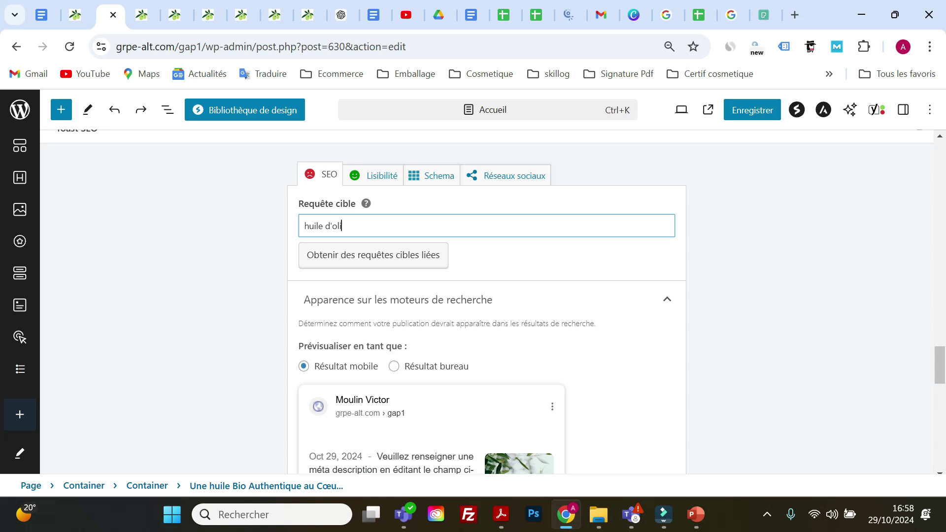
text(ve artisanale)
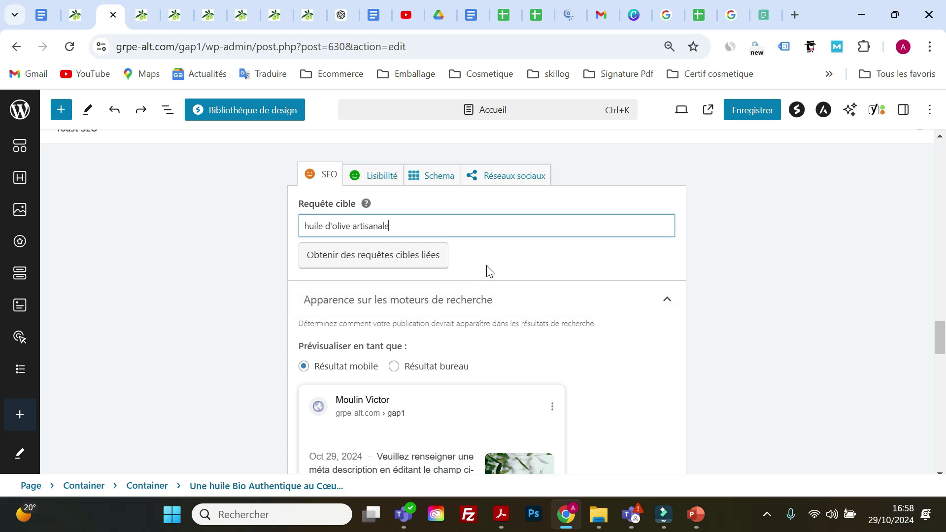
Check the search appearance preview of the page in both the desktop and the mobile result format.
scroll(489, 271, down, 4)
scroll(488, 268, up, 4)
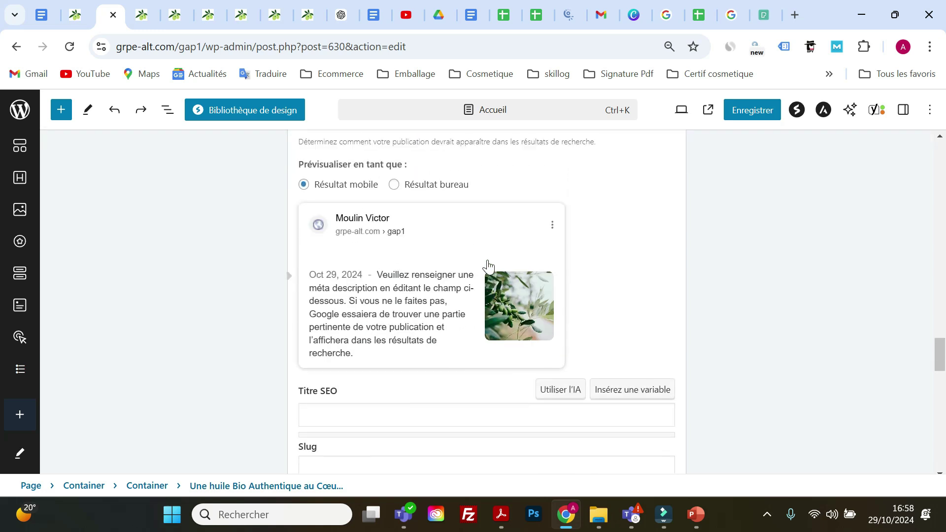
triple_click(421, 227)
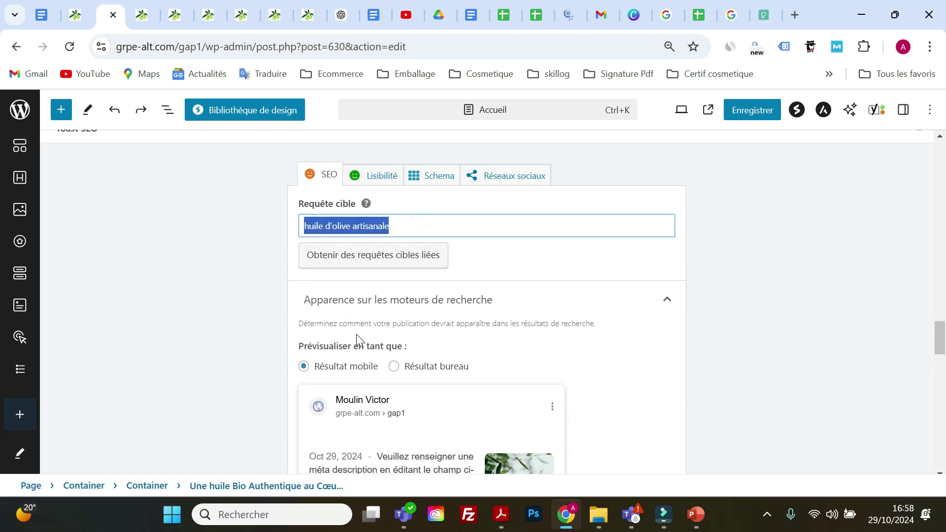
scroll(377, 310, down, 3)
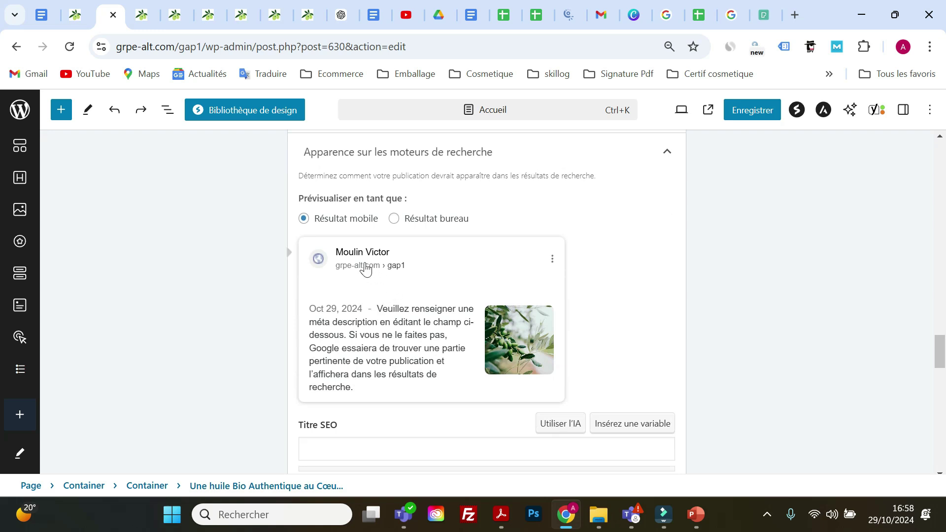
scroll(396, 384, down, 2)
scroll(371, 263, up, 2)
click(395, 219)
click(306, 220)
Review the problems and improvements listed in the SEO analysis, along with the SEO title, slug and meta description fields.
scroll(377, 280, down, 2)
scroll(380, 281, down, 12)
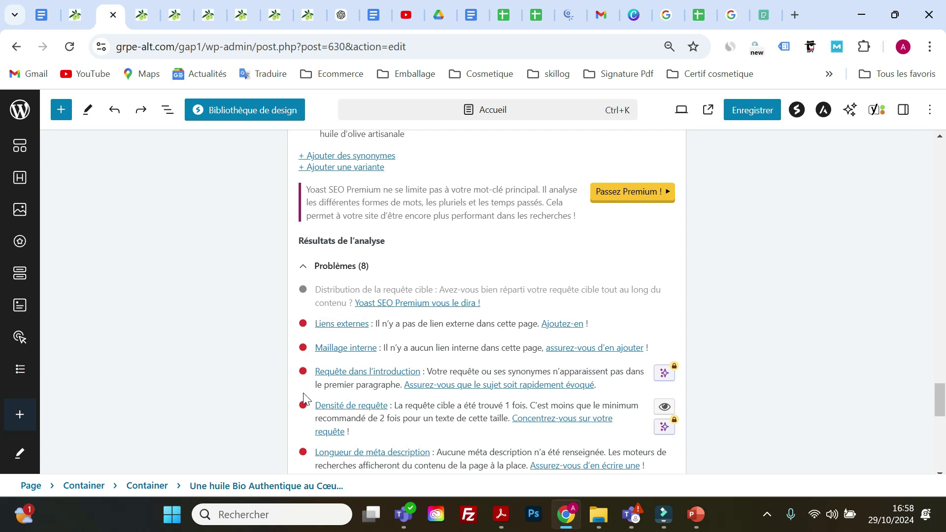
scroll(305, 394, down, 2)
scroll(305, 380, down, 2)
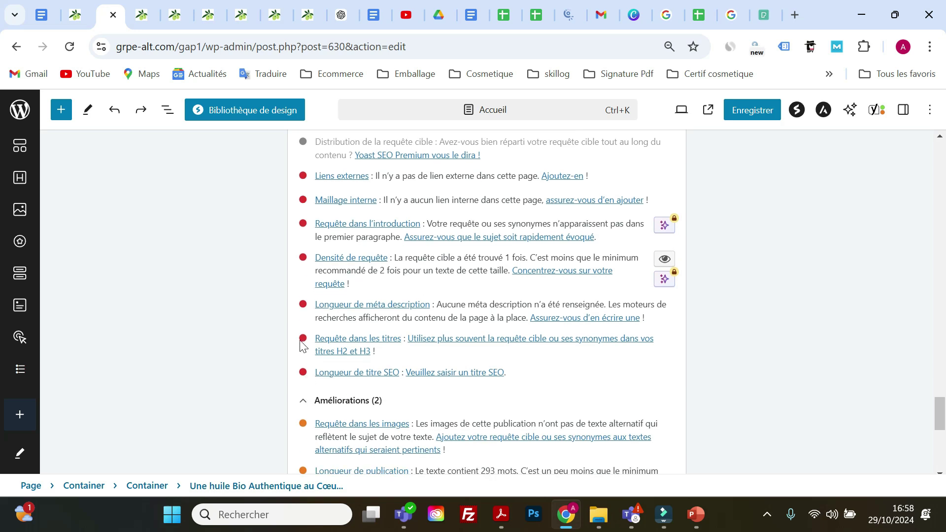
scroll(327, 364, up, 4)
scroll(327, 365, down, 4)
scroll(348, 305, up, 10)
scroll(361, 298, down, 3)
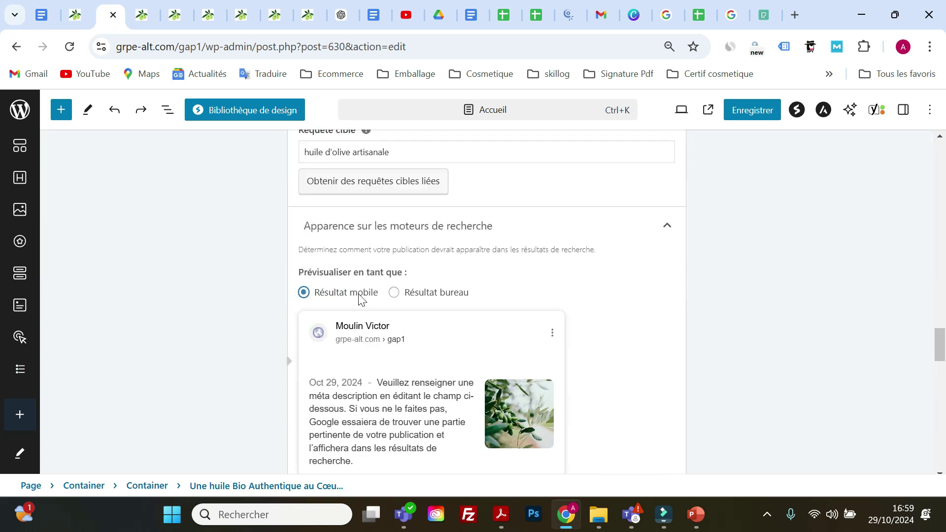
scroll(391, 254, up, 1)
scroll(386, 303, down, 4)
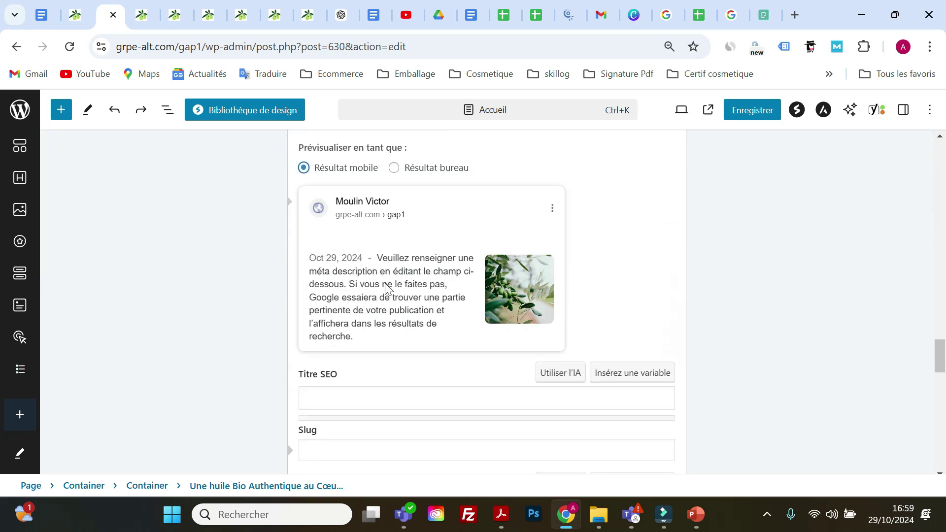
click(377, 368)
scroll(376, 340, down, 6)
scroll(376, 340, down, 8)
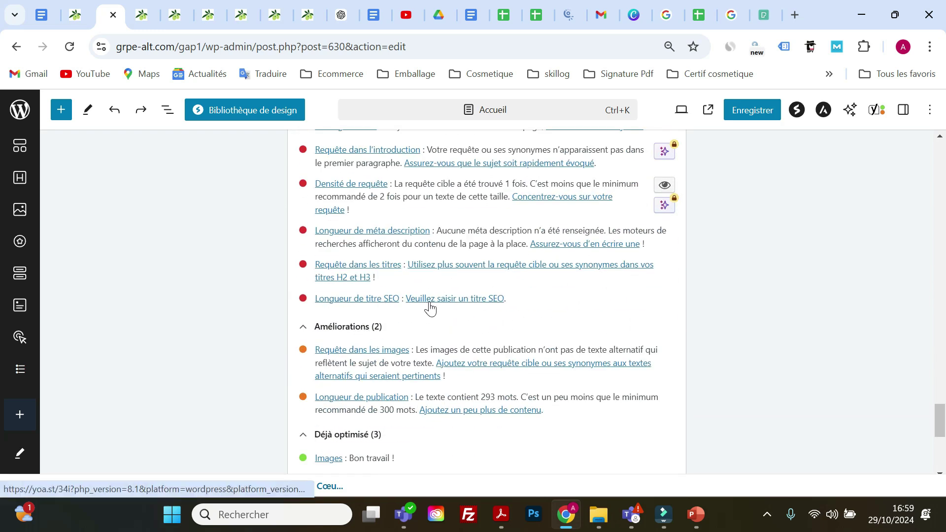
Enter "Huile d'olive artisanale | Moulin Victor | Haute-Provence" as the page's SEO title.
click(453, 299)
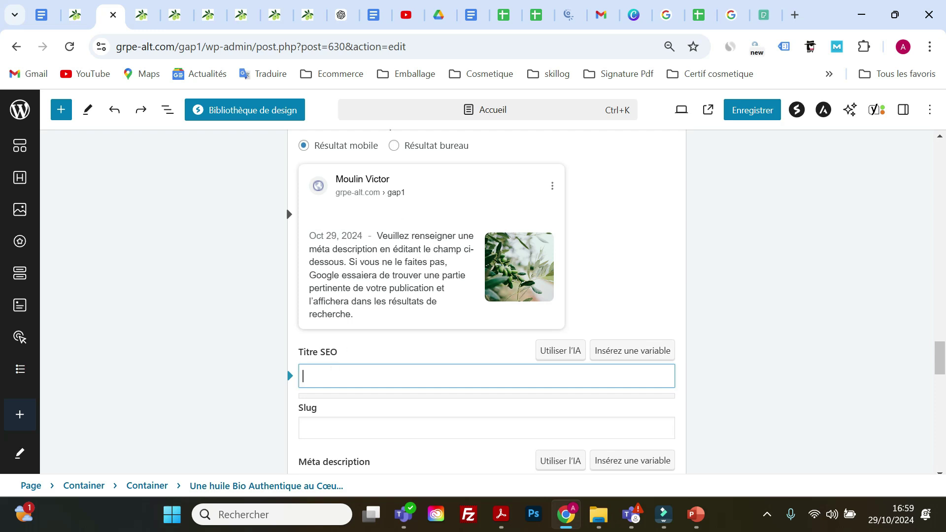
scroll(331, 195, up, 3)
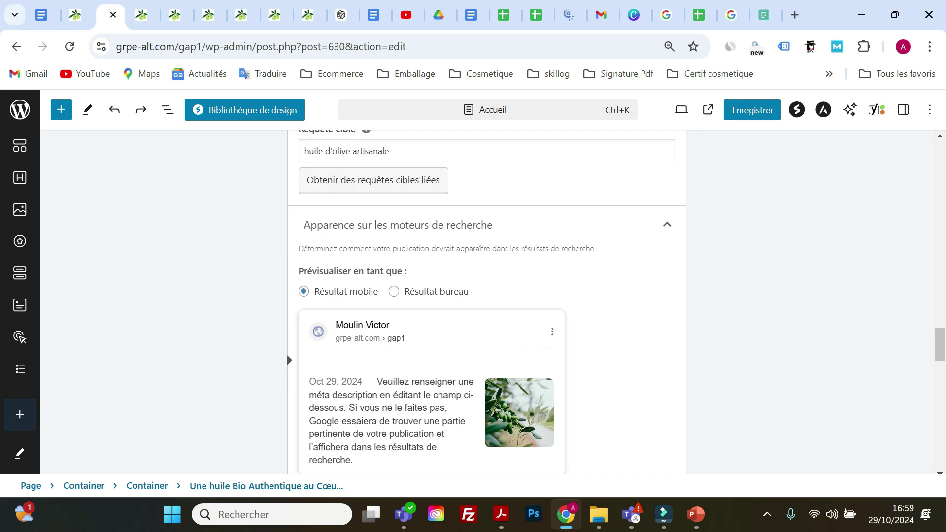
scroll(487, 296, down, 5)
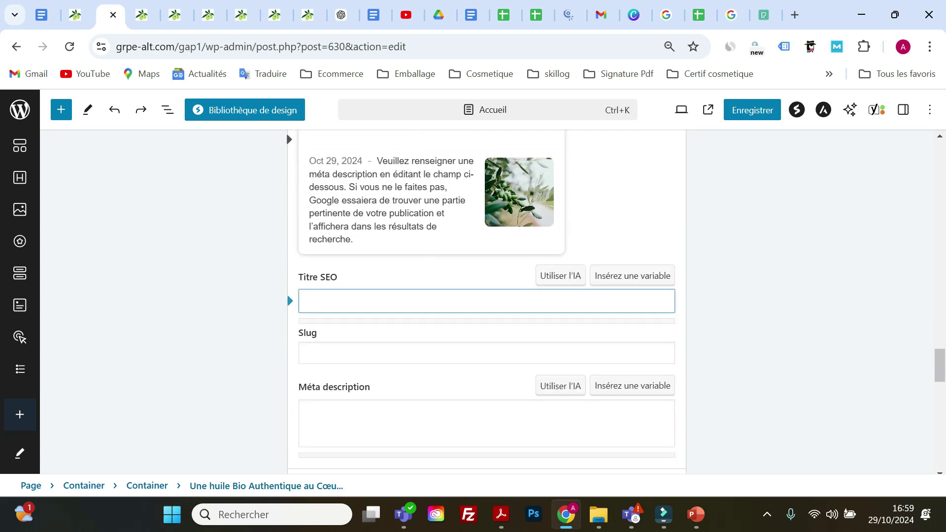
text(H)
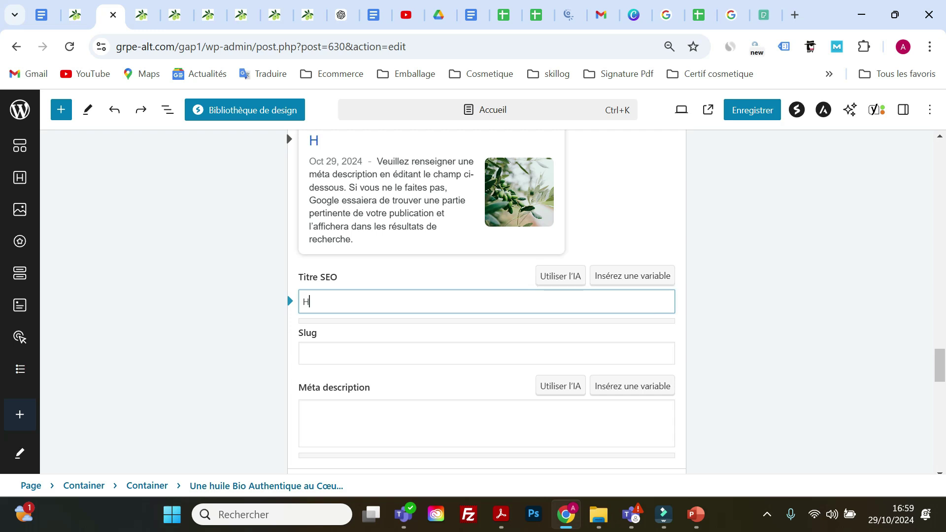
text(uile d'olive ar)
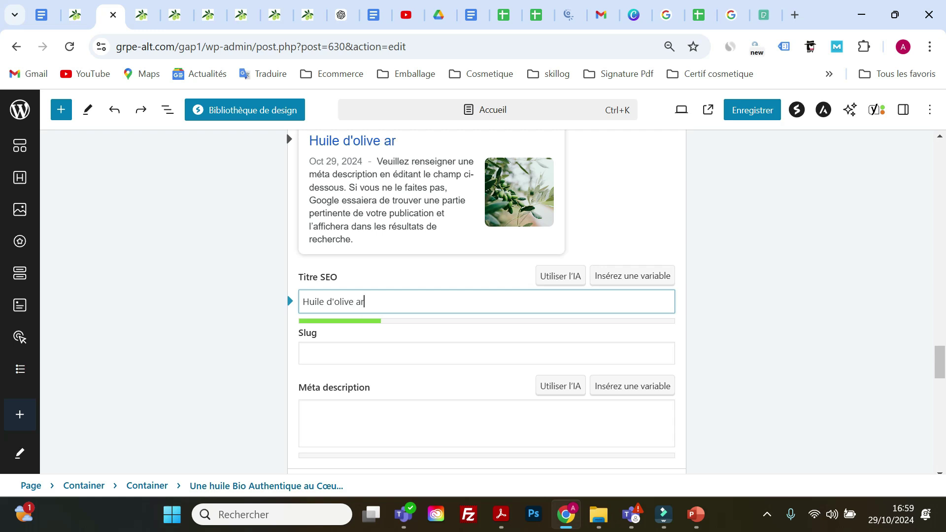
text(tisanale )
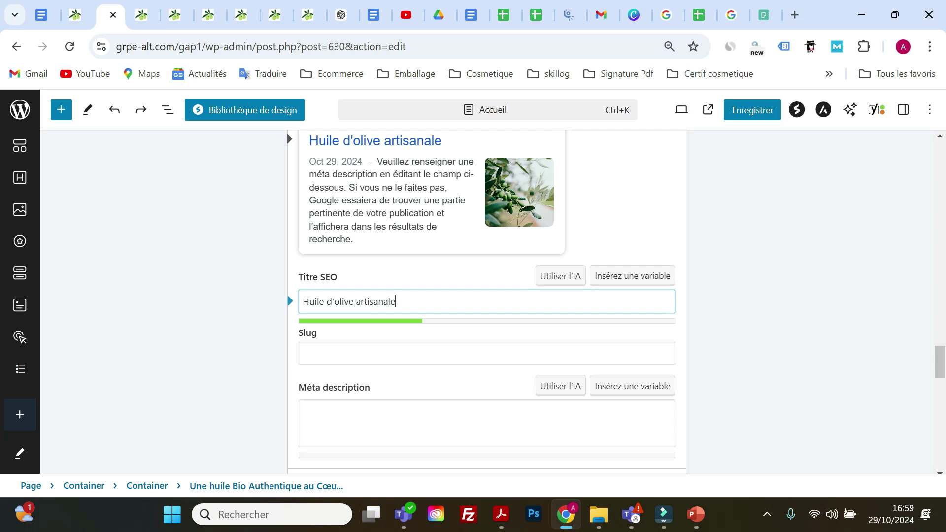
text(|)
text(Moulin V)
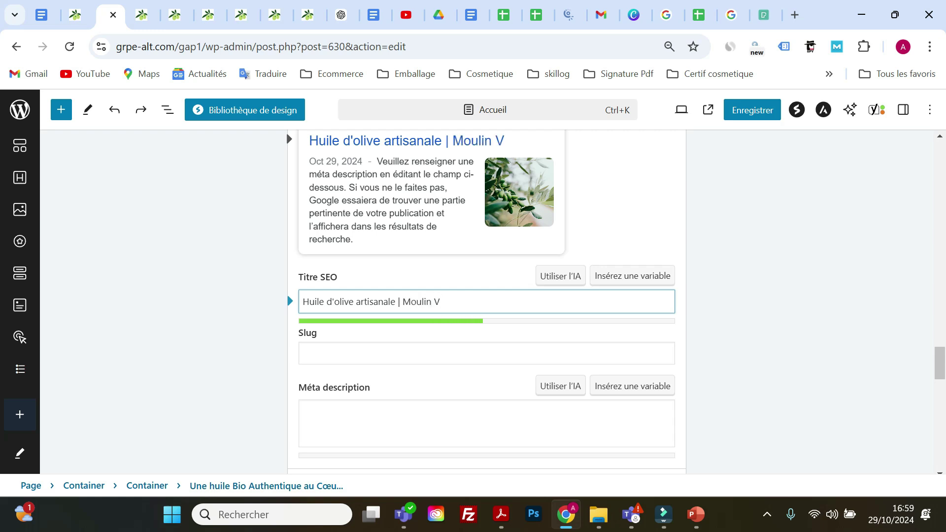
text(ictore)
key(BackSpace)
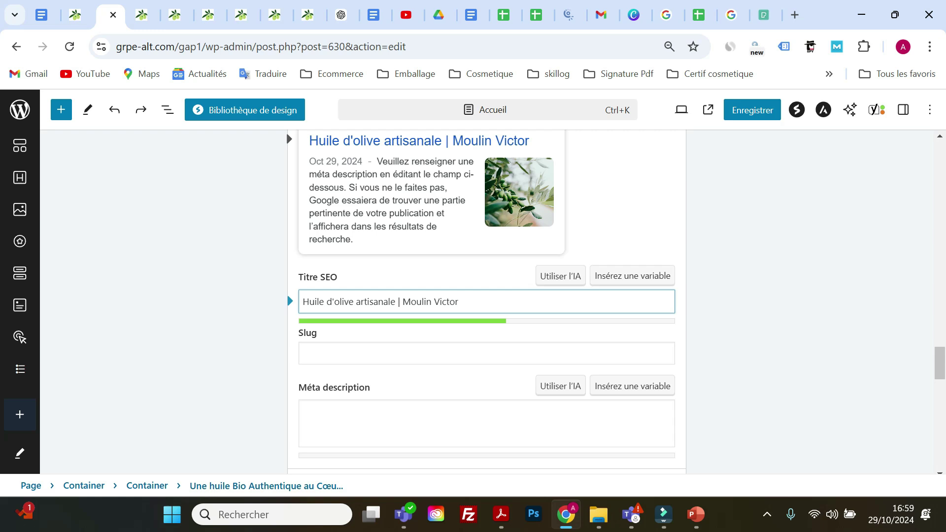
text(|)
text(Ha)
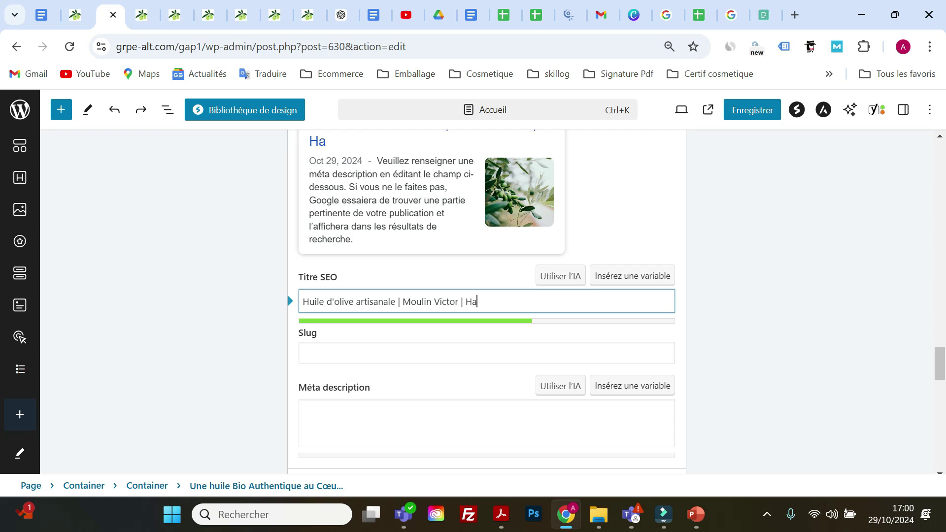
text(ute-Pro)
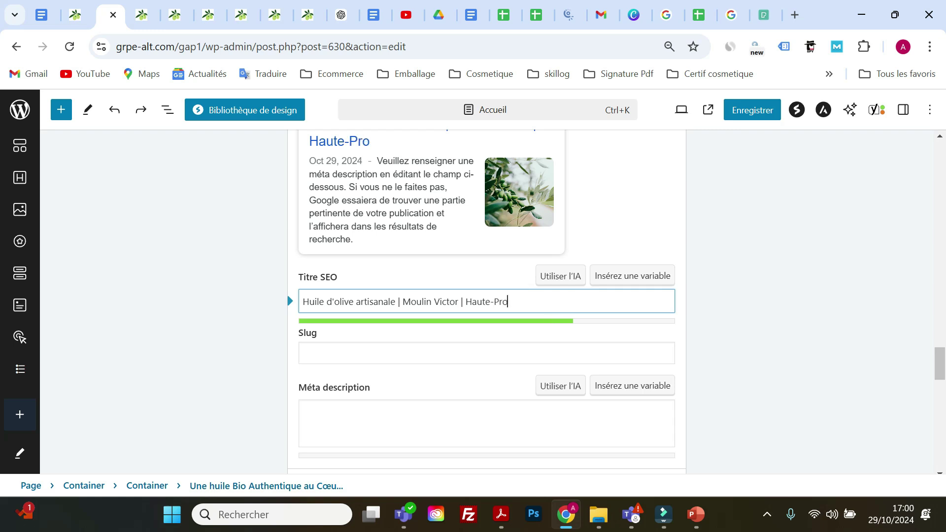
text(vence)
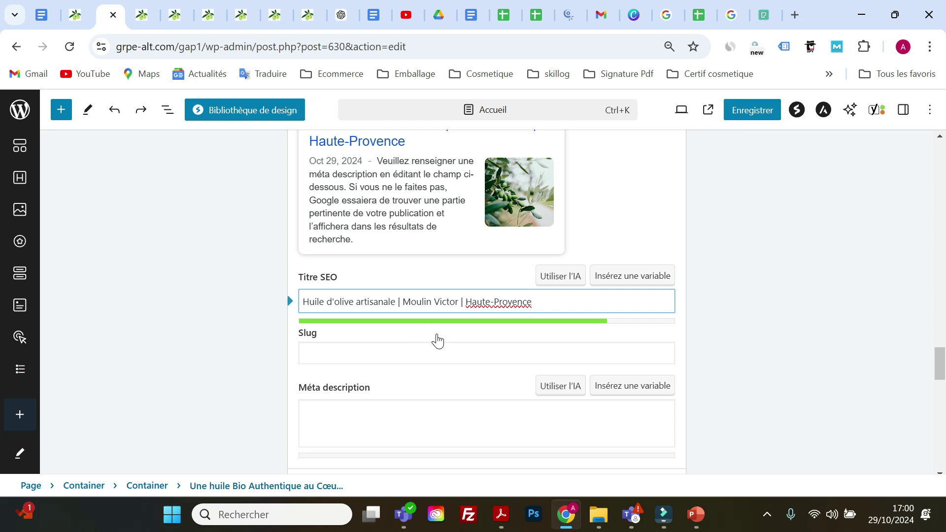
Check the new title in the search preview and review the updated SEO analysis results.
scroll(461, 342, up, 1)
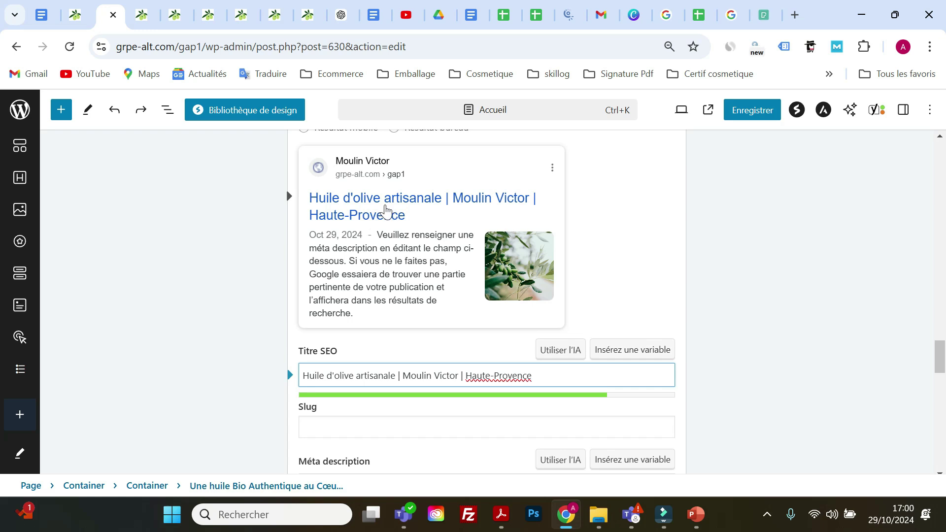
scroll(388, 215, down, 5)
scroll(388, 215, down, 7)
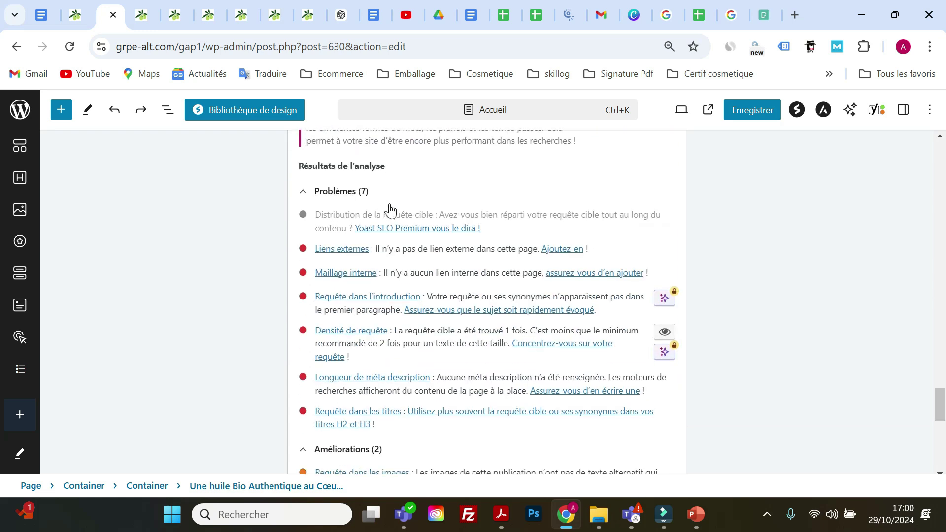
scroll(390, 211, down, 2)
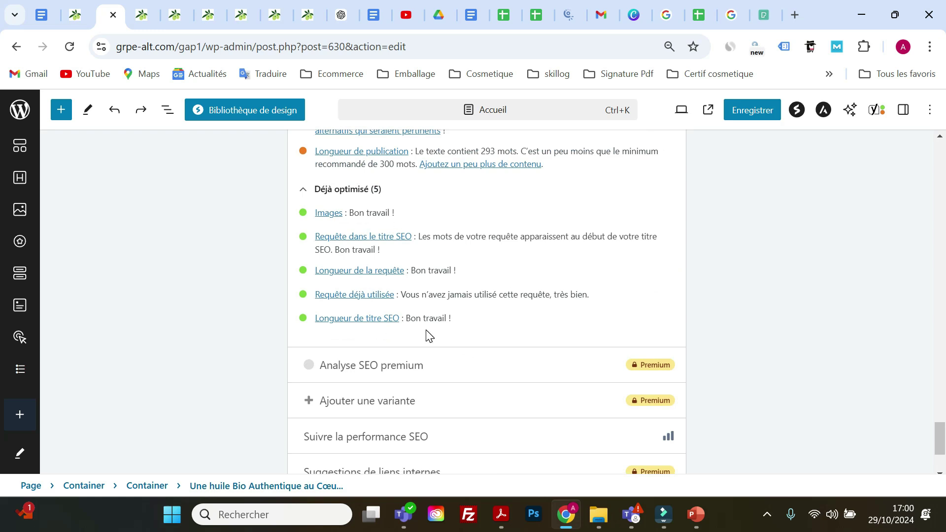
scroll(427, 336, up, 10)
scroll(426, 336, up, 3)
scroll(427, 336, down, 5)
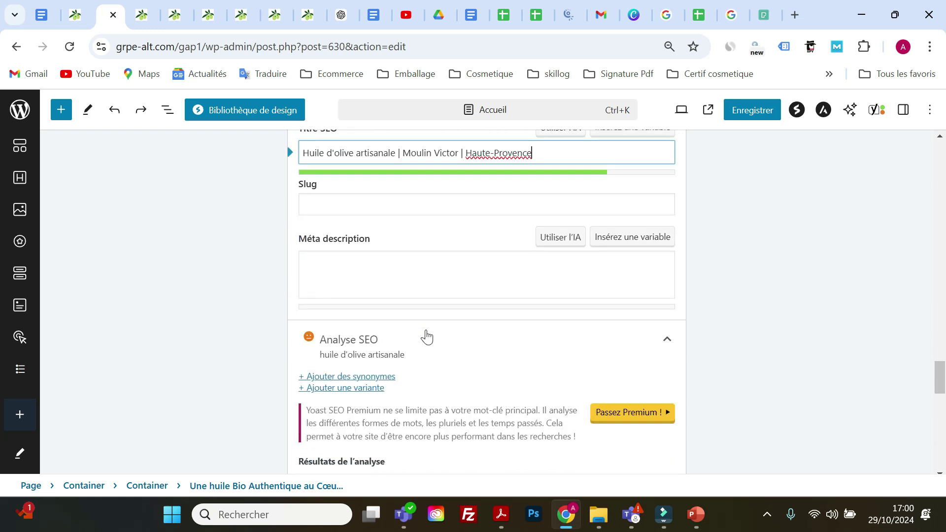
scroll(427, 336, down, 6)
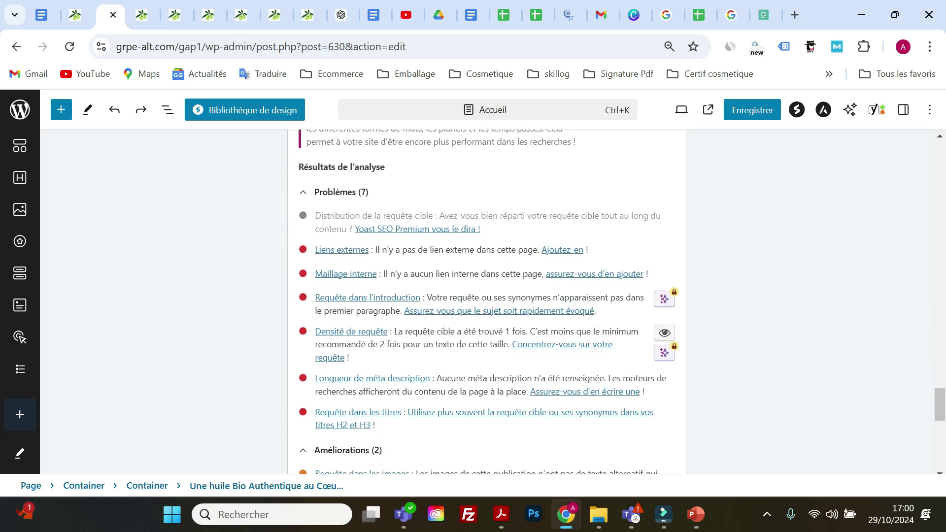
Enter "huile-olive-artisanale" as the page's slug.
scroll(428, 336, down, 2)
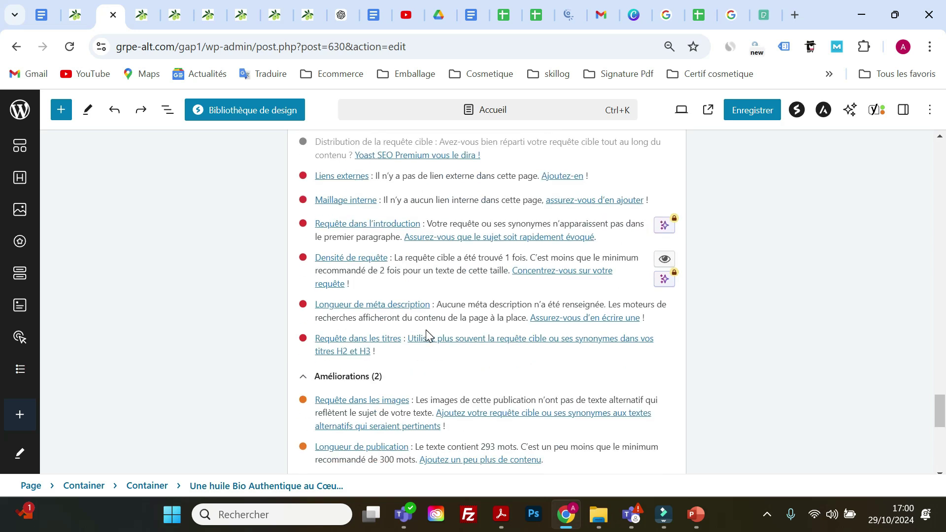
scroll(427, 336, up, 5)
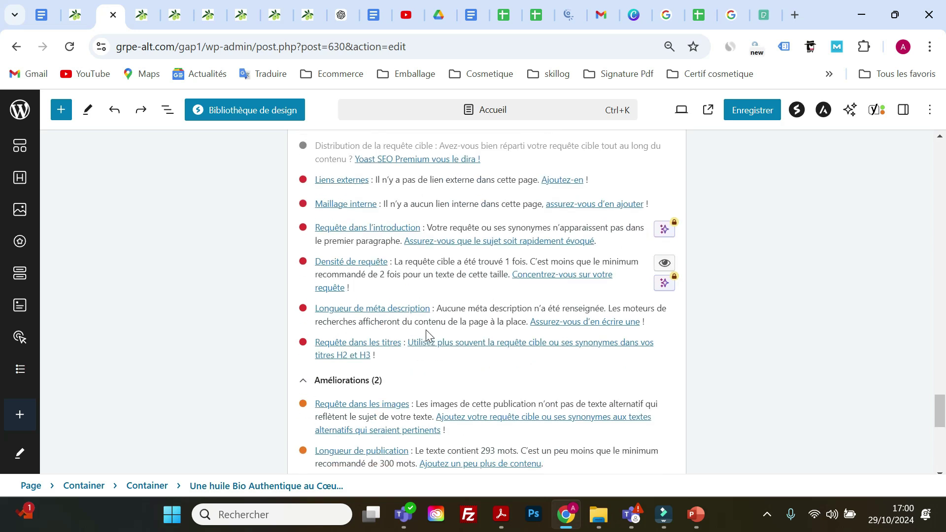
scroll(427, 336, up, 6)
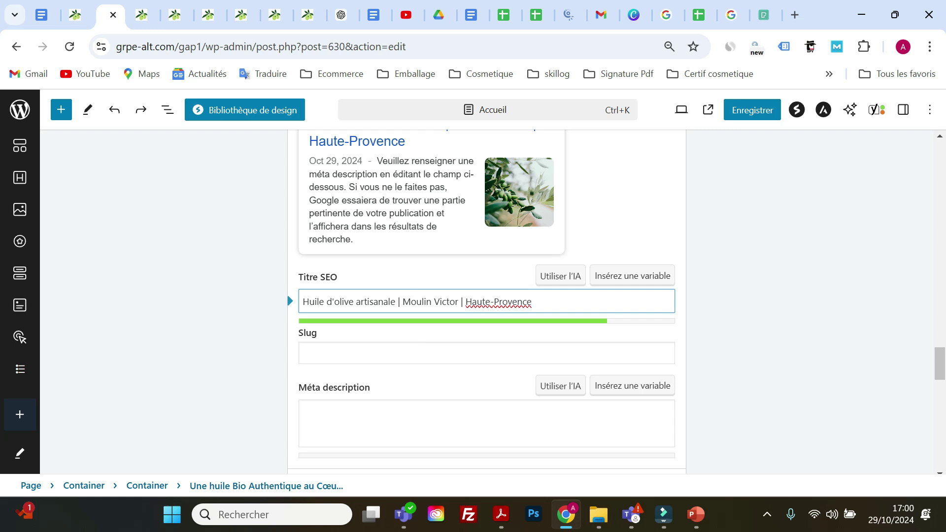
click(383, 349)
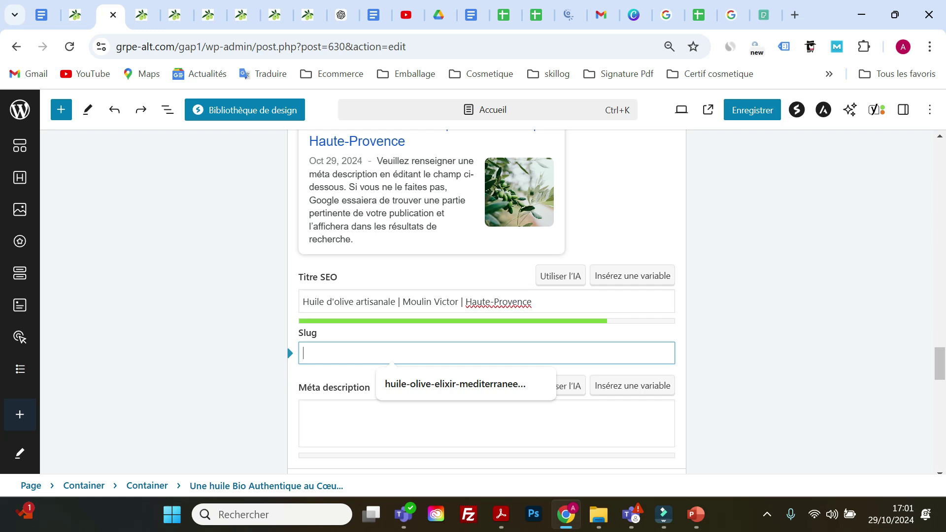
scroll(372, 310, up, 4)
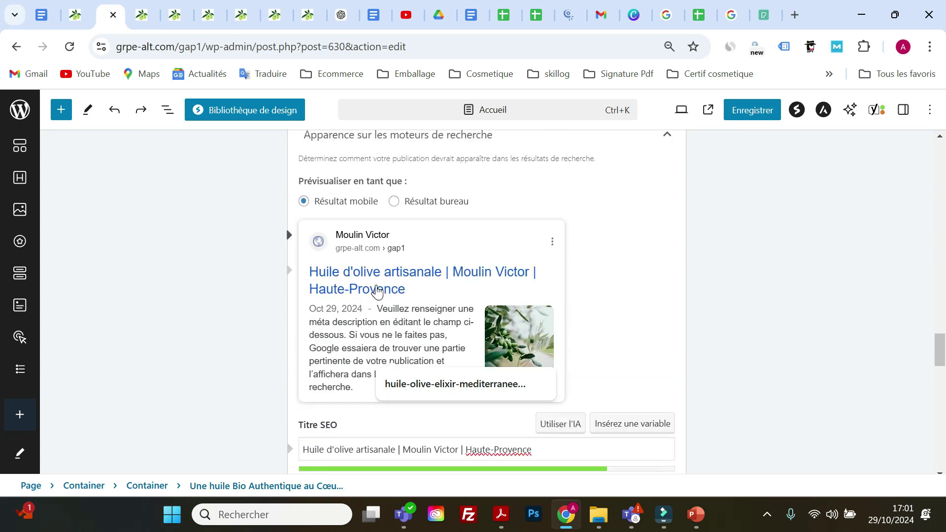
scroll(378, 290, up, 3)
scroll(379, 290, down, 10)
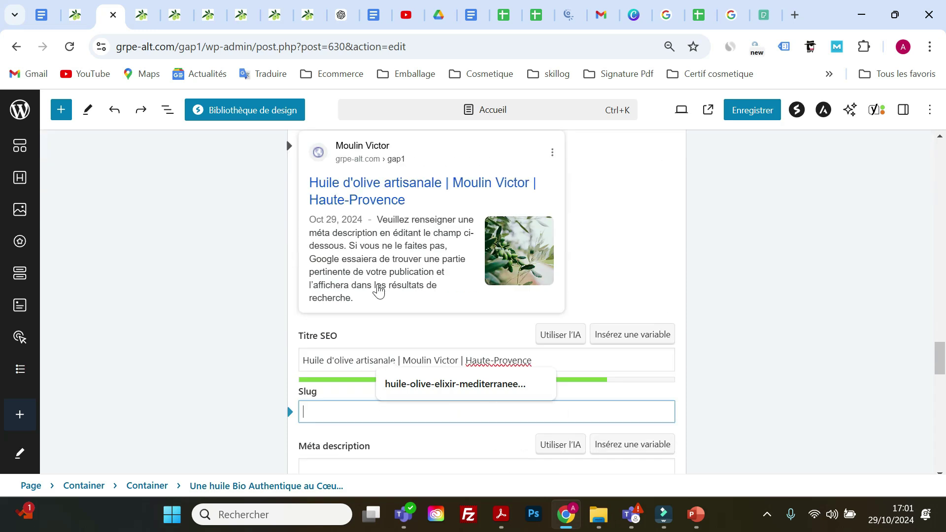
text(huil)
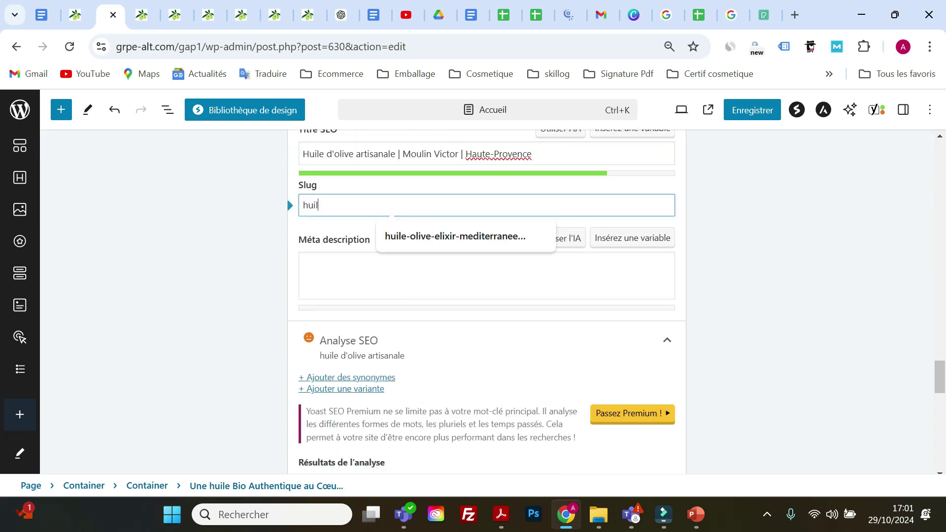
text(e-olive-artisanale)
click(379, 284)
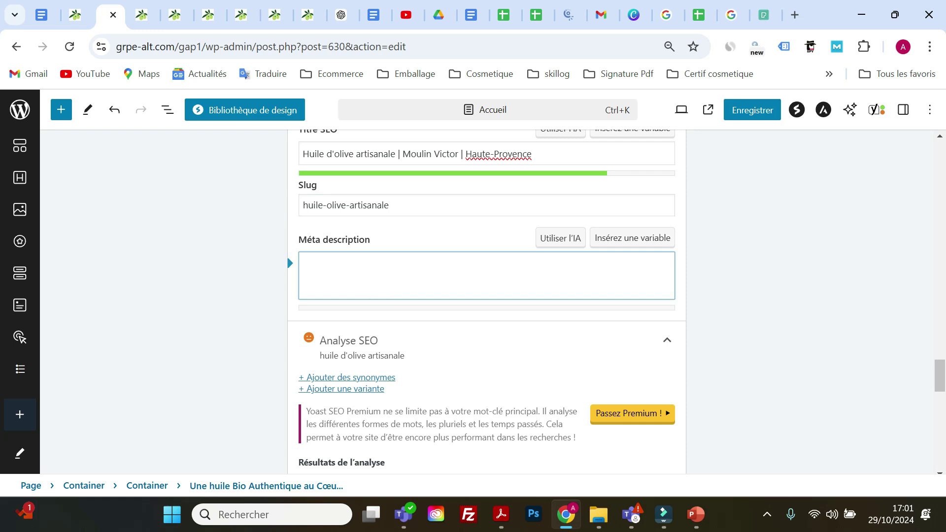
Check the slug in the search preview and review the remaining problems and improvements in the SEO analysis.
scroll(393, 258, up, 2)
scroll(396, 244, up, 7)
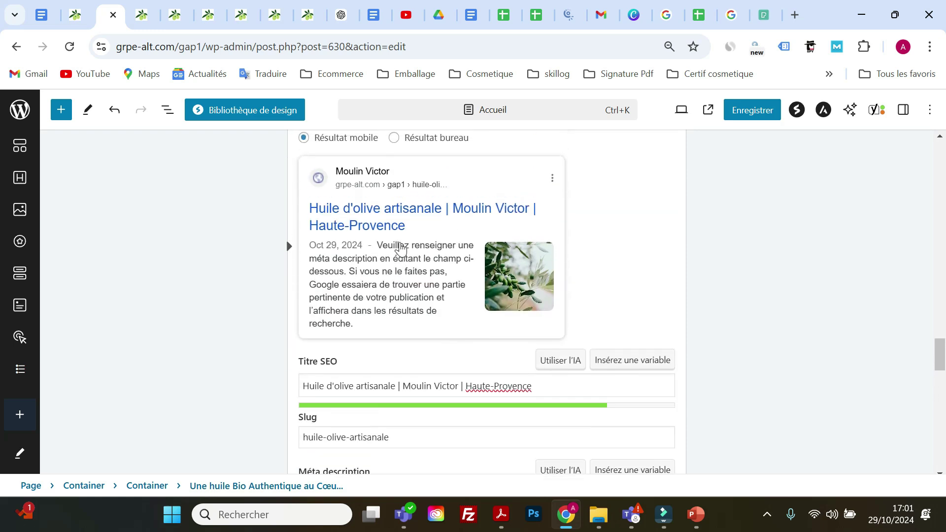
click(324, 207)
drag(324, 207, 332, 207)
scroll(332, 207, down, 1)
scroll(353, 283, down, 5)
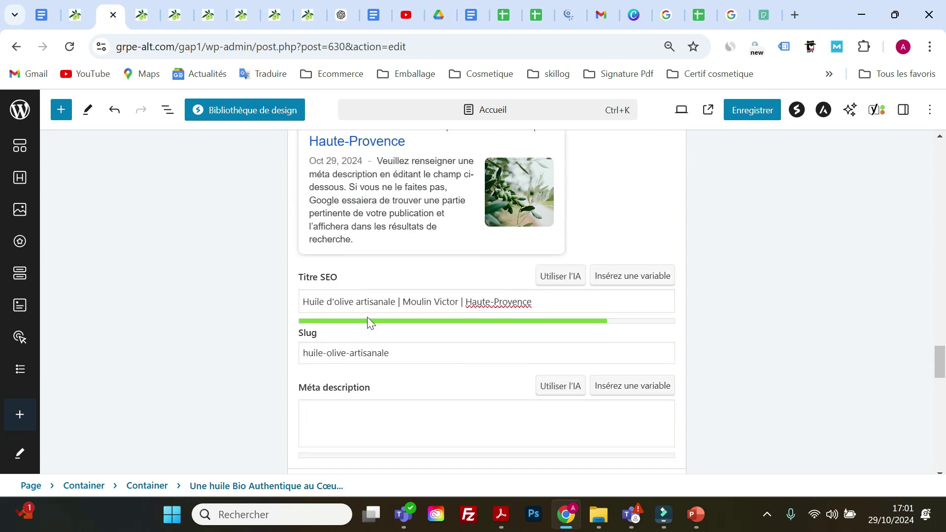
scroll(369, 320, down, 1)
scroll(364, 281, down, 10)
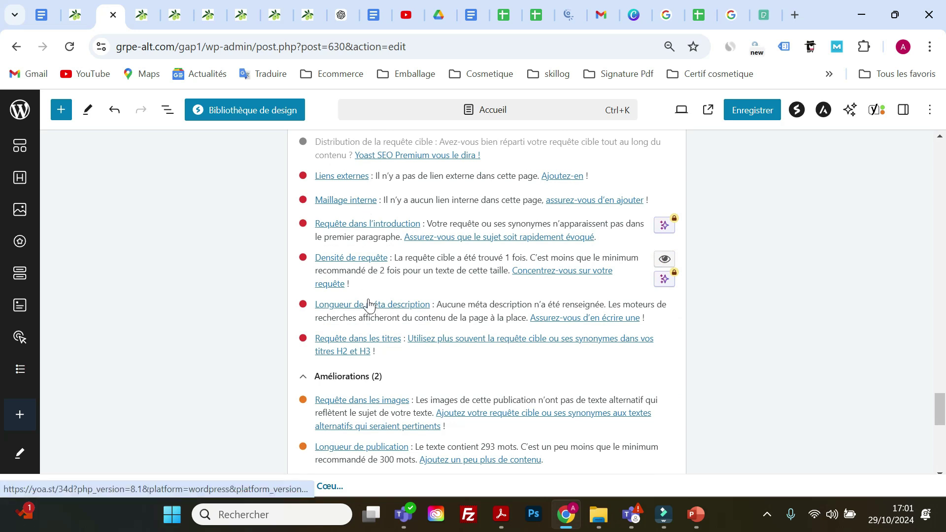
scroll(379, 315, up, 13)
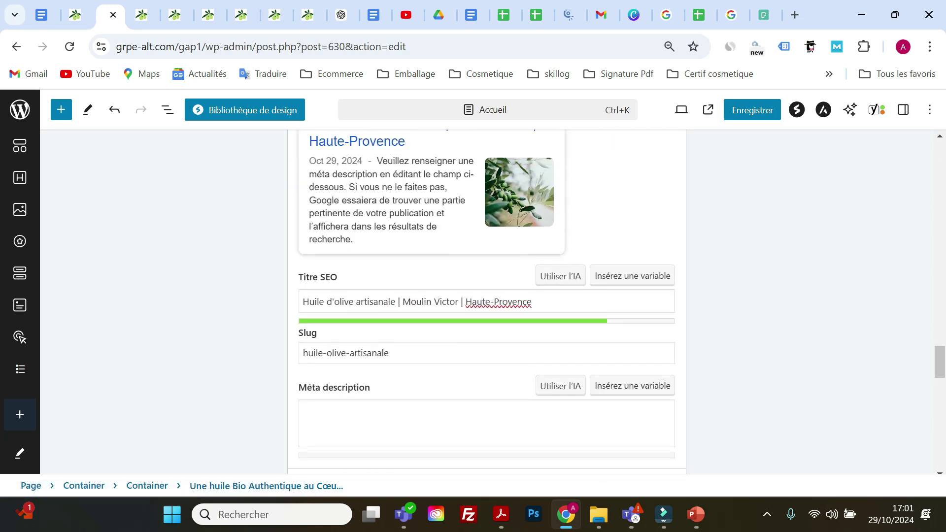
scroll(329, 209, up, 3)
click(329, 209)
scroll(343, 261, down, 8)
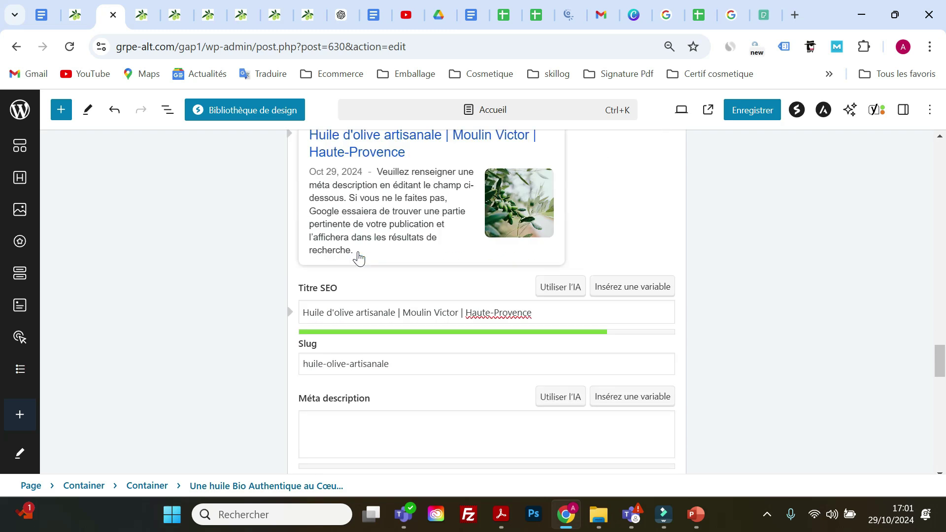
click(345, 279)
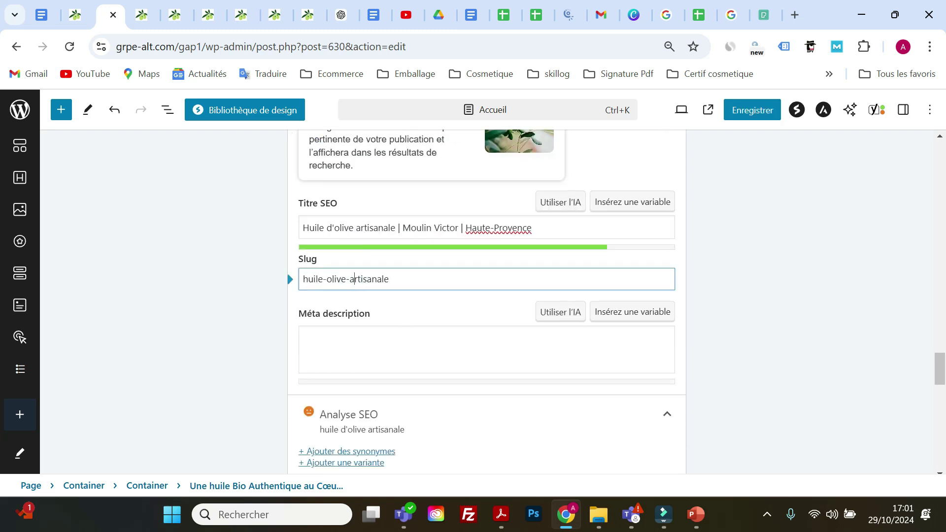
scroll(426, 321, down, 3)
scroll(426, 321, down, 5)
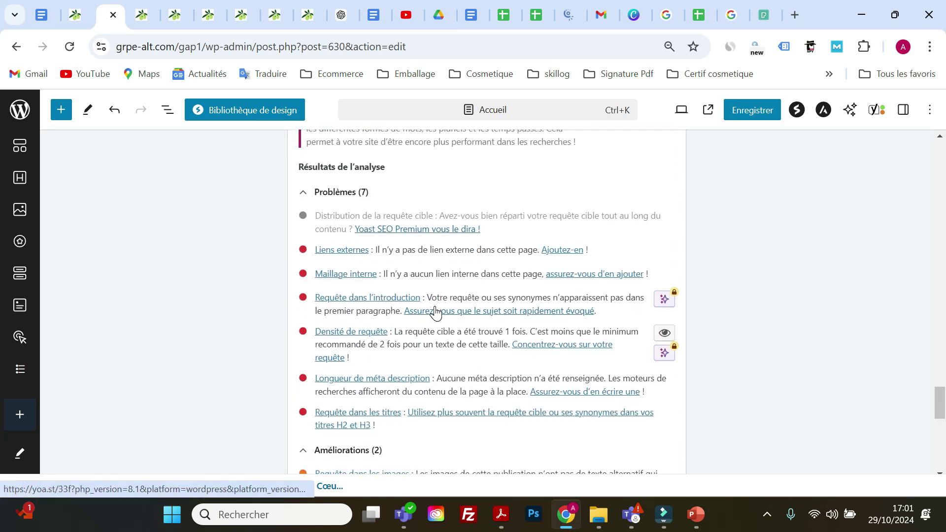
scroll(433, 312, down, 2)
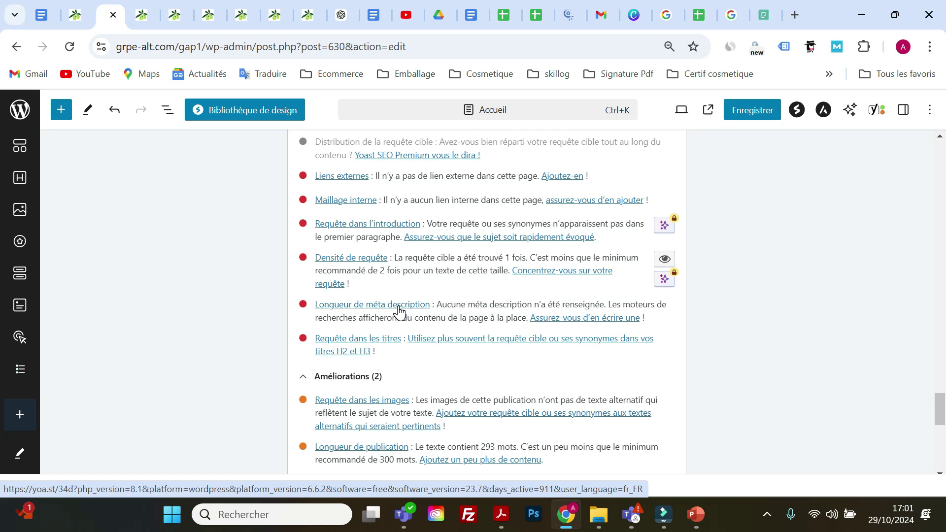
Write "Huile d'olive artisanale : Découvrez chez moulin une huile extraite à froid dans la plus pure tradition." as the meta description.
click(399, 310)
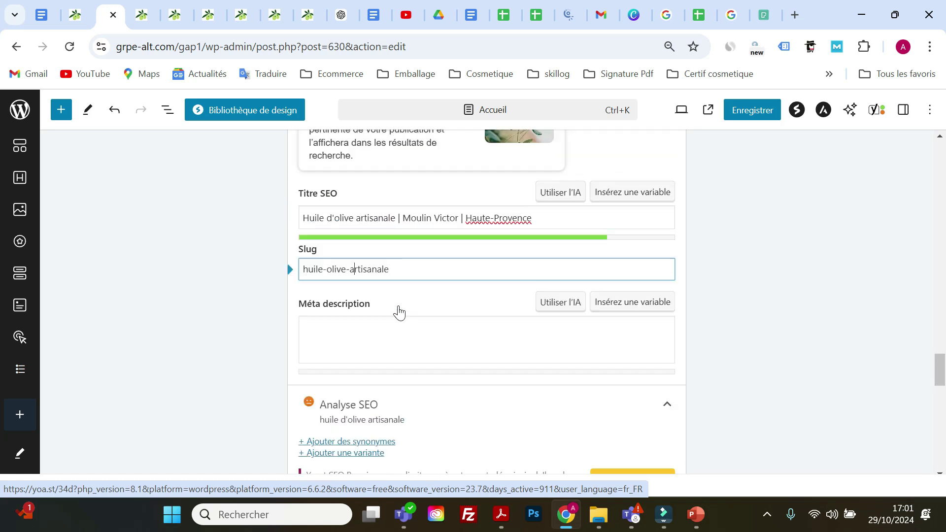
click(345, 345)
scroll(365, 301, up, 3)
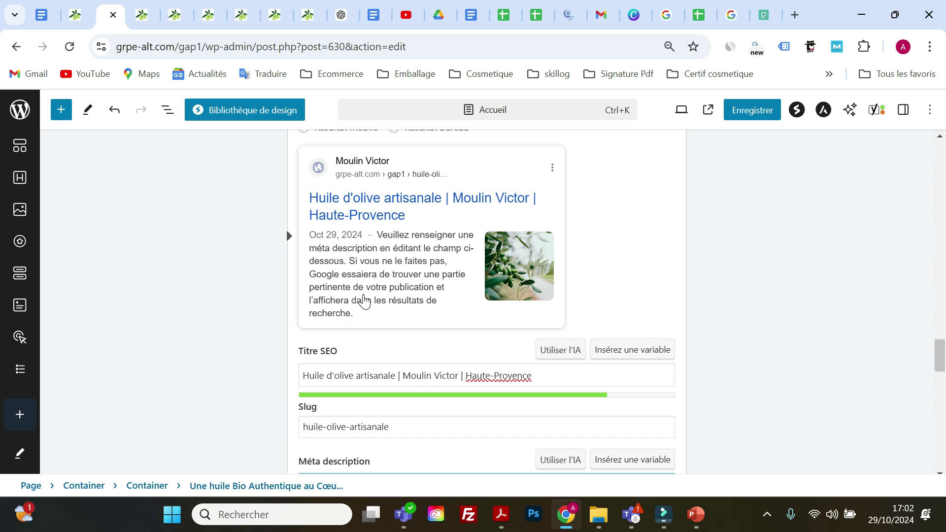
drag(534, 375, 302, 375)
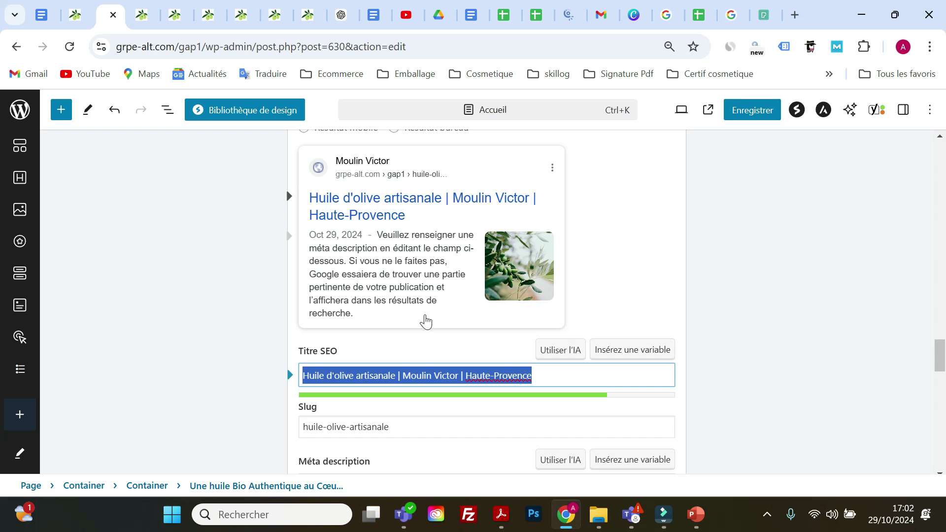
scroll(423, 320, down, 3)
click(379, 348)
click(379, 348)
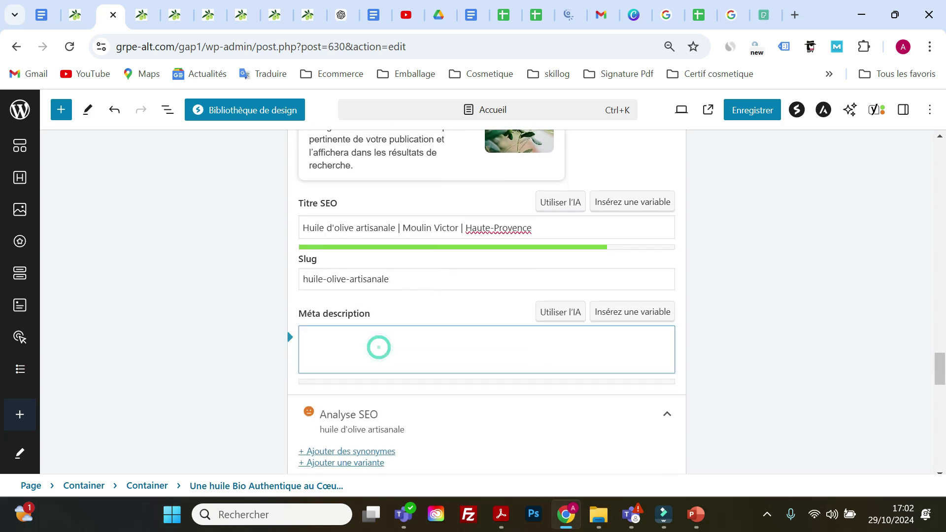
text(Huile )
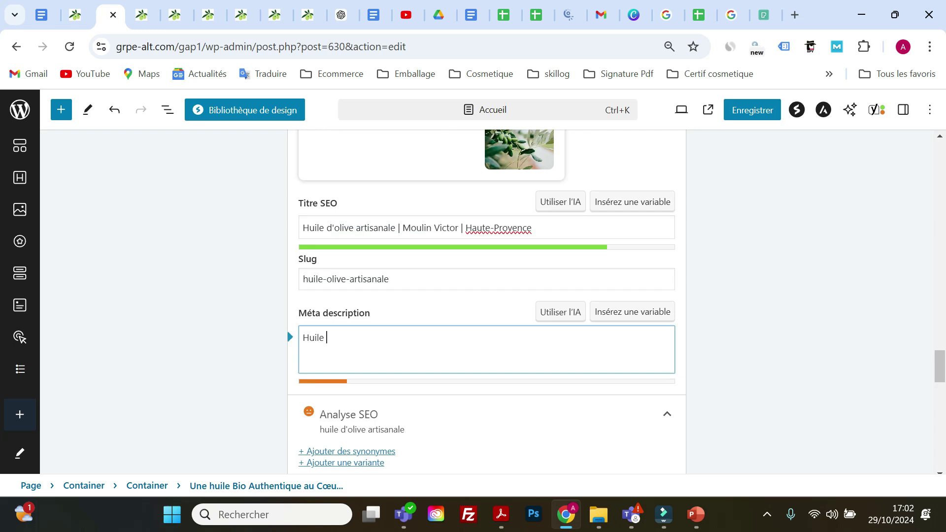
text(d'olive artisa)
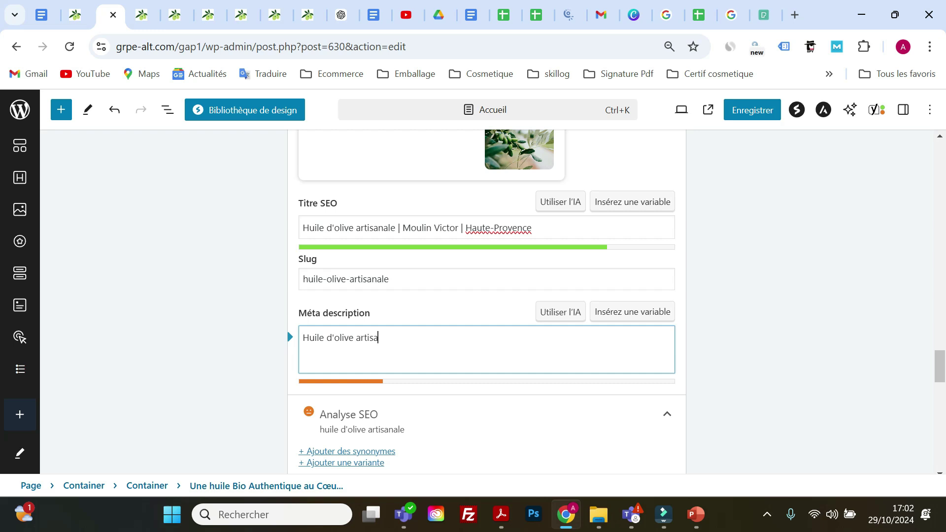
text(nale : Découvrez che)
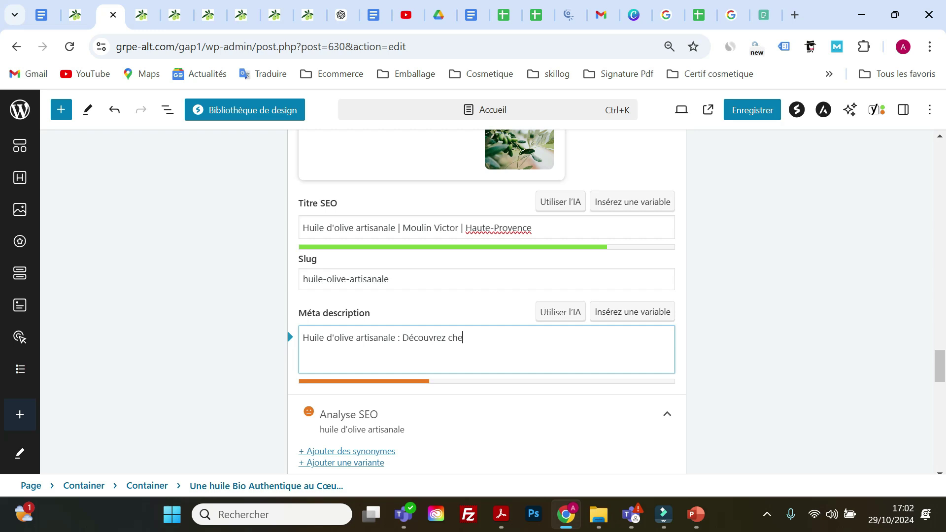
text(z moulin une huile)
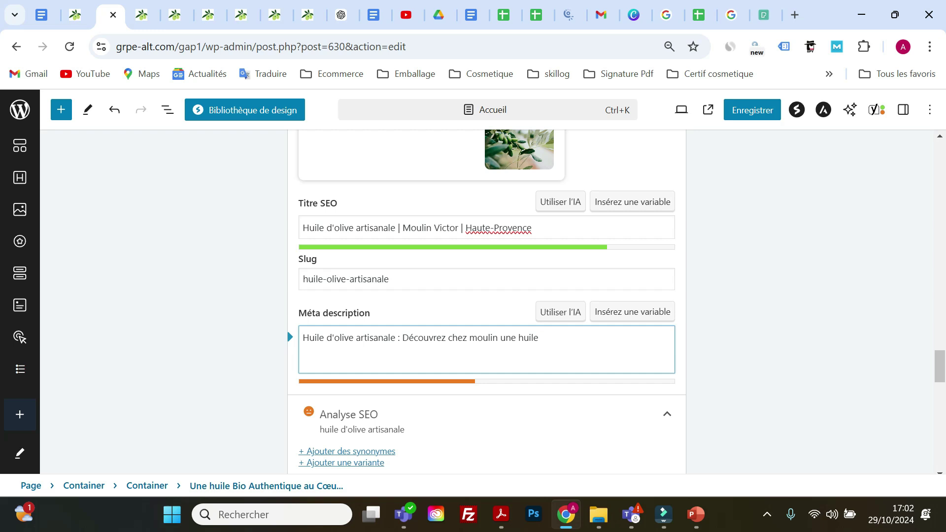
text( extraite à )
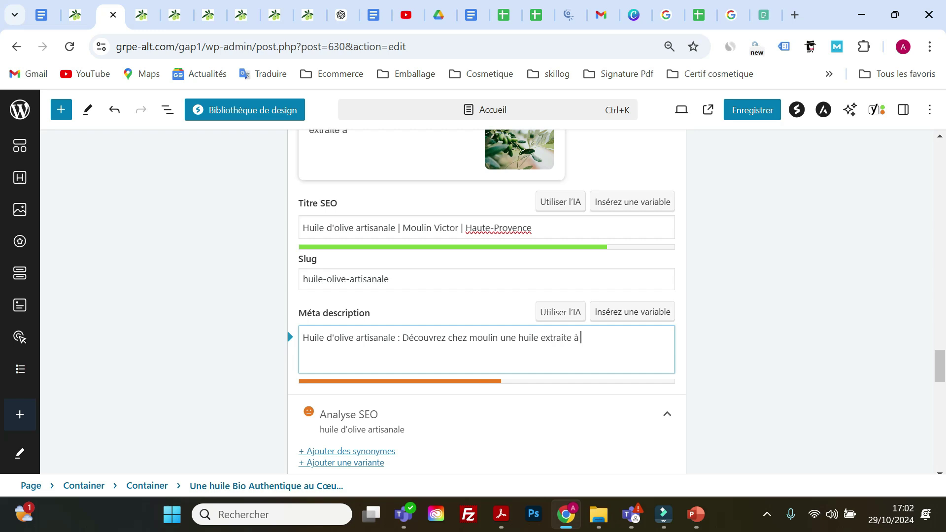
text(froid dans la plus pure tradit)
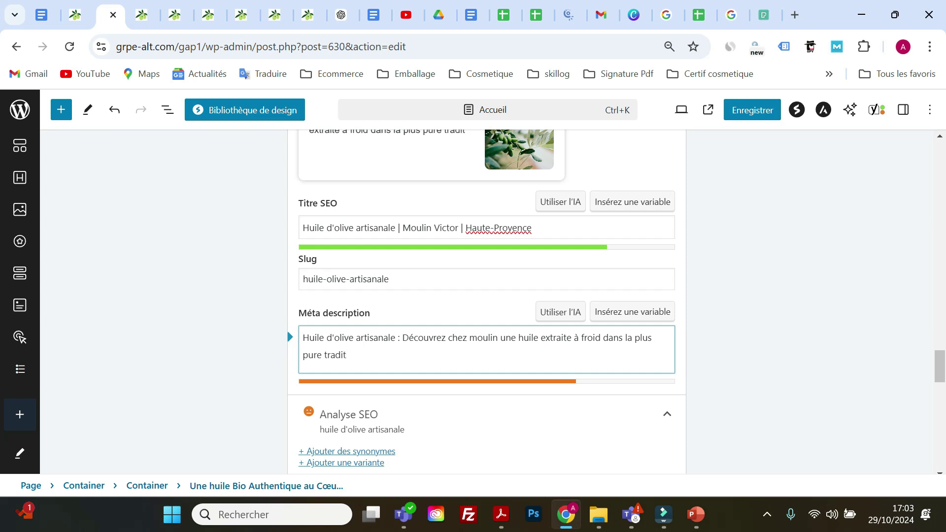
text(ion)
text(.)
text( Ver)
text(t)
key(BackSpace)
key(BackSpace)
key(BackSpace)
key(BackSpace)
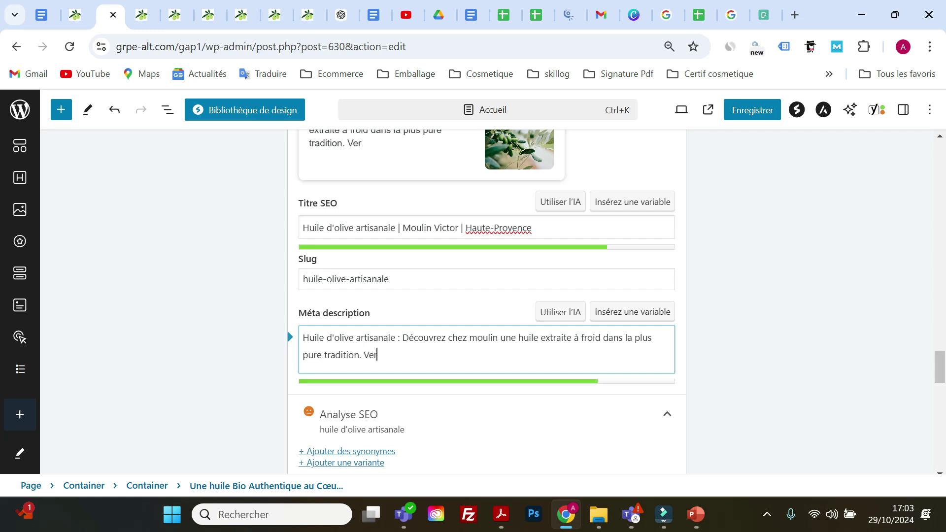
End the meta description with the sentence "Vertus exceptionnelles." and check it in the search preview.
text(Arome exce)
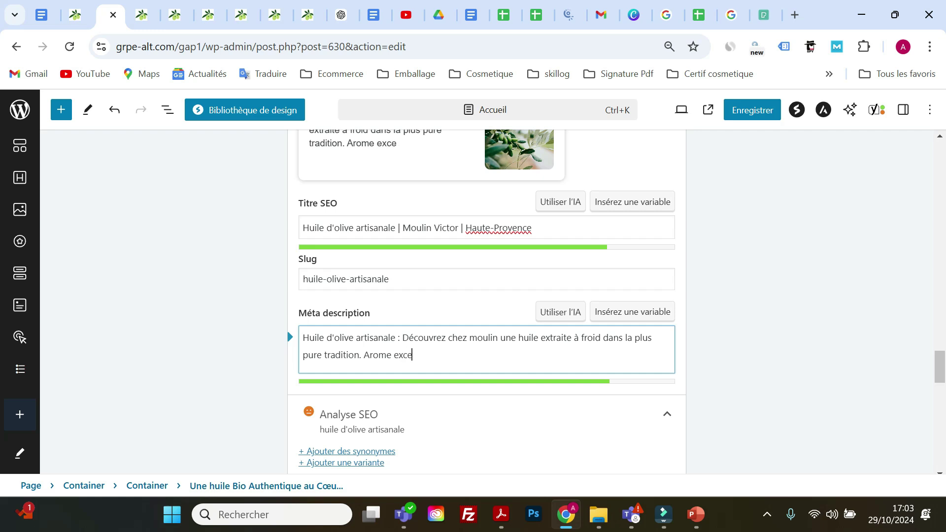
text(ptionnel)
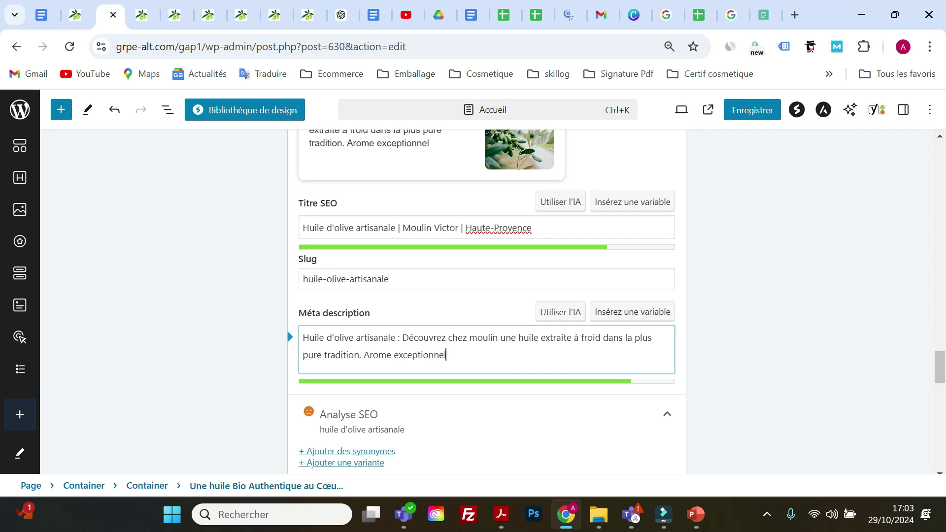
key(shift+Left)
key(shift+Left)
key(shift+Left)
key(shift+Left)
key(shift+Left)
key(BackSpace)
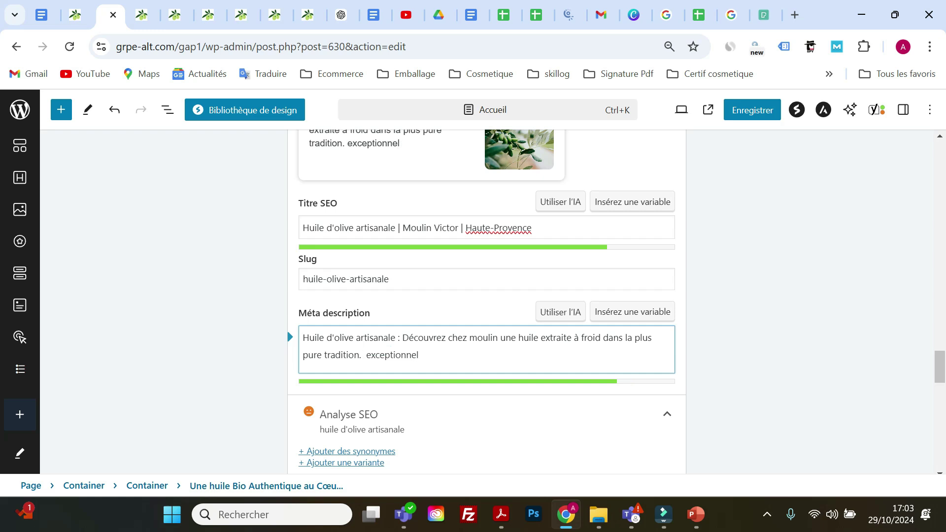
text(Vertus)
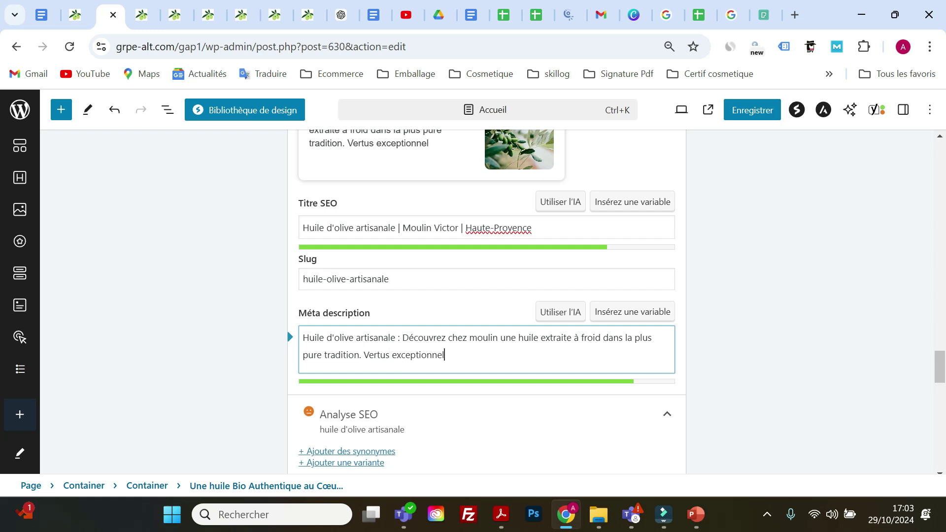
text(les.)
scroll(498, 391, up, 1)
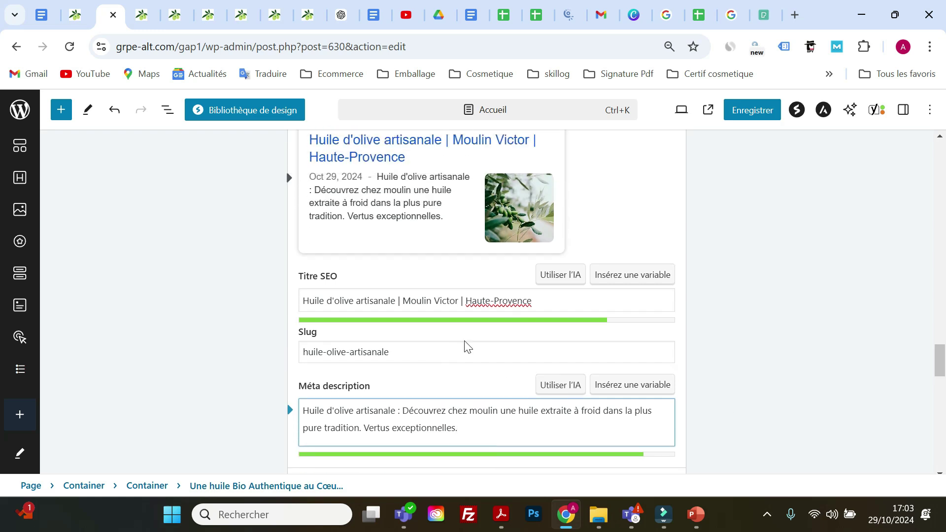
scroll(465, 344, down, 1)
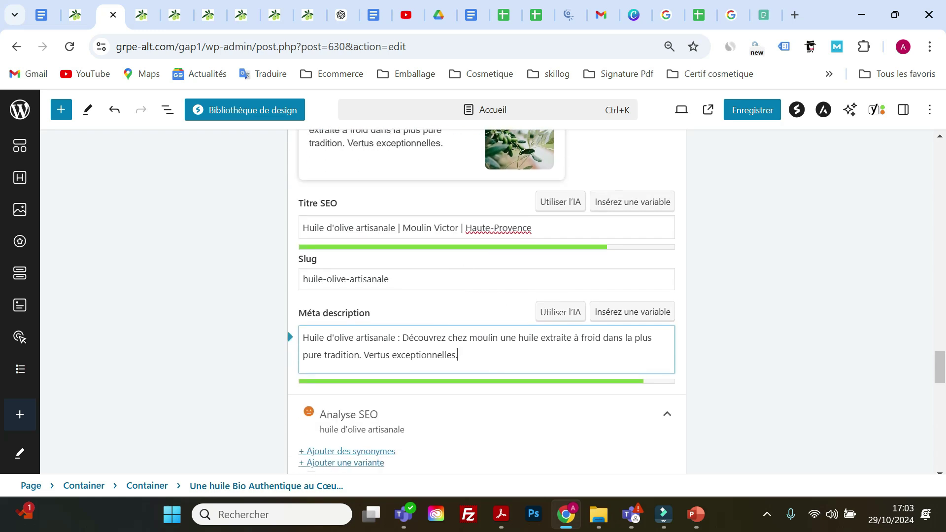
Insert "Victor" after "moulin" in the meta description.
click(498, 338)
text(Victor)
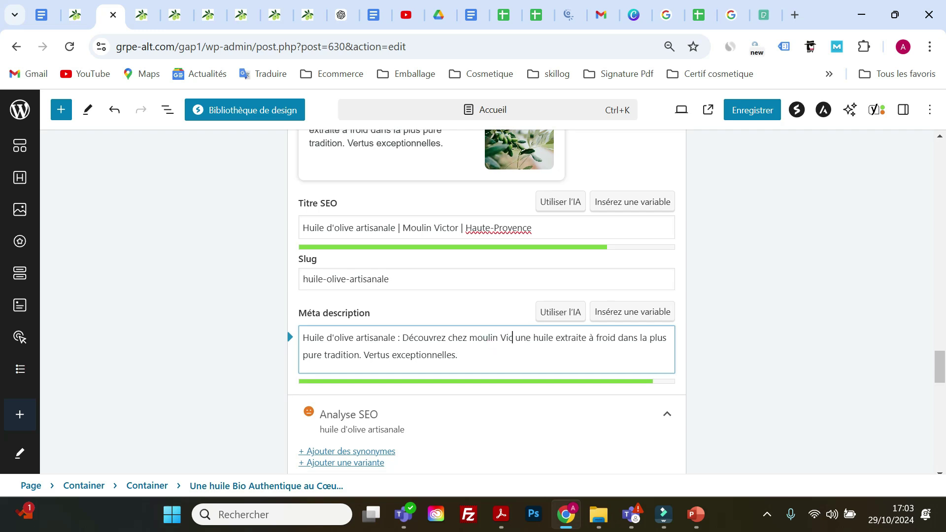
key(BackSpace)
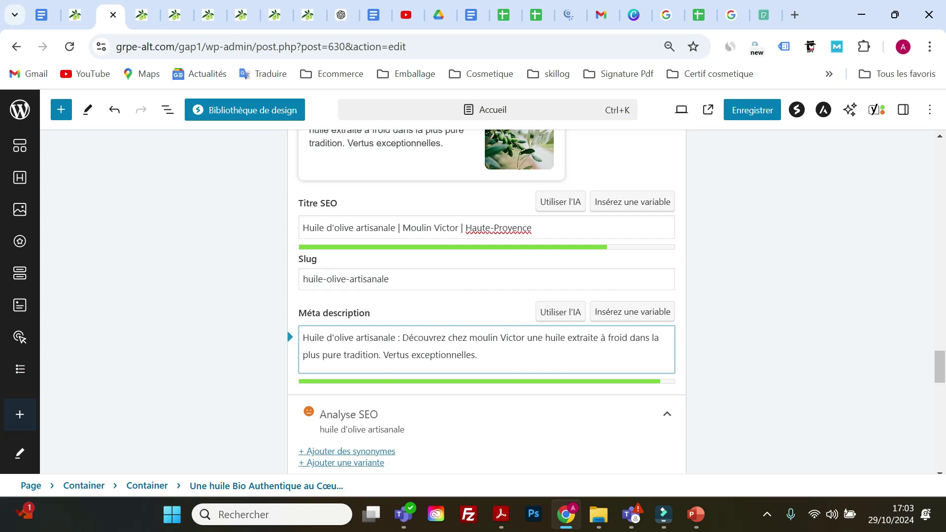
Review the SEO analysis for the target query, covering the problems, the improvements and the already optimised items.
scroll(391, 342, down, 6)
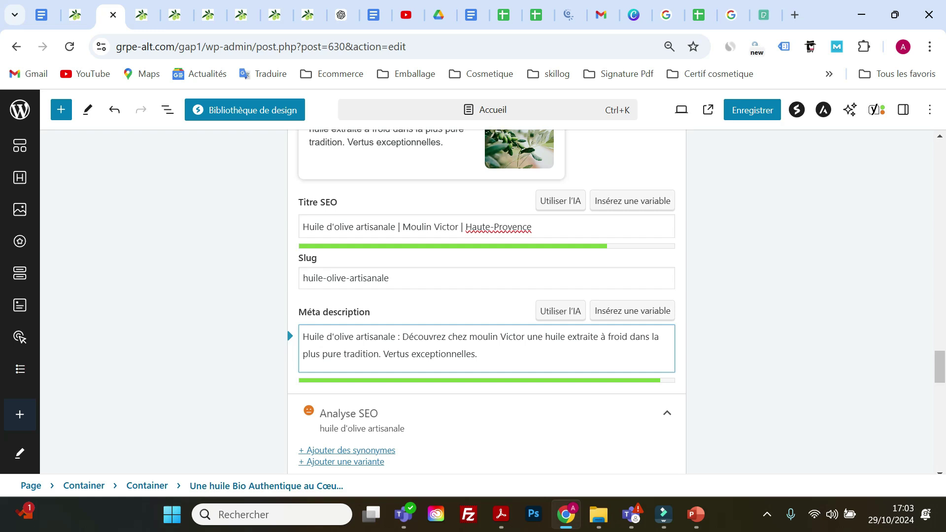
scroll(383, 283, down, 2)
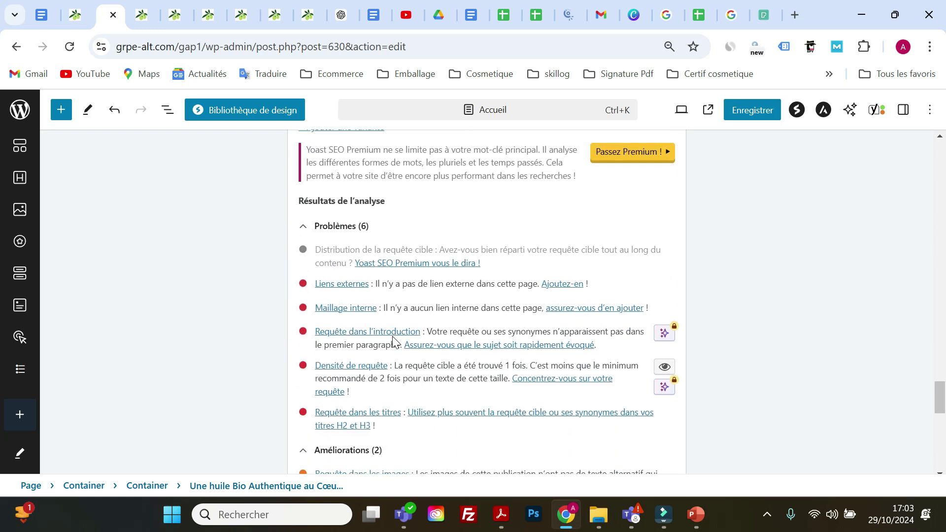
scroll(384, 289, down, 2)
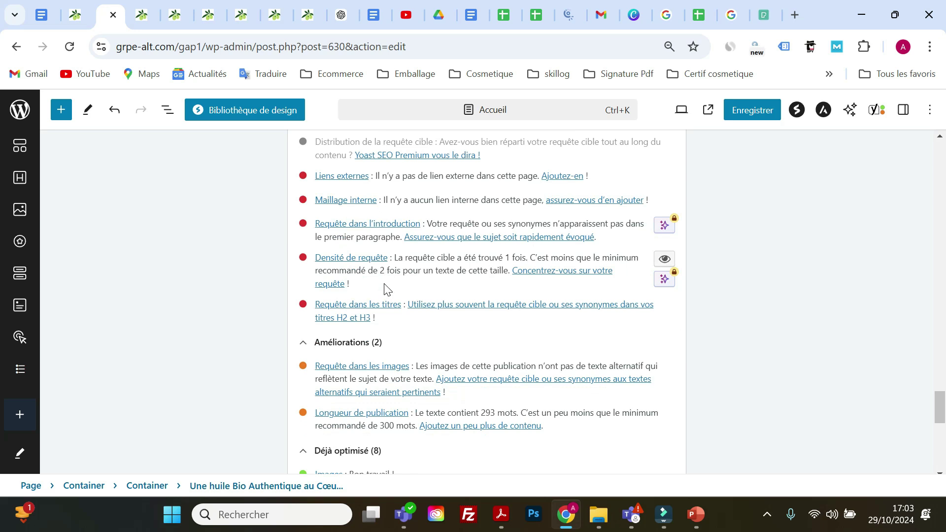
scroll(376, 269, down, 3)
scroll(374, 275, down, 3)
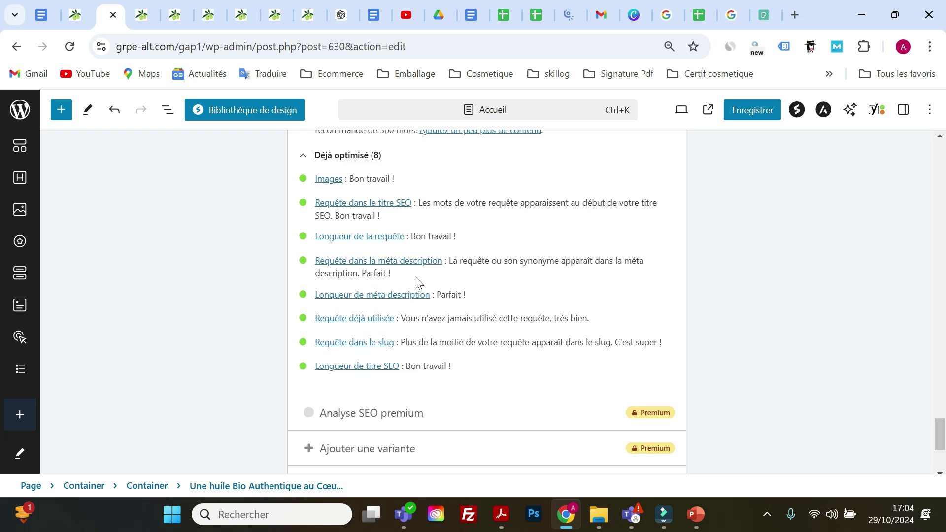
scroll(405, 280, up, 15)
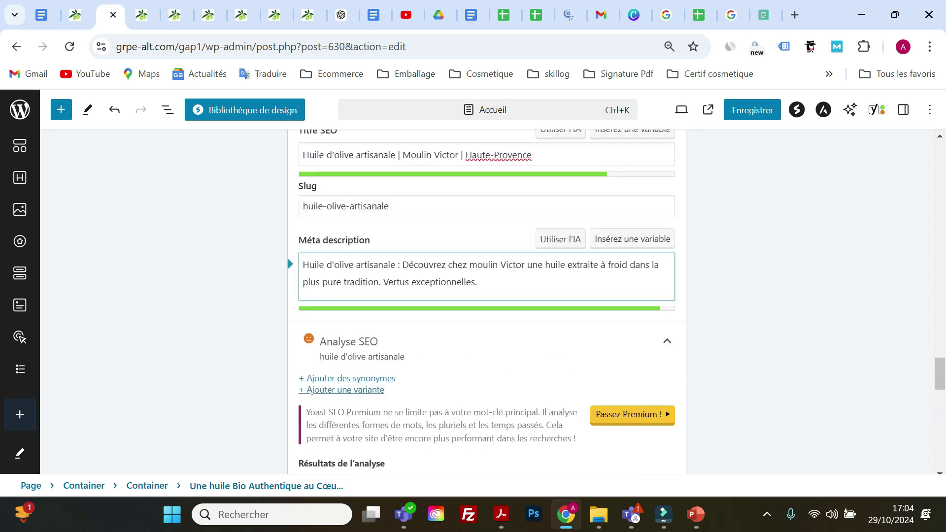
scroll(404, 280, down, 10)
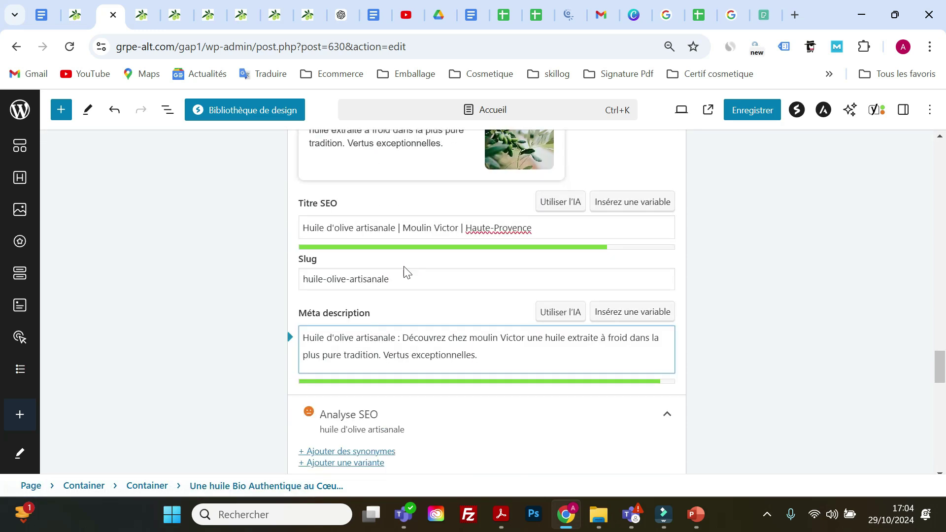
scroll(401, 269, down, 6)
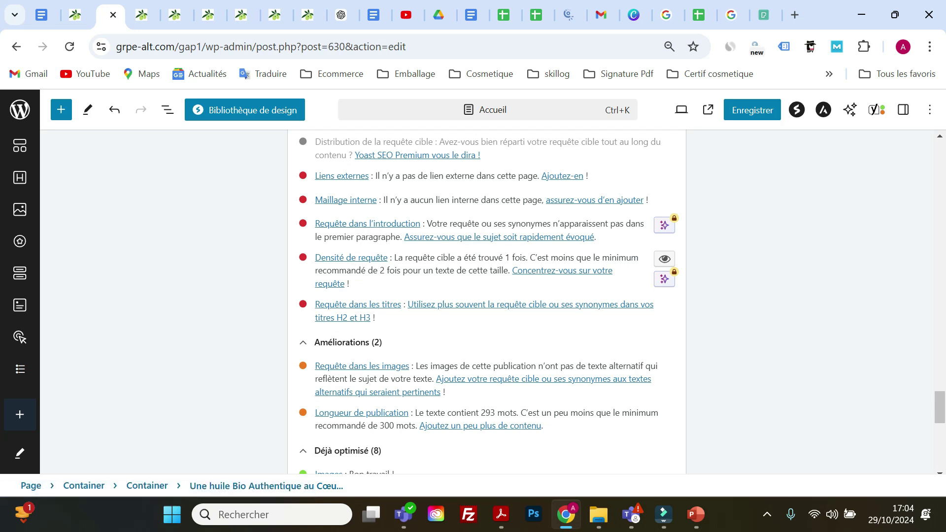
Examine the hero block's main heading and its introductory paragraph at the start of the page.
scroll(506, 315, up, 15)
scroll(505, 312, up, 10)
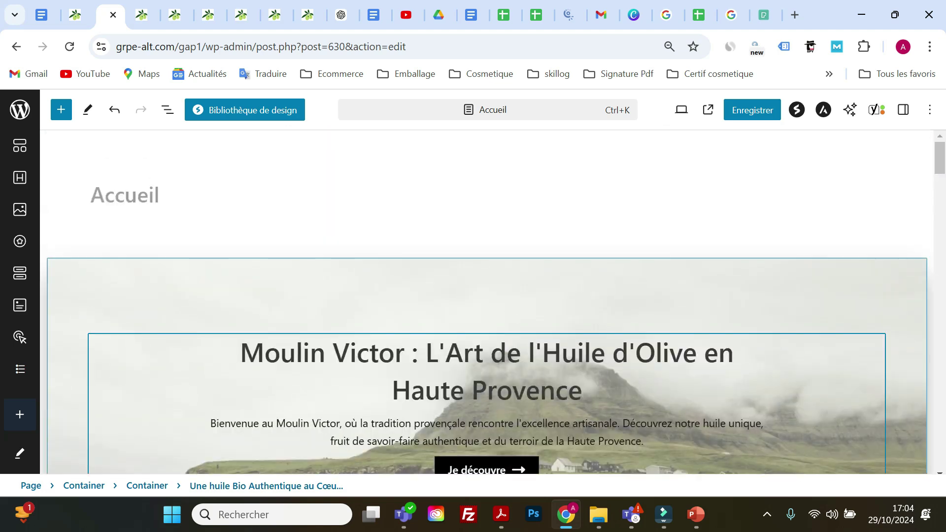
click(475, 353)
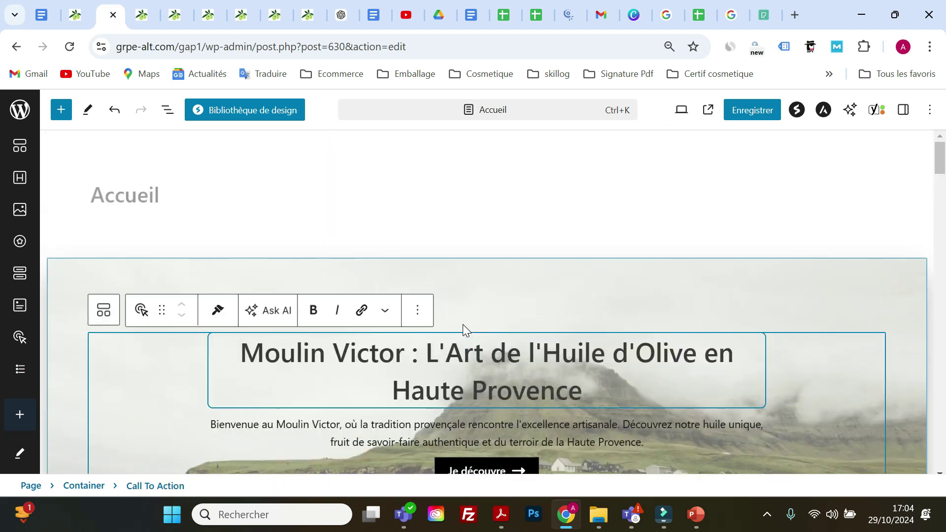
key(Down)
key(Down)
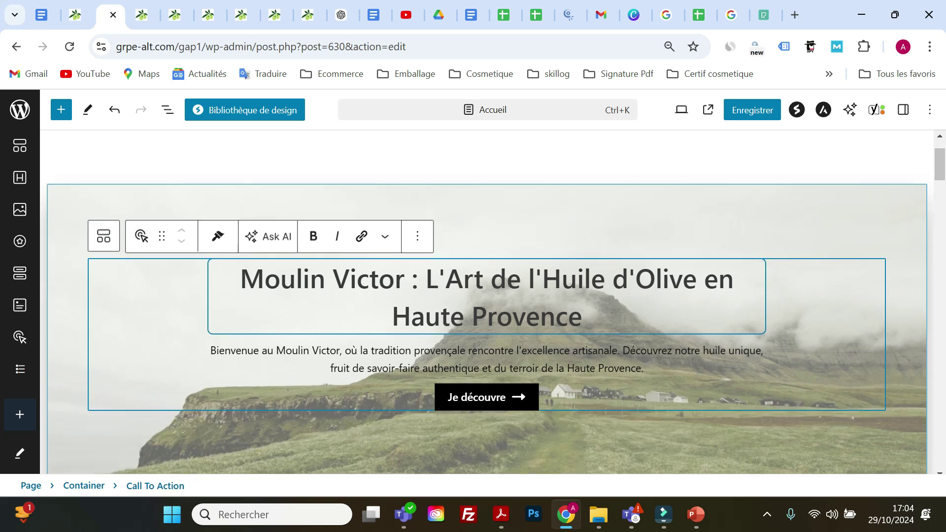
key(Down)
key(End)
key(ctrl+shift+Left)
key(ctrl+shift+Left)
key(ctrl+shift+Left)
key(ctrl+shift+Left)
key(ctrl+shift+Left)
key(ctrl+shift+Left)
key(ctrl+shift+Left)
key(ctrl+shift+Left)
key(ctrl+shift+Left)
key(ctrl+shift+Left)
key(ctrl+shift+Left)
key(ctrl+shift+Left)
key(ctrl+shift+Left)
key(ctrl+shift+Left)
key(ctrl+shift+Left)
key(ctrl+shift+Left)
key(ctrl+shift+Left)
key(ctrl+shift+Left)
key(ctrl+shift+Left)
key(ctrl+shift+Left)
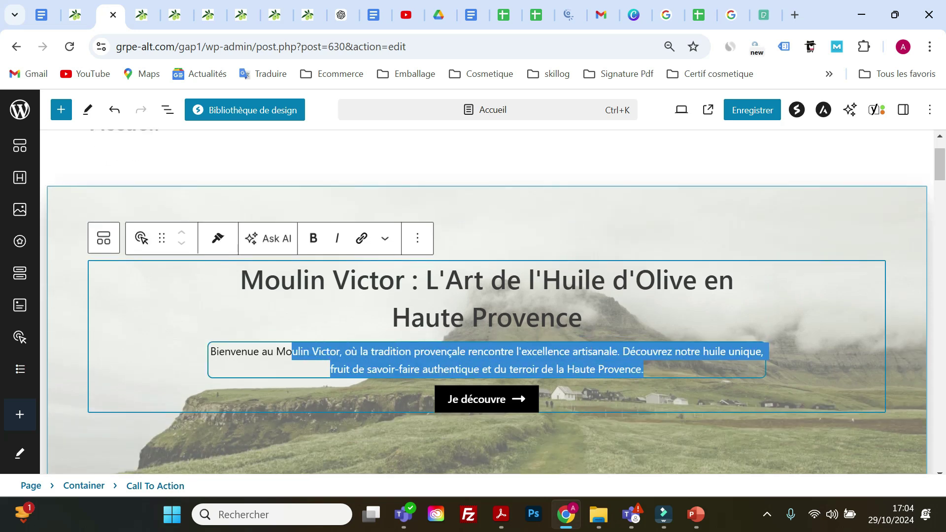
key(Up)
key(Up)
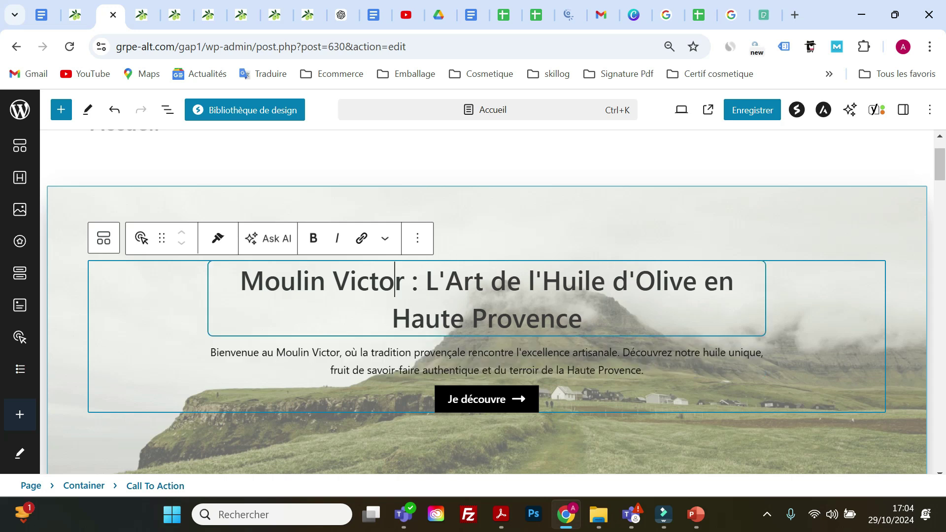
Examine the section headings from "Une huile Bio Authentique" to "Nos produits", and reread the hero's introductory paragraph for the target query.
scroll(409, 346, down, 6)
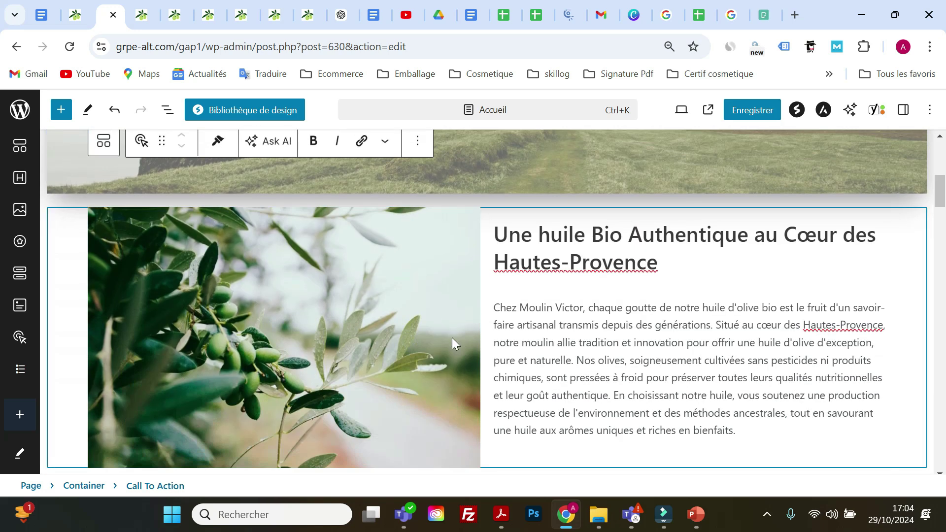
click(585, 257)
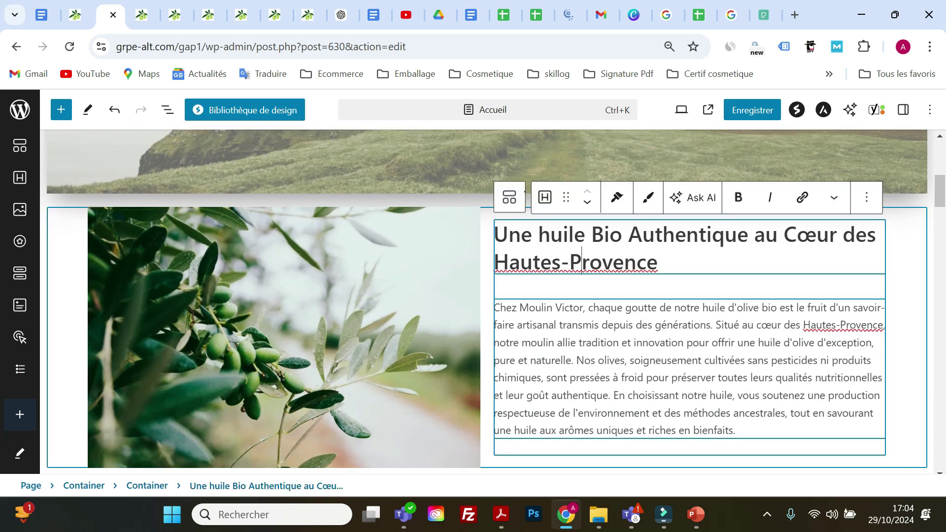
scroll(549, 339, down, 4)
scroll(548, 339, down, 3)
scroll(549, 339, up, 2)
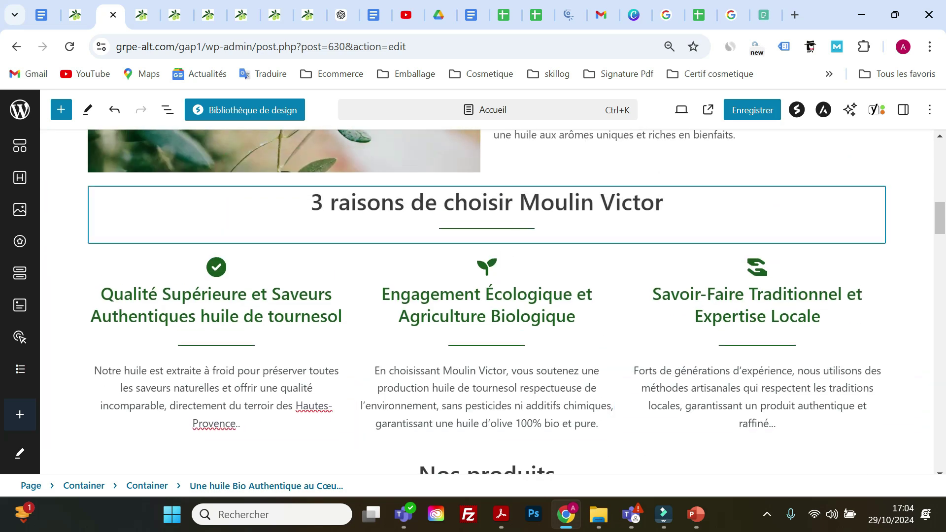
click(513, 203)
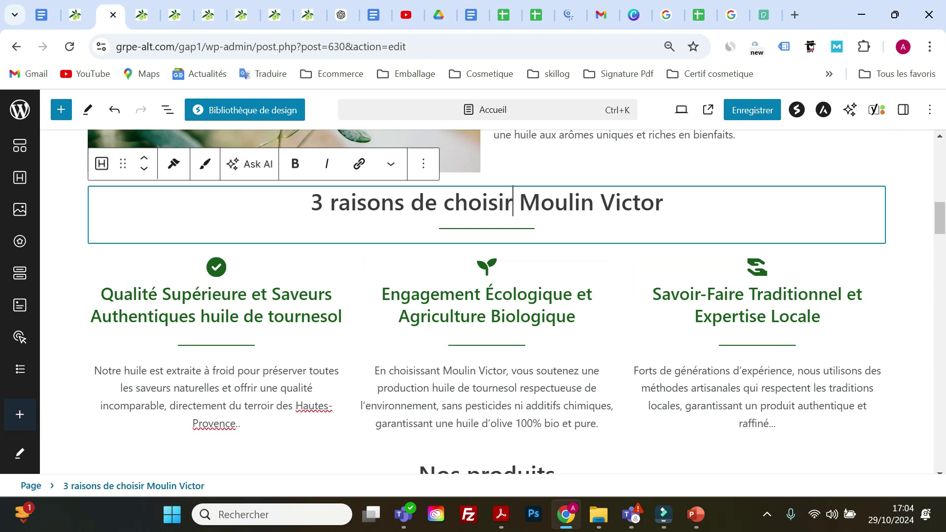
click(275, 316)
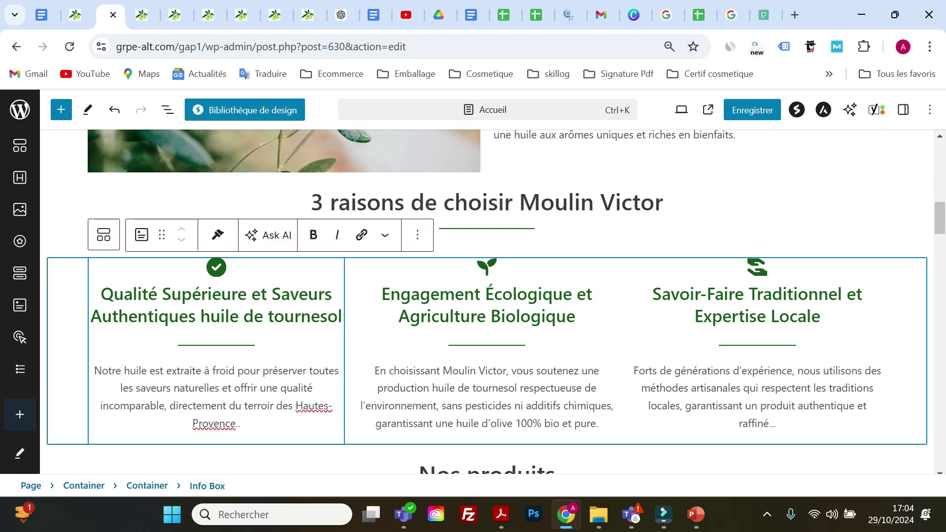
click(756, 315)
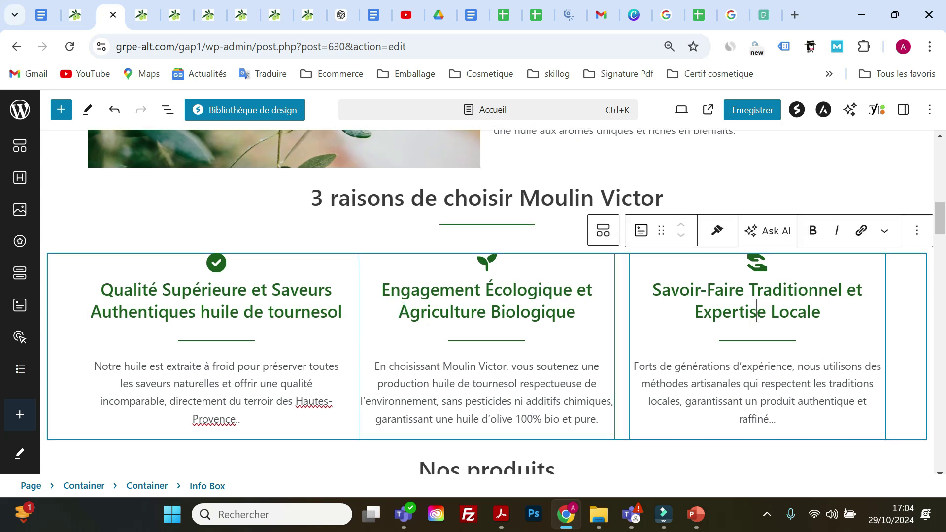
scroll(756, 315, down, 2)
click(481, 401)
scroll(467, 378, down, 3)
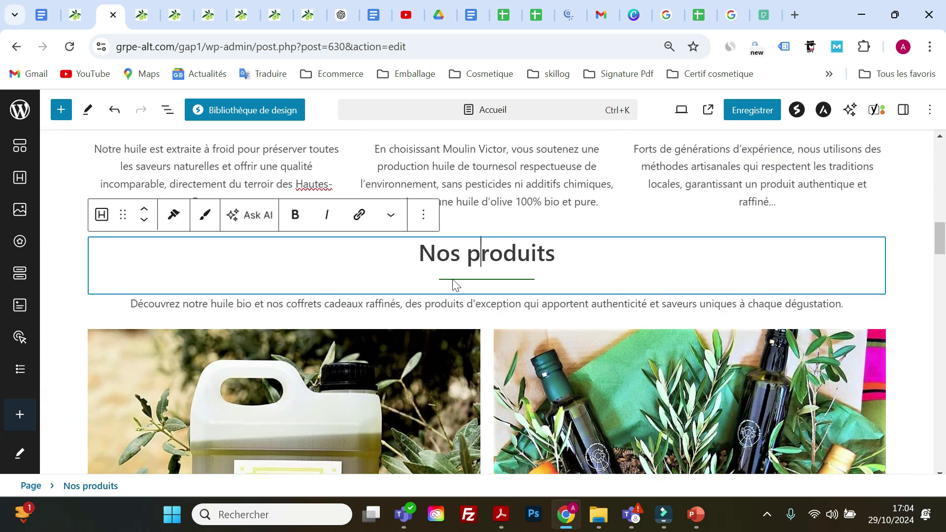
scroll(438, 260, down, 8)
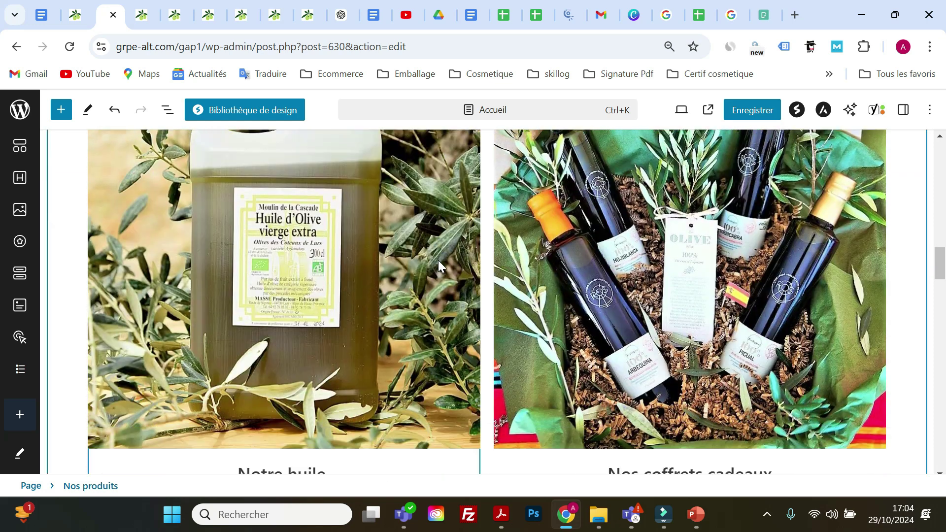
scroll(477, 380, up, 10)
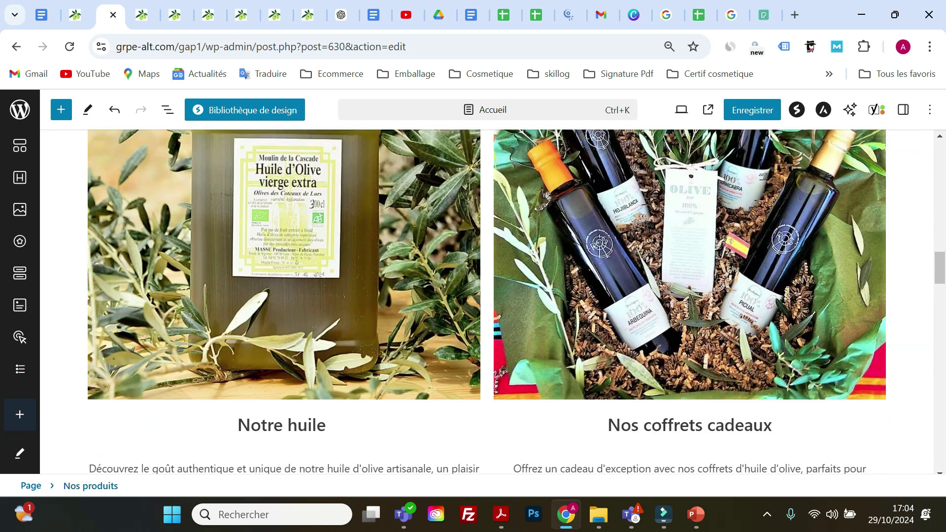
scroll(469, 380, up, 13)
scroll(469, 380, down, 4)
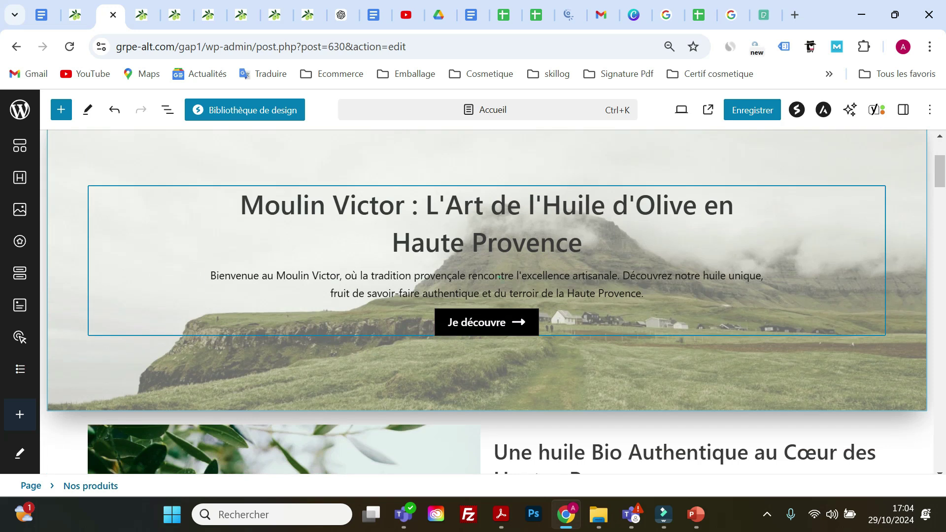
click(500, 277)
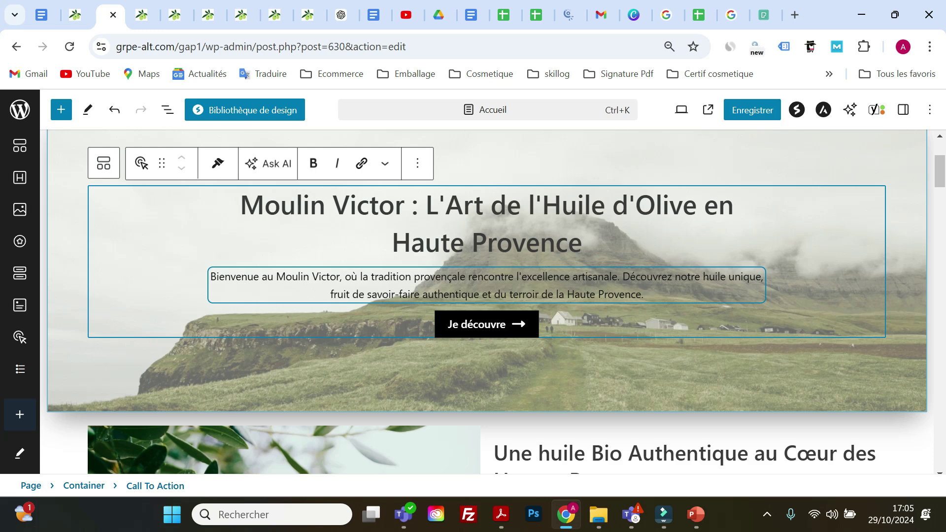
Copy the target query "huile d'olive artisanale" from the Yoast SEO settings.
scroll(424, 329, down, 20)
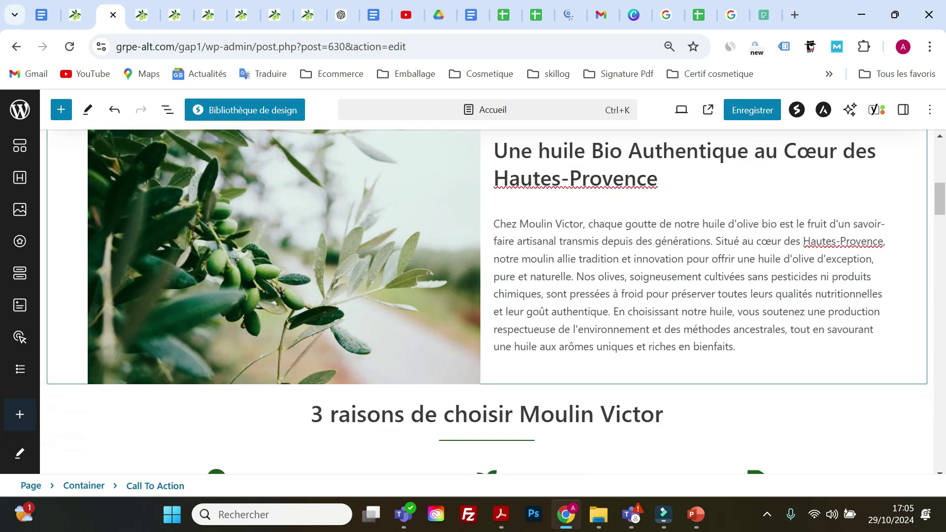
scroll(424, 333, down, 10)
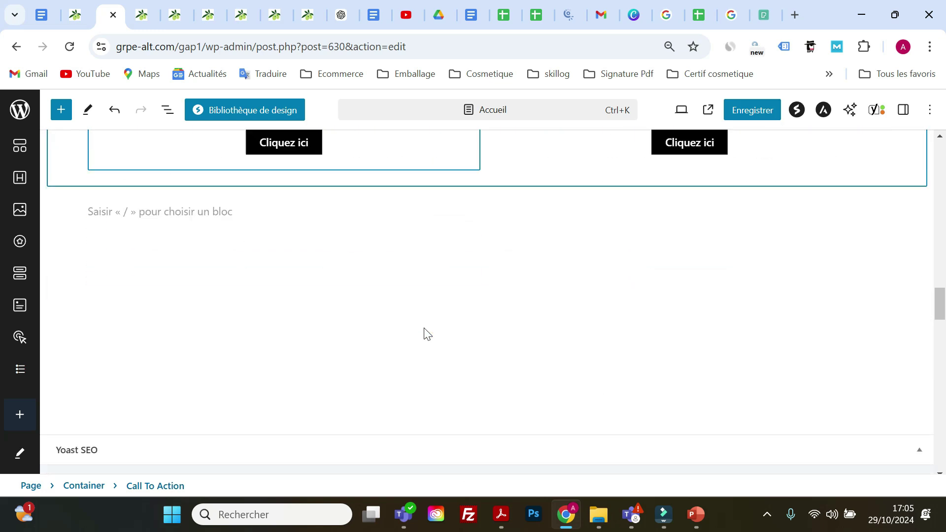
click(389, 226)
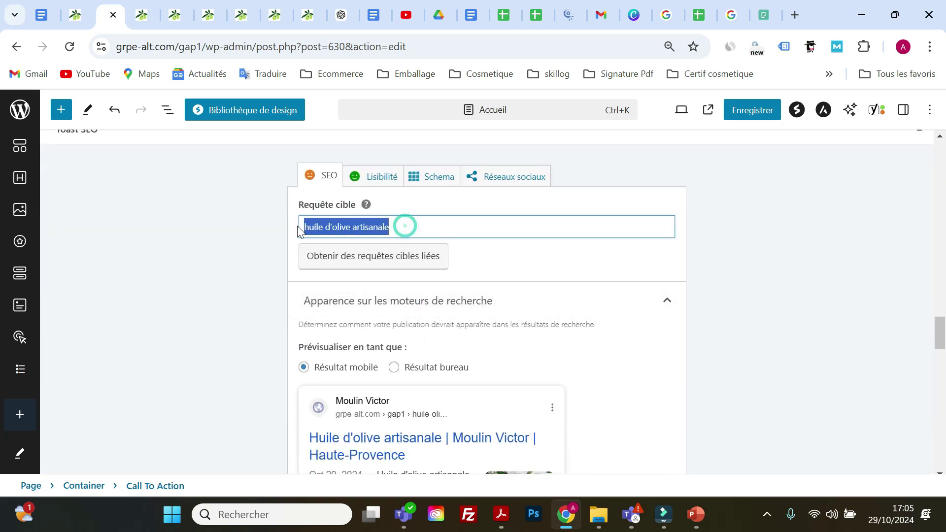
right_click(325, 228)
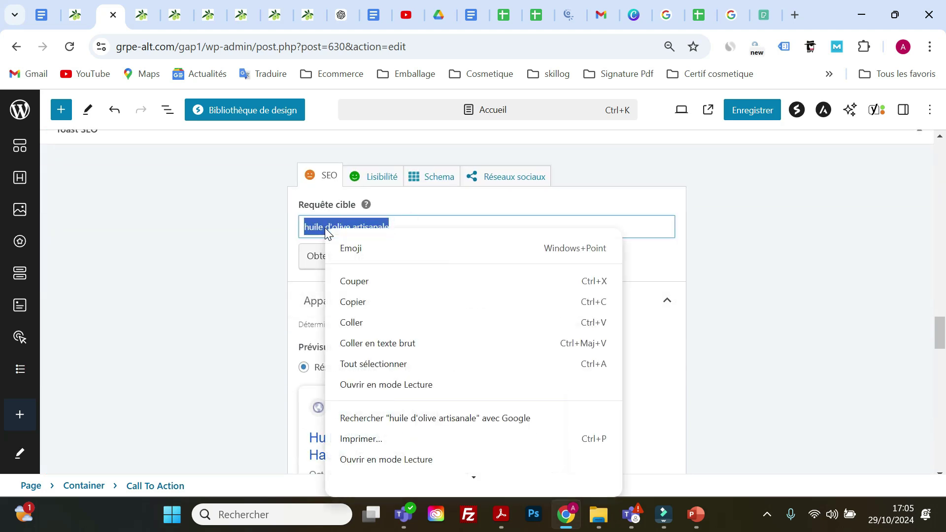
click(353, 302)
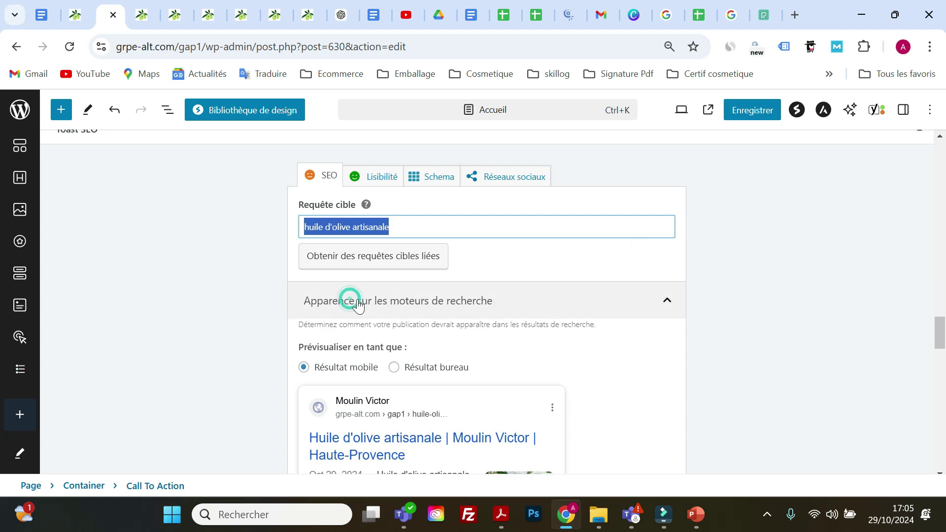
Replace "huile" before "unique" in the hero's introductory paragraph with the copied query "huile d'olive artisanale".
scroll(509, 271, up, 10)
scroll(518, 283, up, 10)
scroll(522, 289, down, 3)
scroll(521, 288, up, 3)
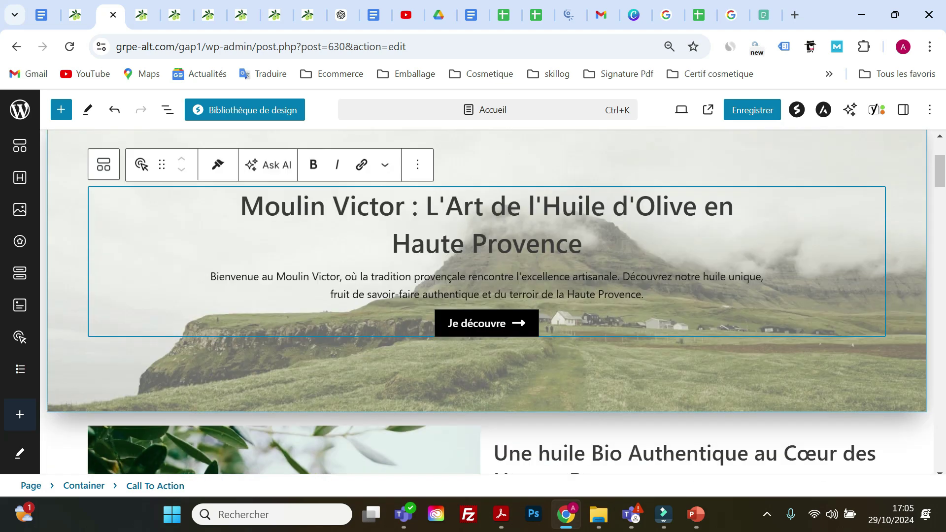
click(727, 276)
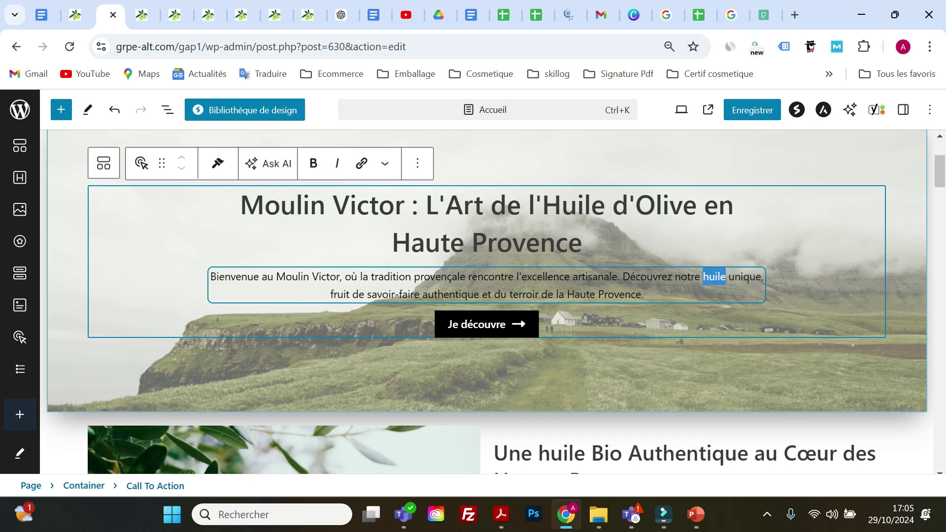
right_click(714, 277)
click(725, 94)
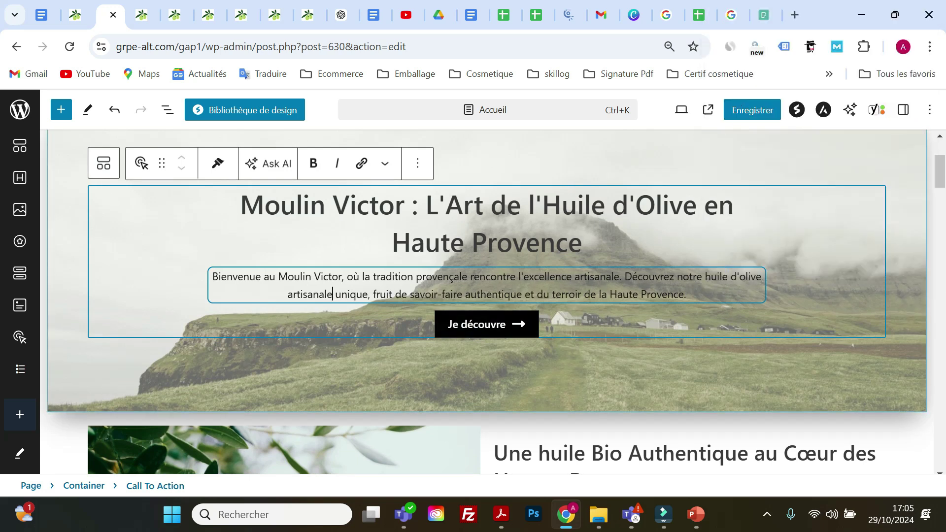
Save the Accueil page and recheck the problems, improvements and optimised items in the SEO analysis.
click(759, 110)
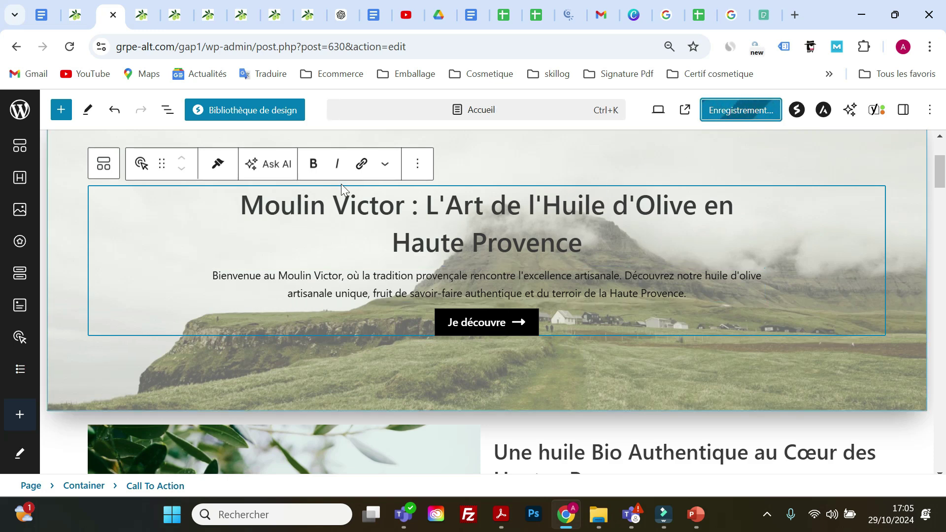
scroll(490, 252, down, 20)
scroll(498, 223, down, 15)
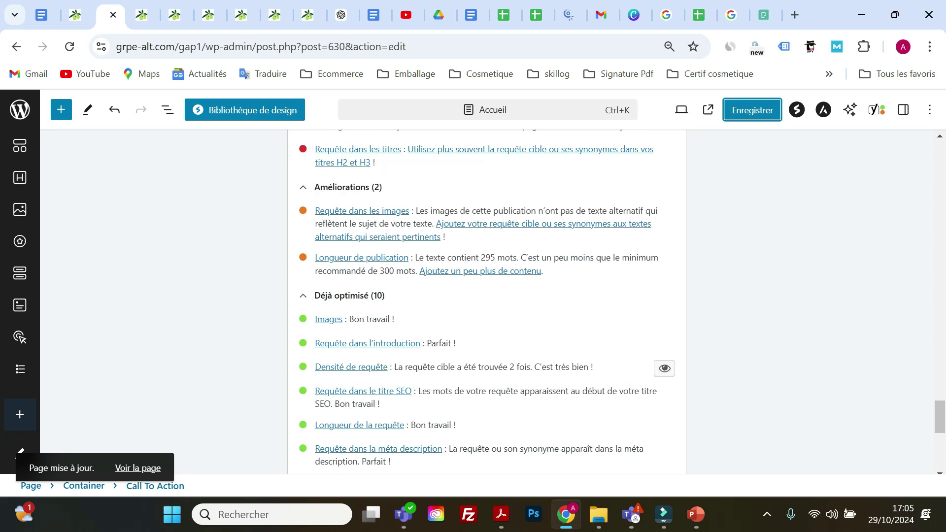
scroll(462, 285, down, 2)
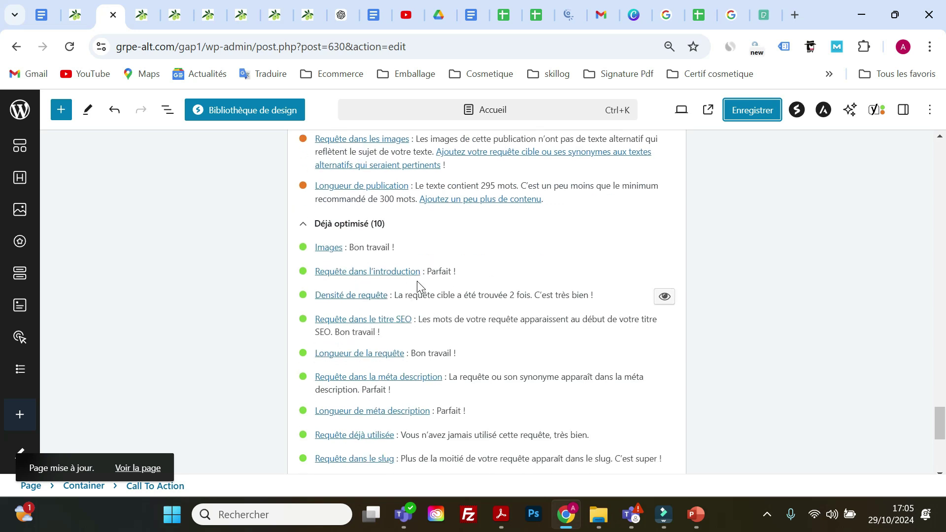
scroll(417, 281, up, 6)
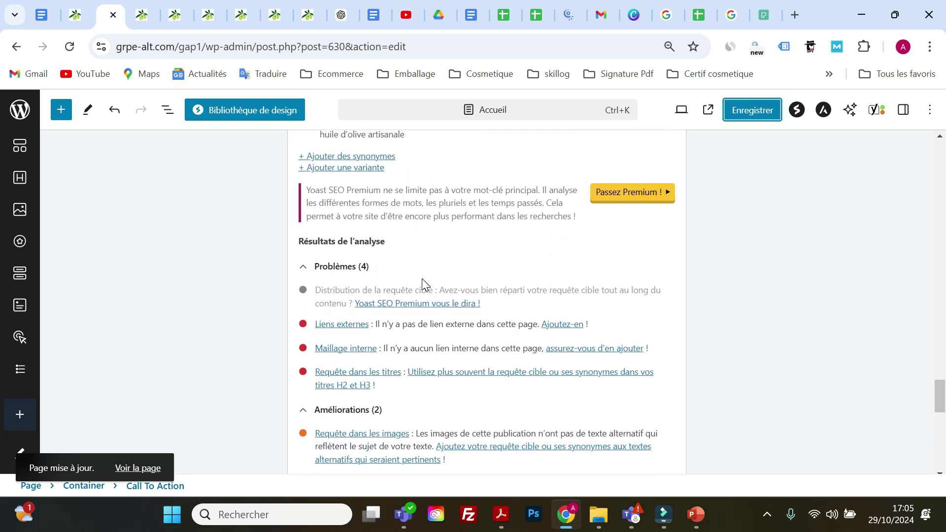
Replace "Huile d'Olive" in the hero title with the copied target query "huile d'olive artisanale".
scroll(422, 279, down, 3)
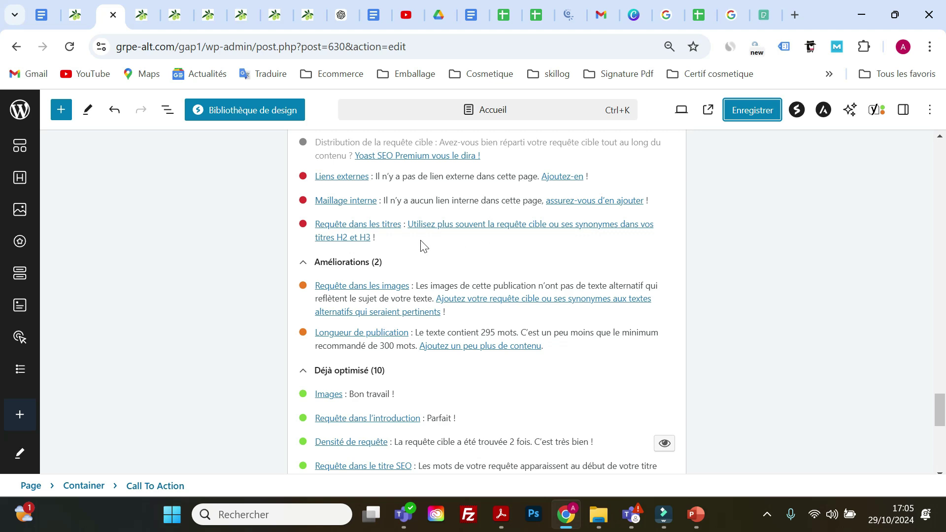
scroll(440, 270, up, 20)
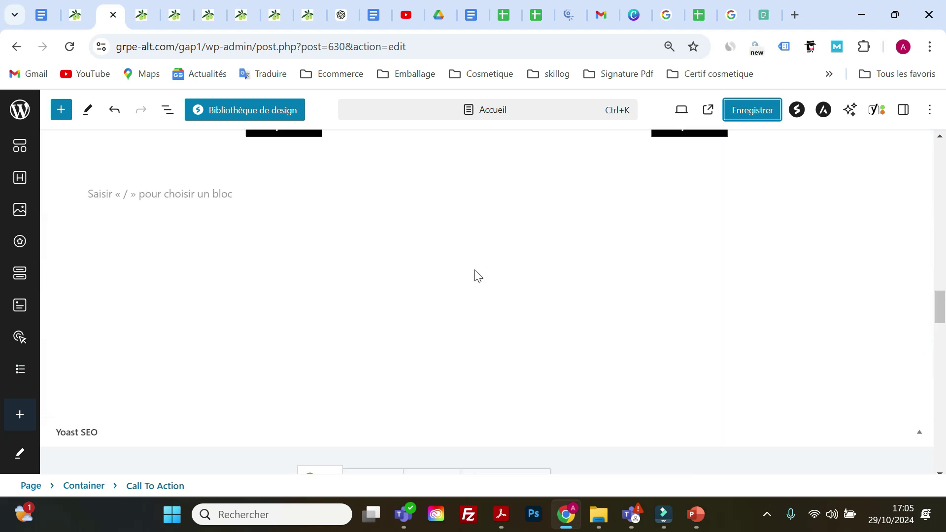
scroll(475, 269, up, 10)
scroll(475, 269, down, 4)
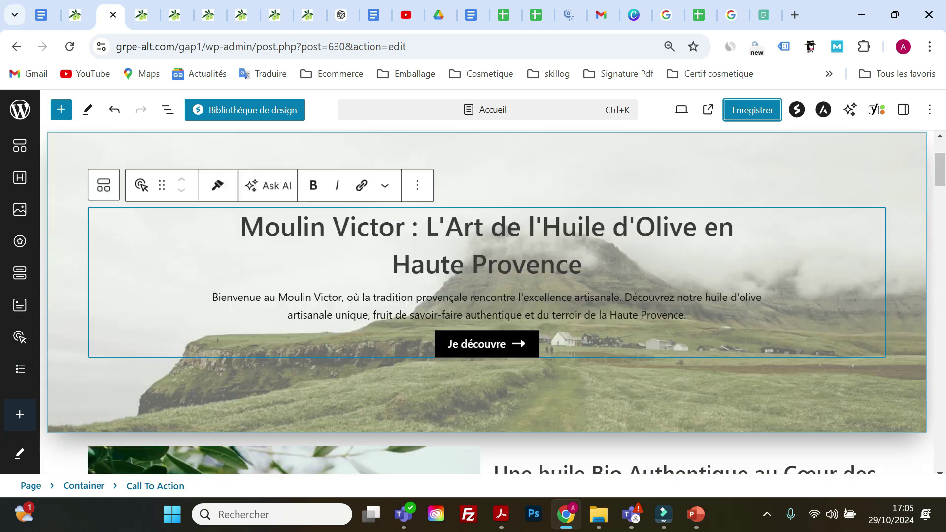
scroll(476, 269, up, 3)
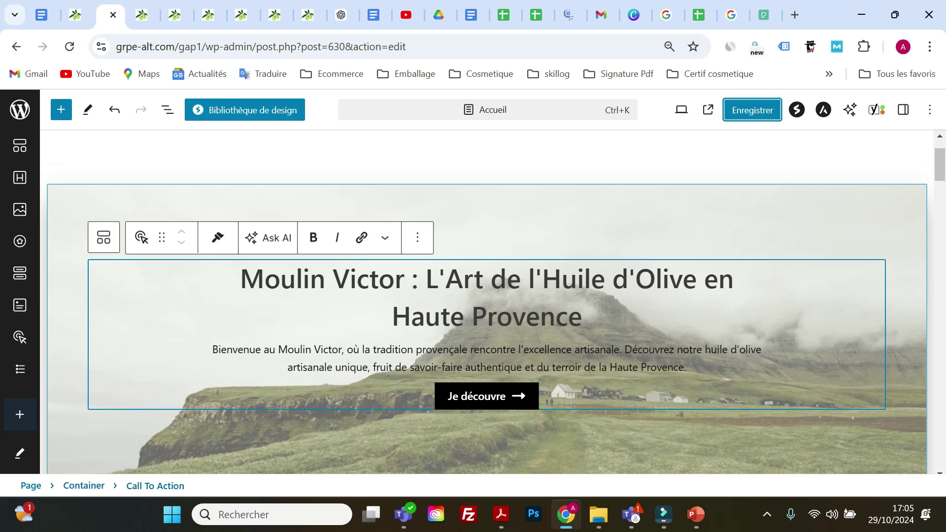
click(493, 281)
drag(697, 282, 542, 282)
right_click(552, 285)
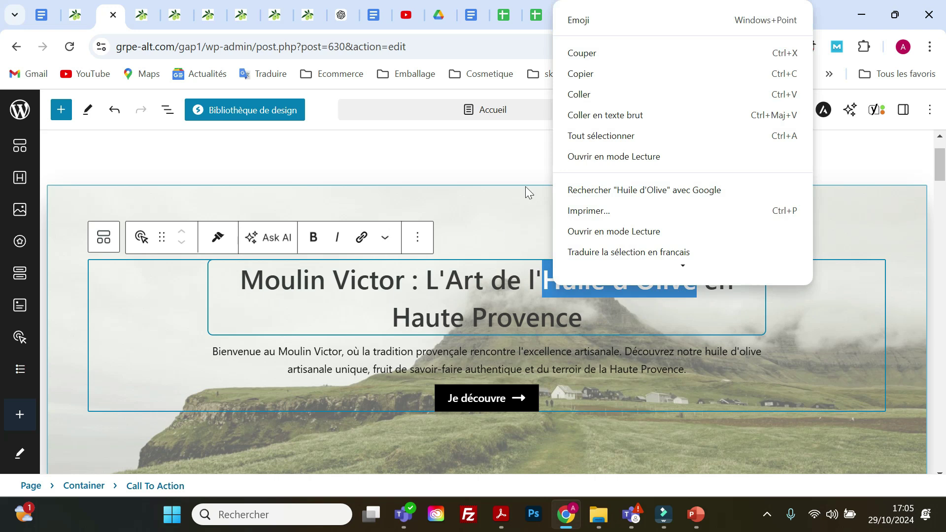
click(576, 93)
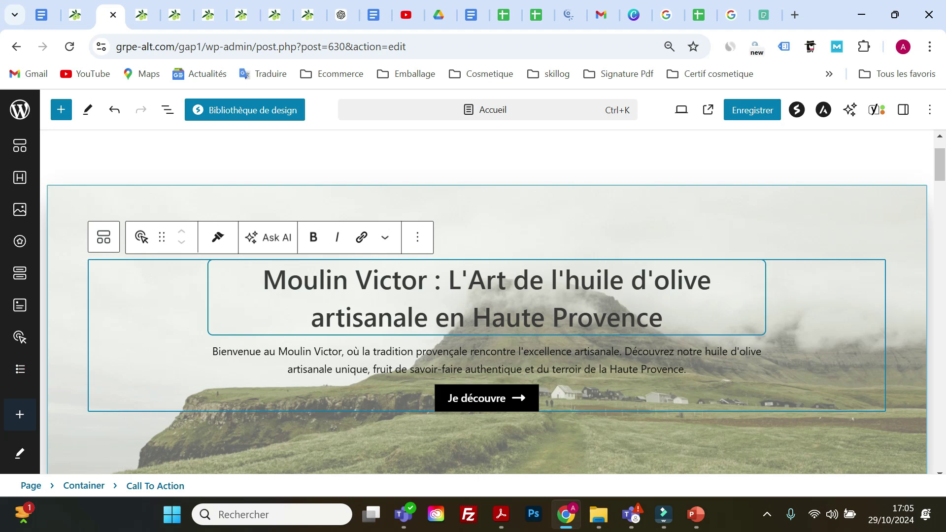
Recheck the SEO analysis and replace "huile" in the heading "Une huile Bio Authentique" with the copied query "huile d'olive artisanale".
scroll(424, 305, down, 20)
scroll(419, 300, down, 8)
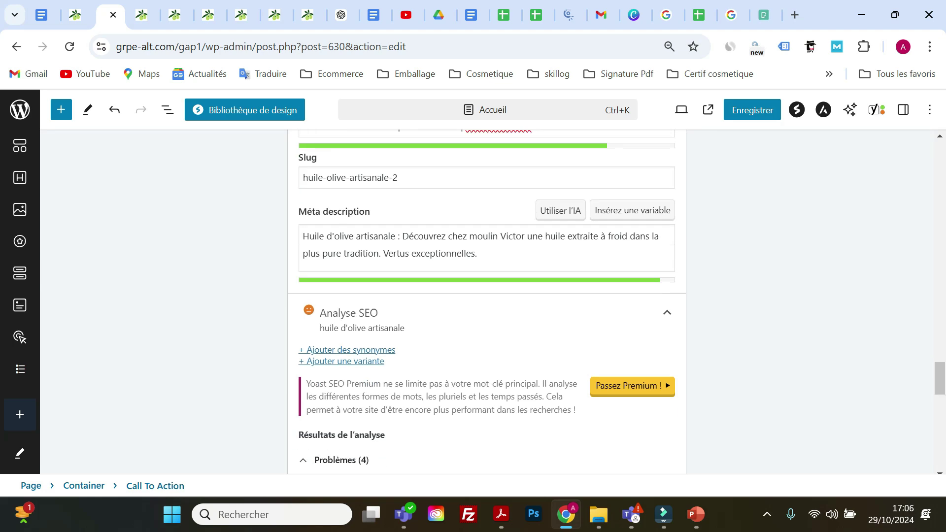
scroll(420, 302, down, 1)
scroll(420, 302, down, 5)
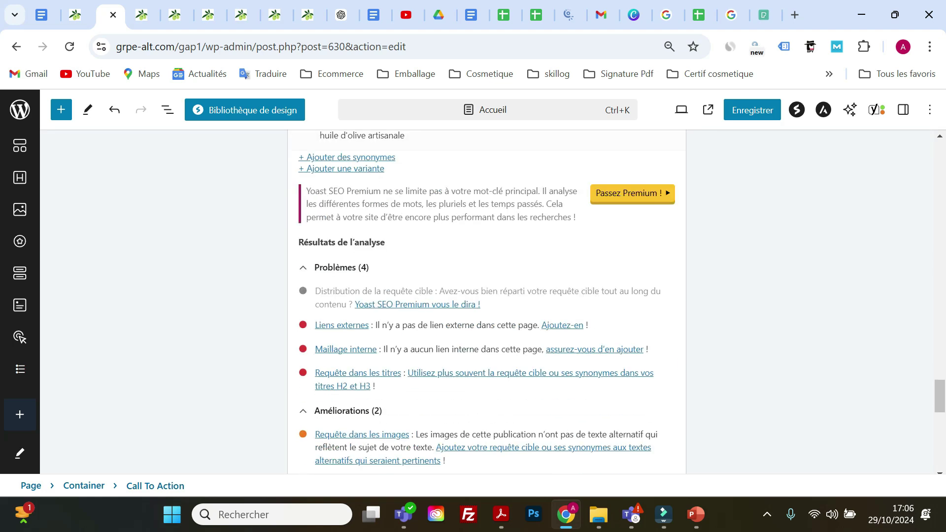
scroll(419, 302, up, 20)
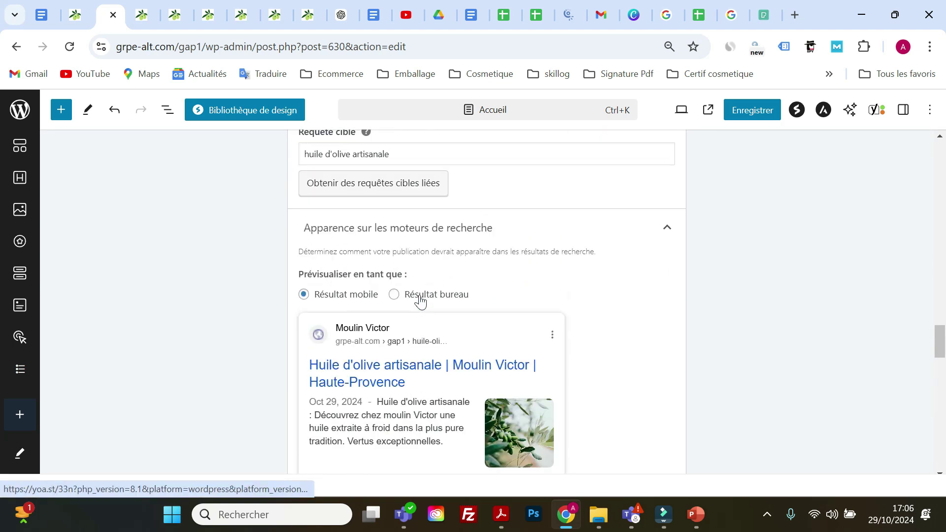
scroll(420, 302, up, 10)
scroll(420, 301, down, 4)
scroll(420, 302, down, 3)
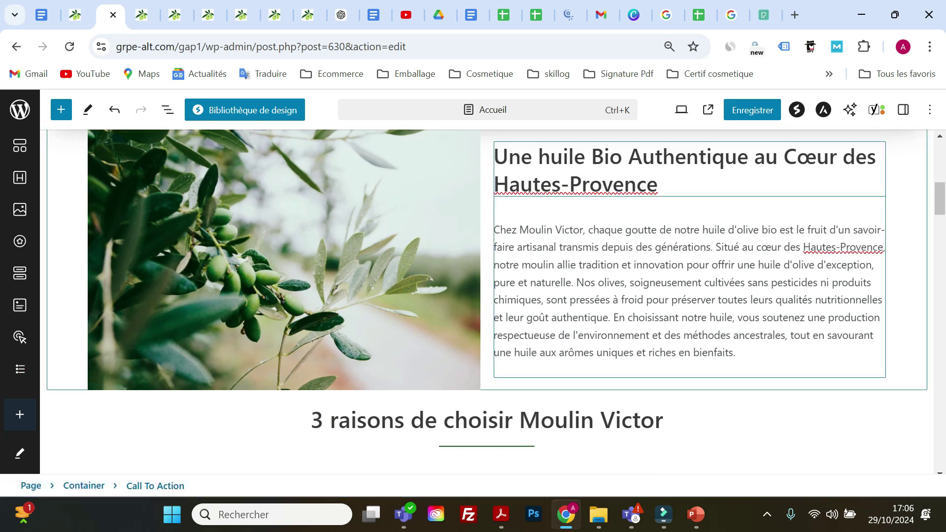
click(569, 170)
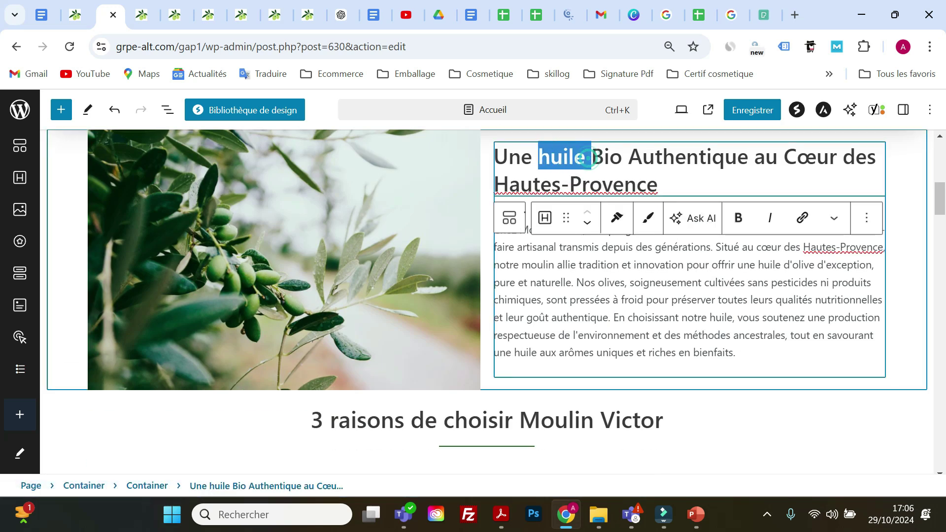
right_click(542, 157)
click(559, 250)
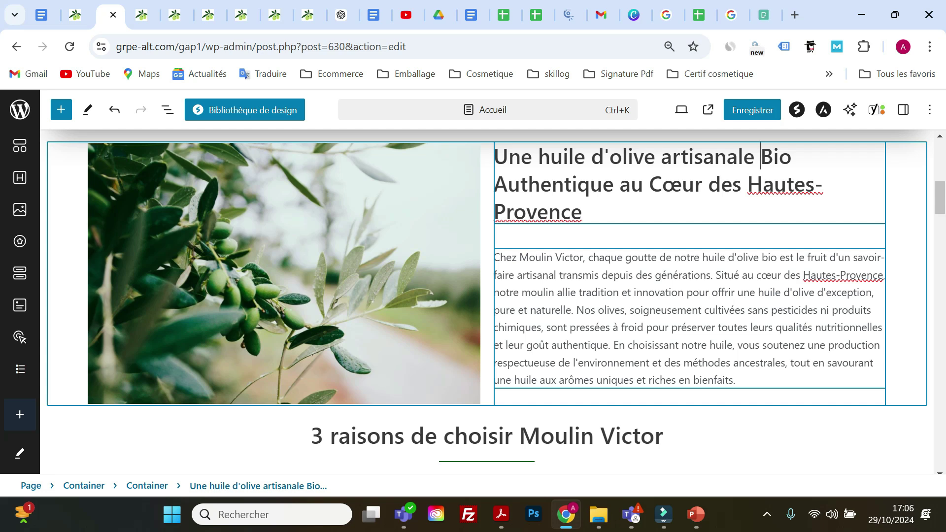
Reread the SEO analysis problems and examine the headings down to "Nos produits" for another place to use the target query.
scroll(433, 197, down, 15)
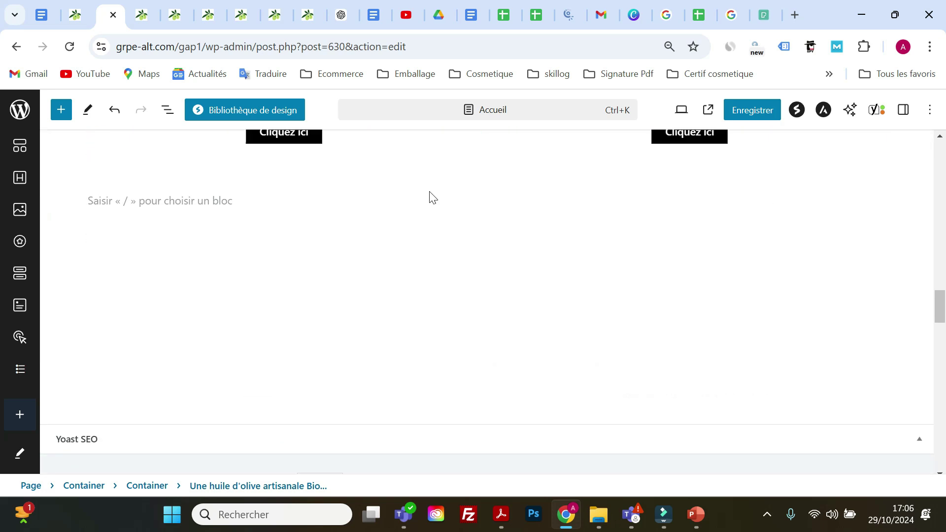
scroll(437, 200, down, 12)
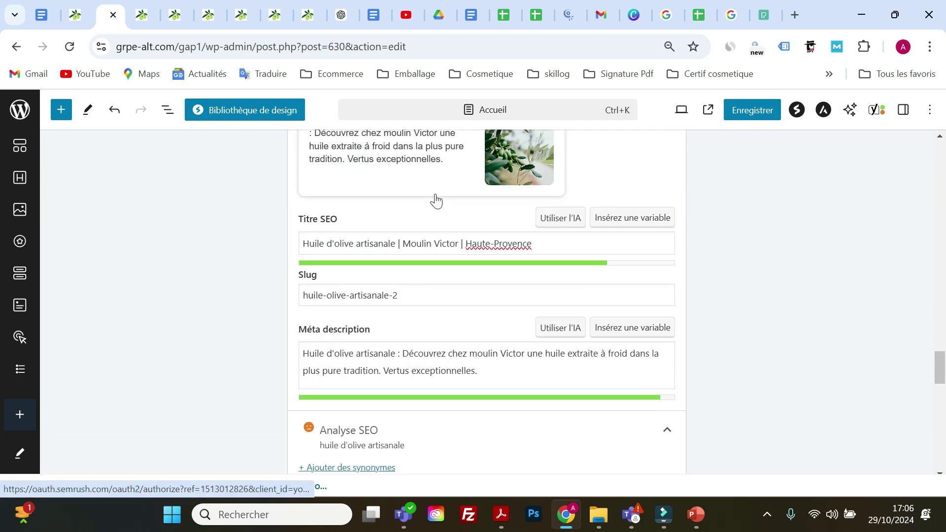
scroll(436, 200, down, 2)
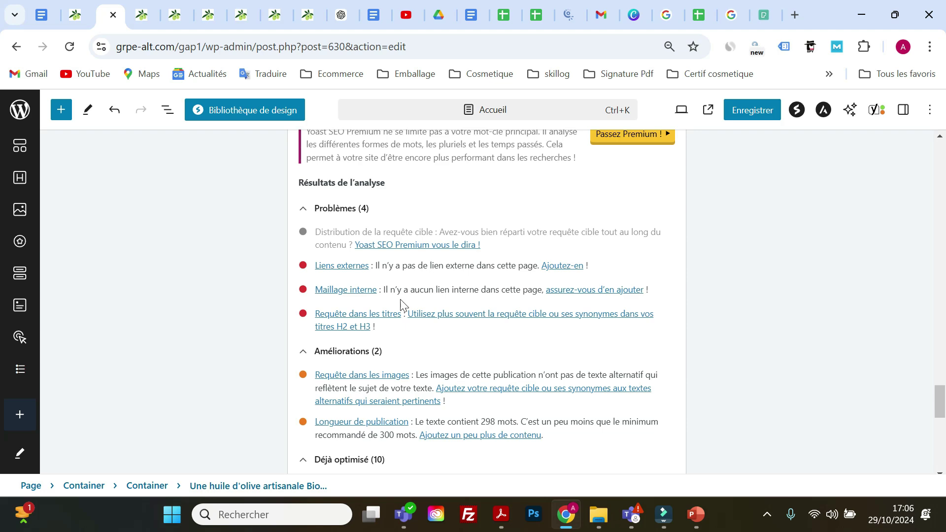
scroll(479, 315, up, 20)
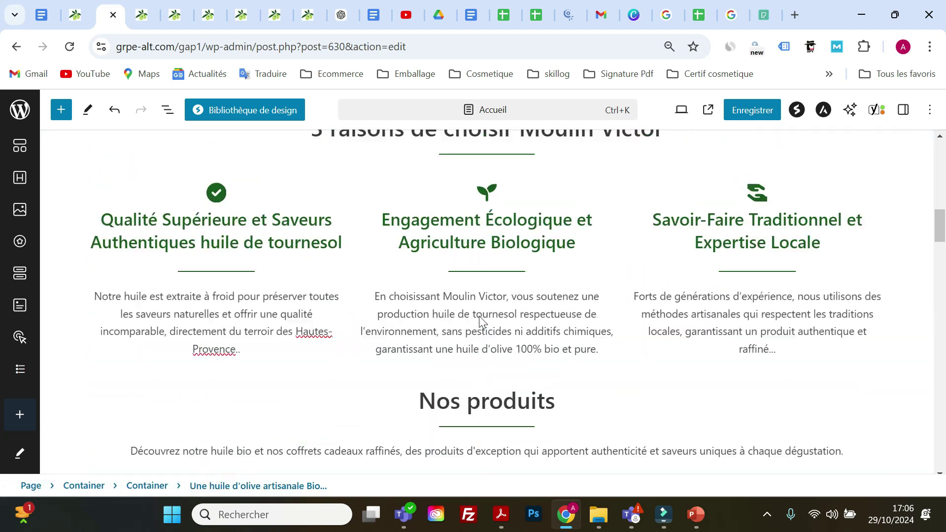
scroll(479, 316, up, 12)
scroll(479, 316, down, 4)
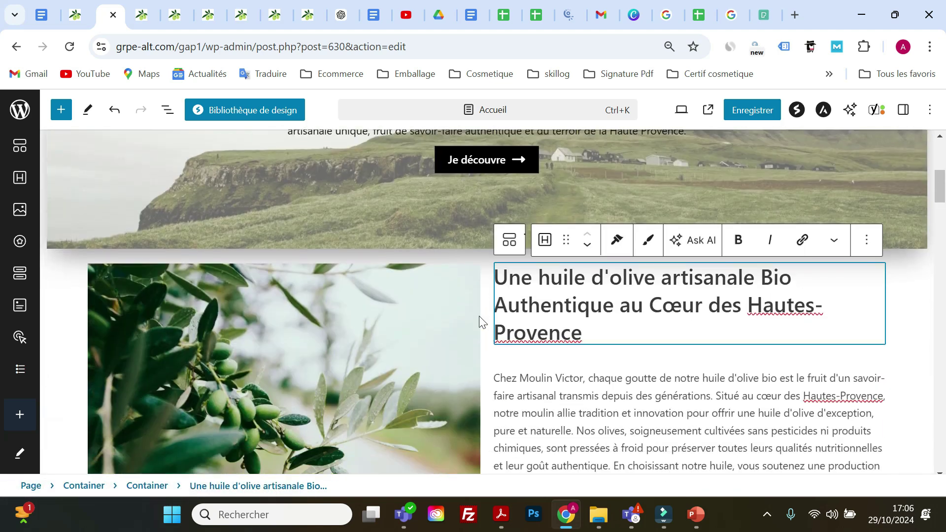
scroll(479, 315, down, 5)
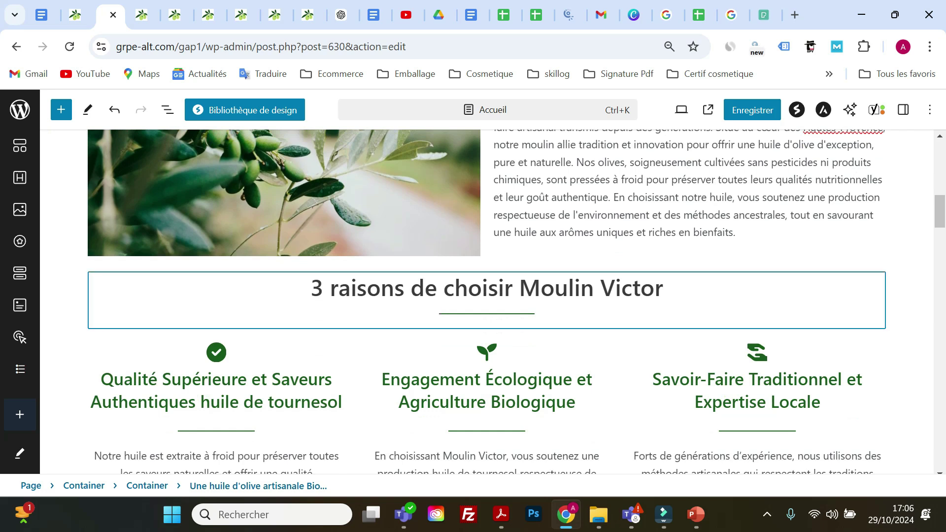
scroll(444, 303, down, 5)
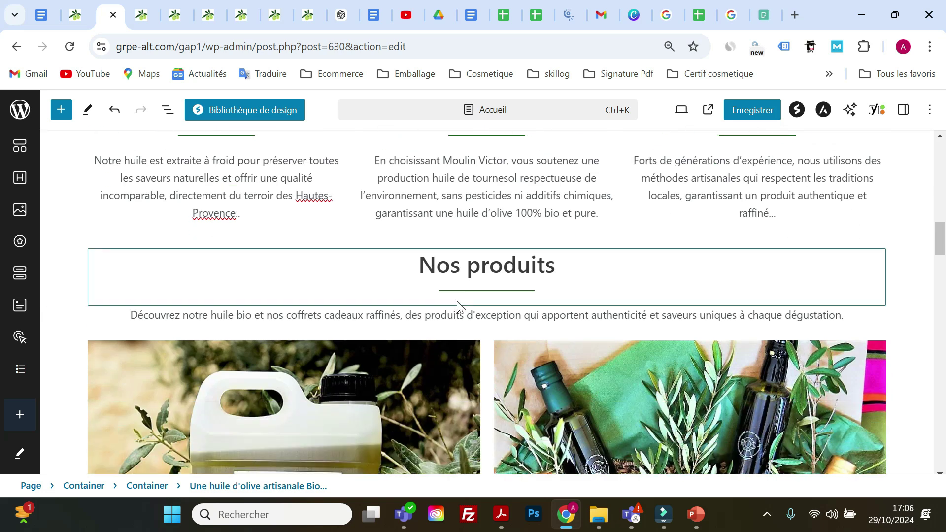
scroll(444, 303, up, 5)
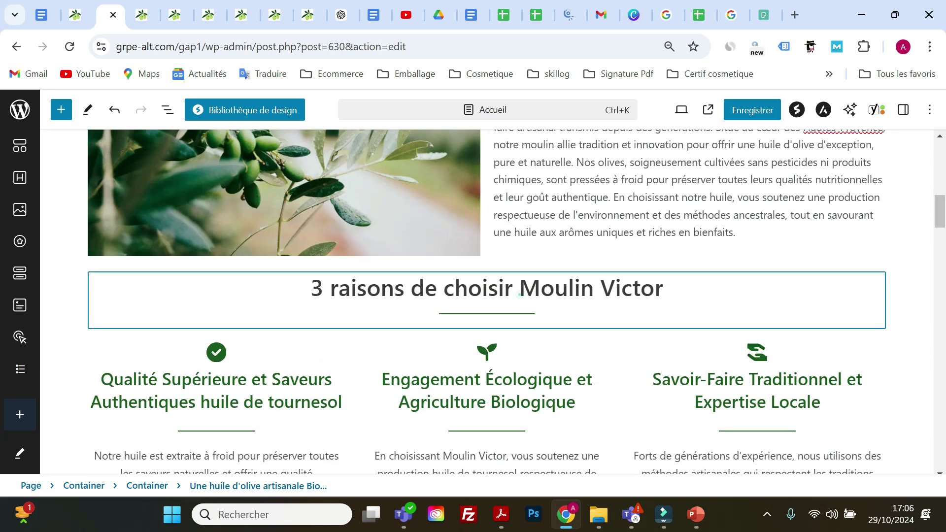
click(519, 295)
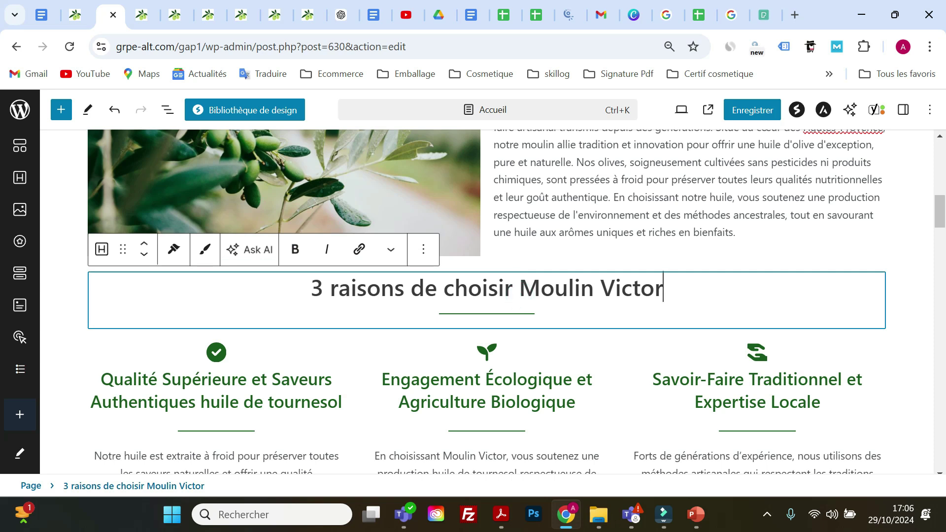
Insert "Huile d'olive artisanale : " before "Qualité Supérieure" in the first reason's heading, with a capital H.
scroll(555, 338, up, 6)
scroll(556, 338, down, 7)
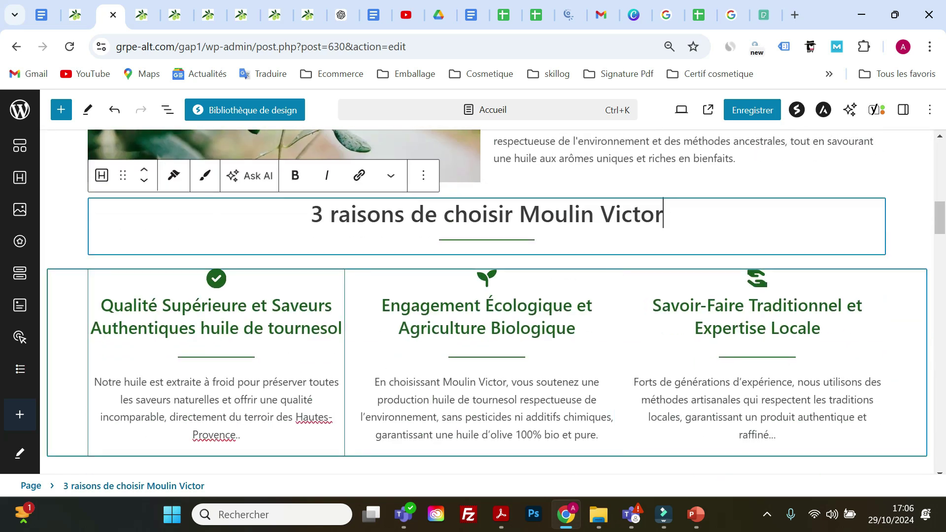
click(177, 311)
right_click(105, 310)
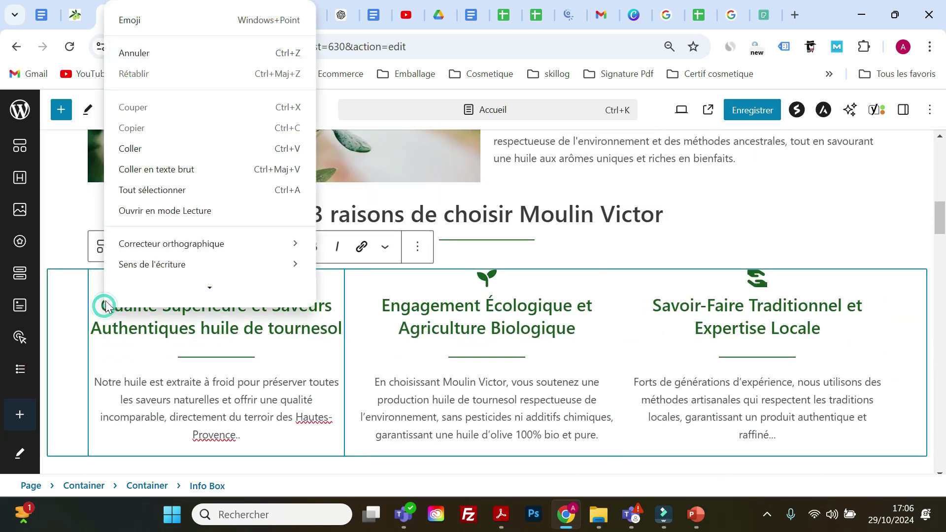
click(147, 151)
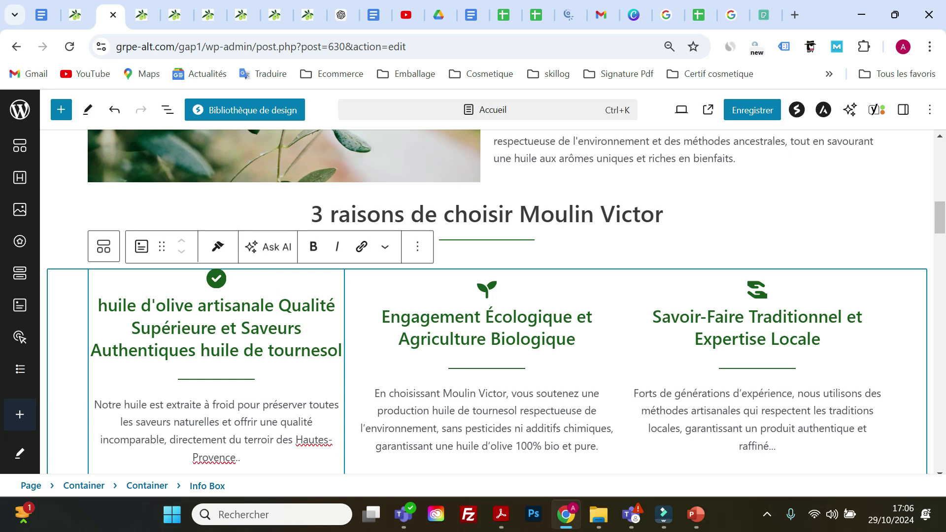
text(:)
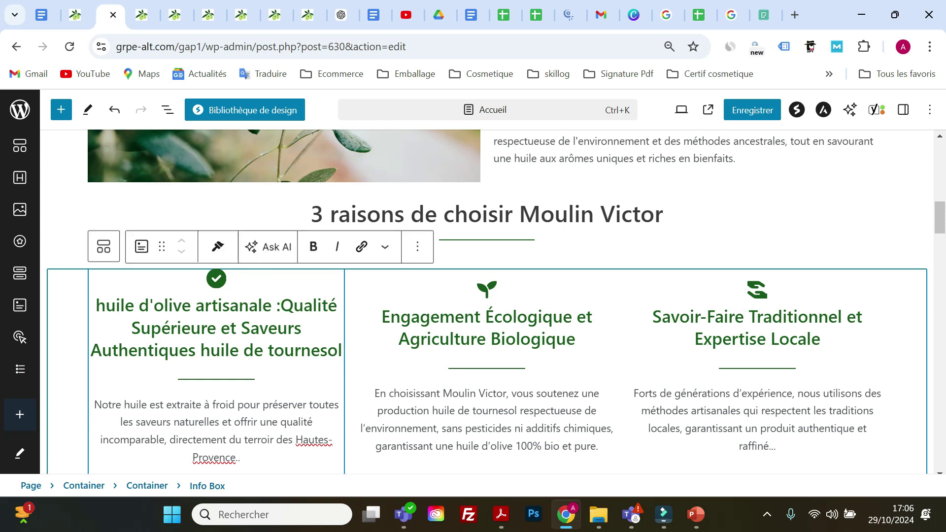
key(Delete)
text(H)
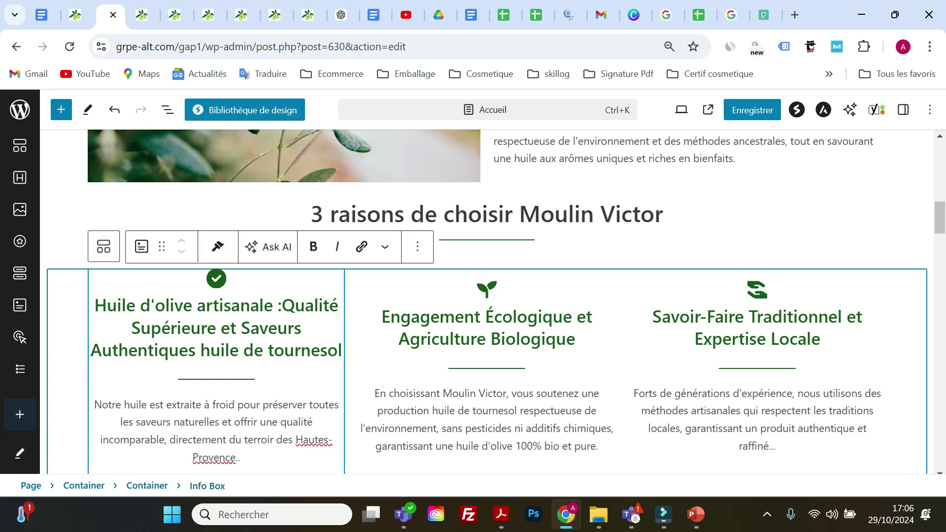
scroll(641, 222, down, 1)
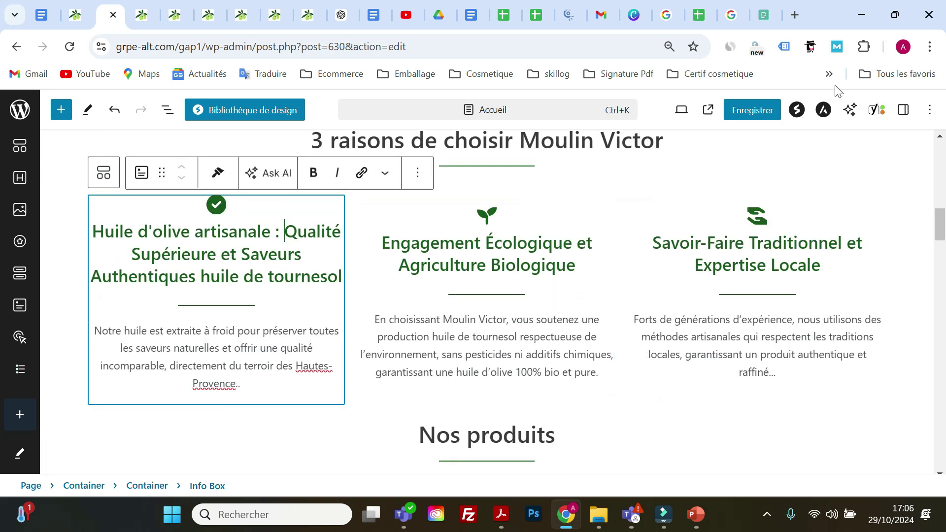
Save the Accueil page and review the problems and improvements in the SEO analysis.
click(747, 112)
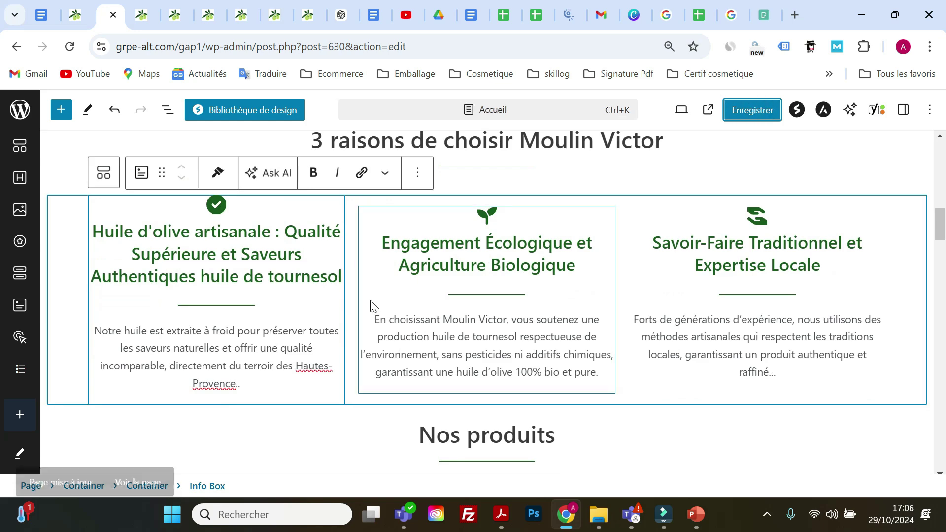
scroll(320, 276, down, 10)
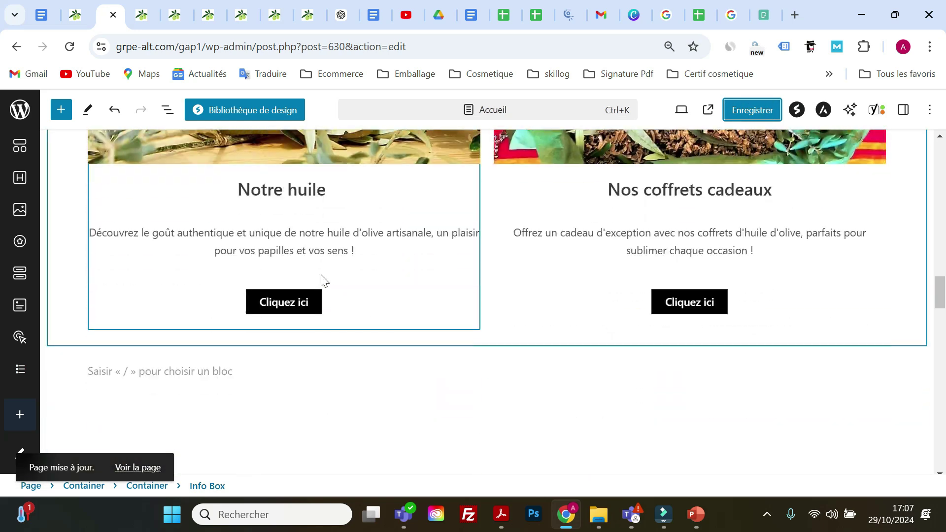
scroll(325, 280, down, 10)
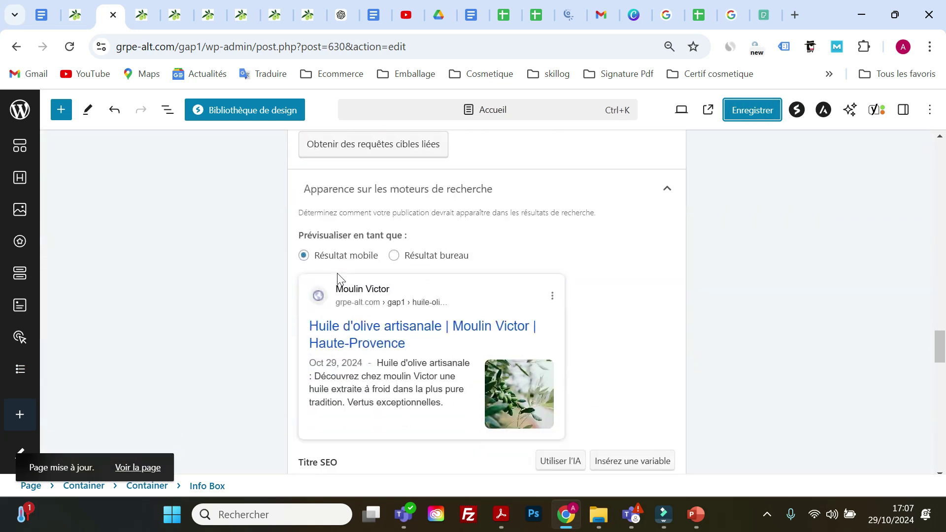
scroll(340, 279, down, 3)
scroll(345, 280, up, 3)
scroll(350, 281, down, 1)
scroll(351, 280, down, 10)
scroll(354, 279, up, 3)
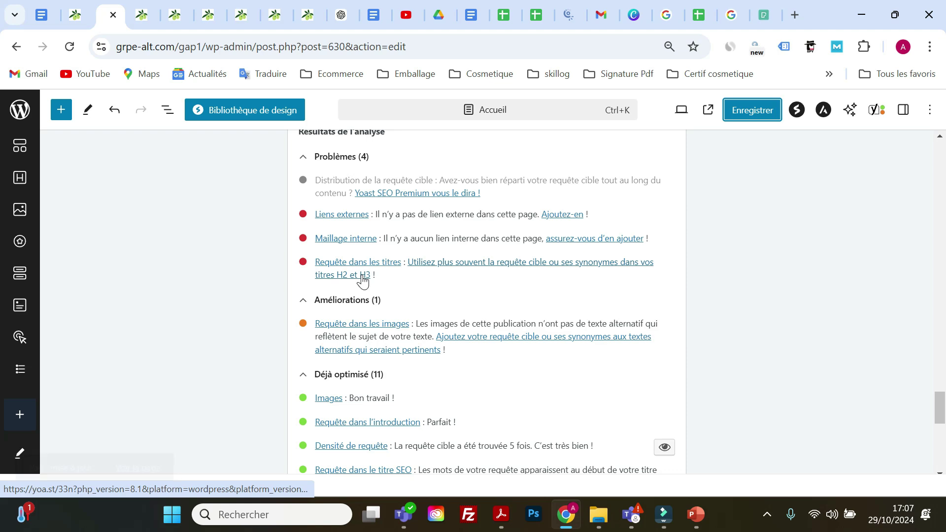
Replace "huile" in the "Notre huile" product heading with the copied query "huile d'olive artisanale".
scroll(363, 281, up, 15)
scroll(363, 278, up, 10)
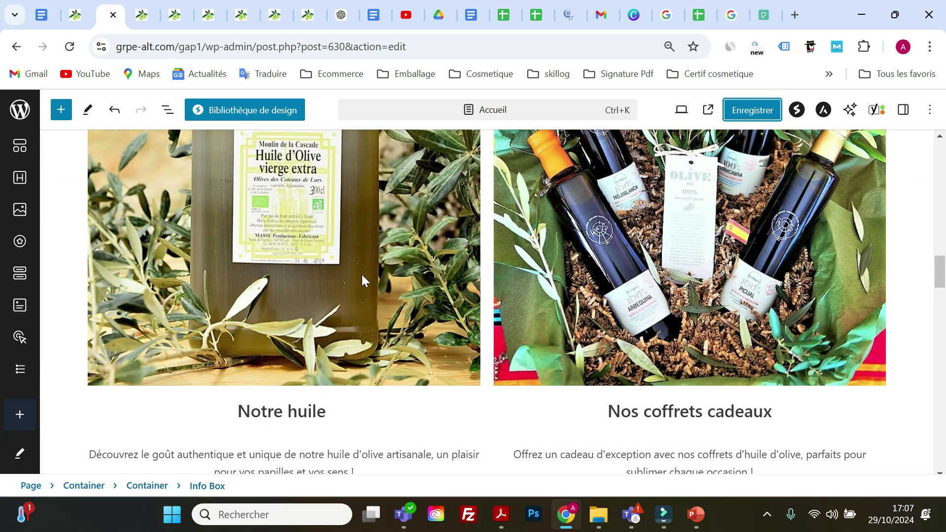
scroll(363, 278, down, 2)
scroll(367, 252, down, 6)
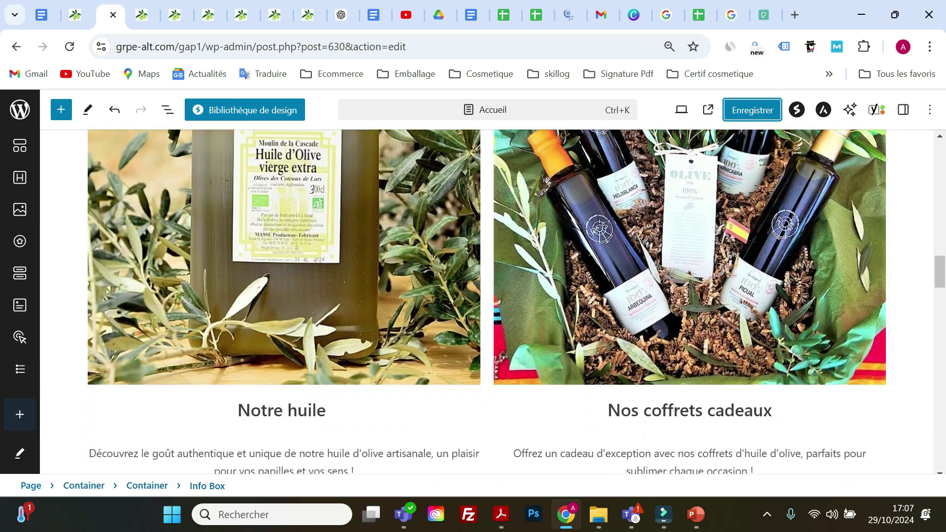
click(358, 194)
right_click(358, 194)
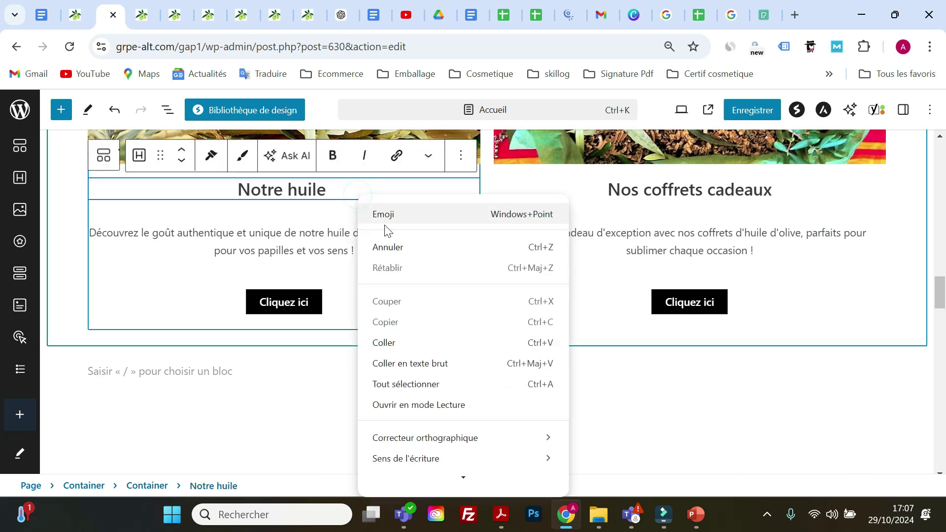
click(386, 340)
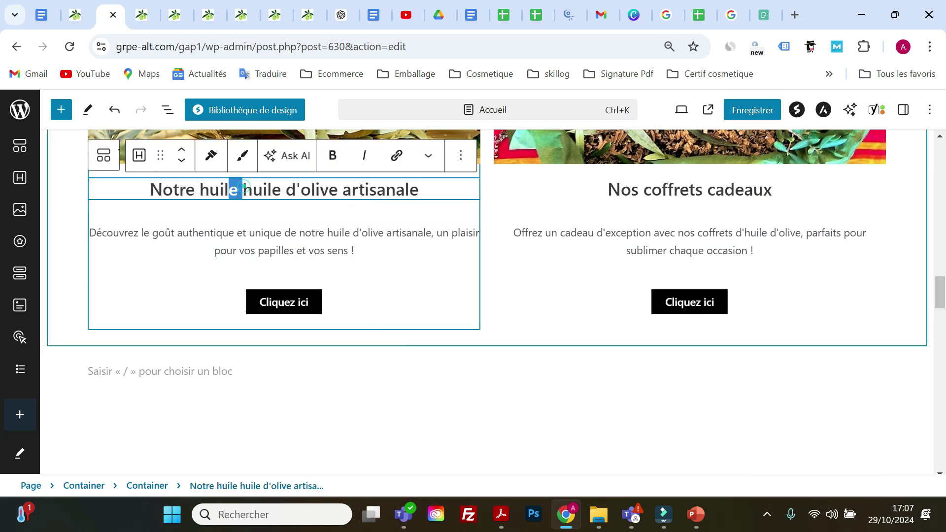
key(BackSpace)
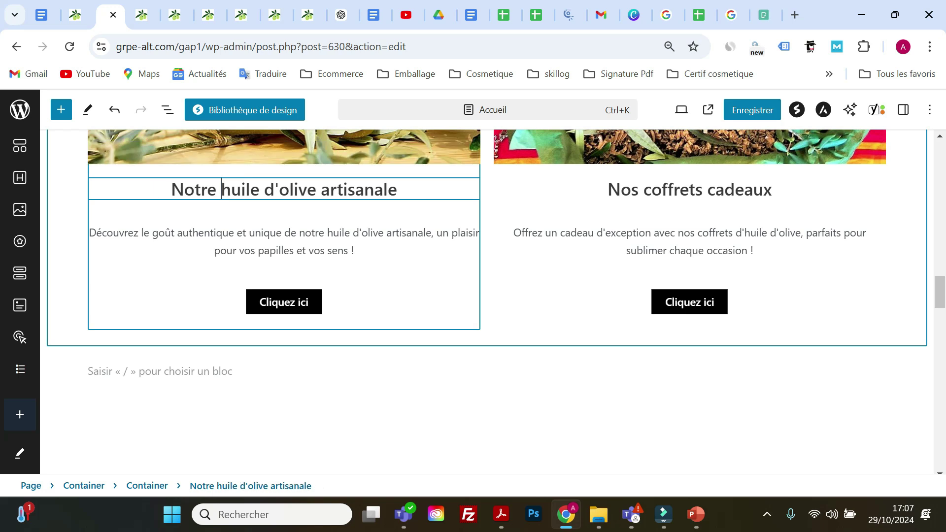
Save the Accueil page and recheck the problems and improvements in the SEO analysis, including the query density.
click(751, 122)
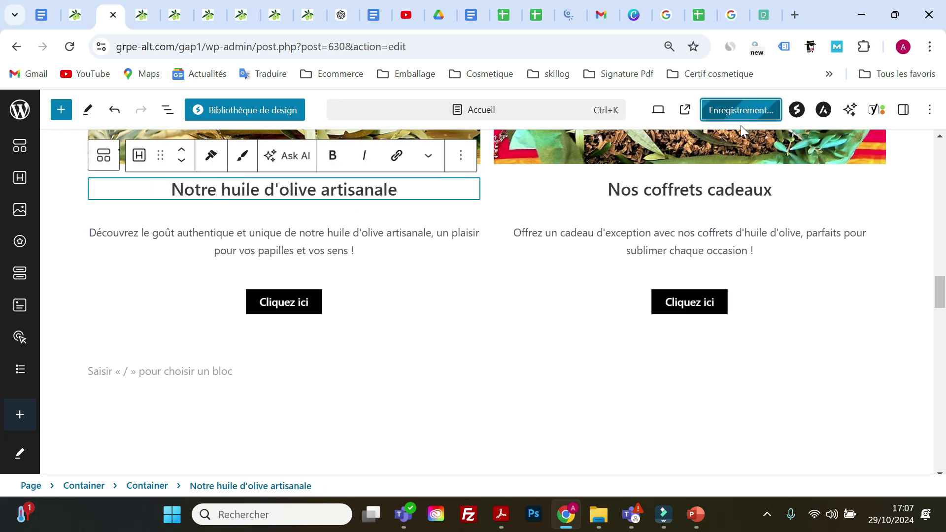
scroll(429, 274, down, 20)
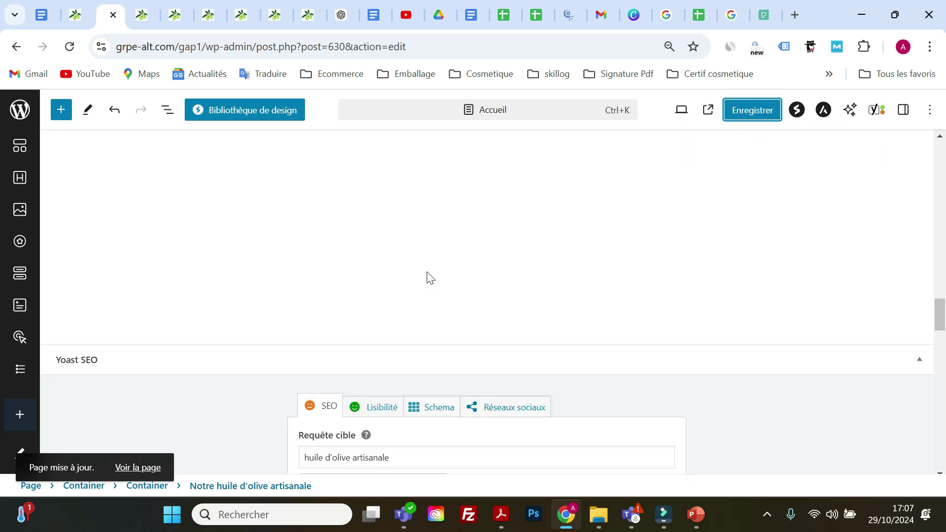
scroll(430, 272, down, 3)
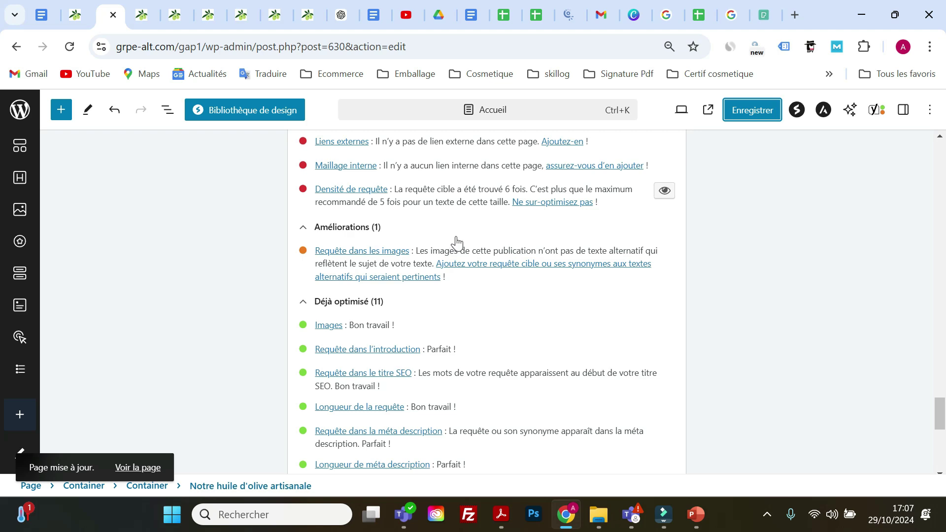
scroll(456, 241, up, 15)
scroll(454, 236, up, 20)
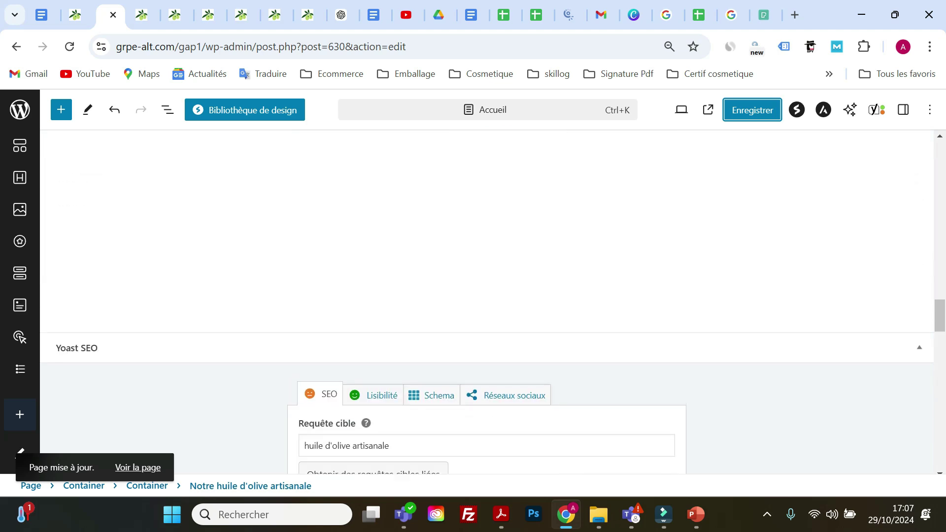
scroll(454, 235, up, 2)
scroll(454, 239, down, 20)
scroll(454, 241, down, 7)
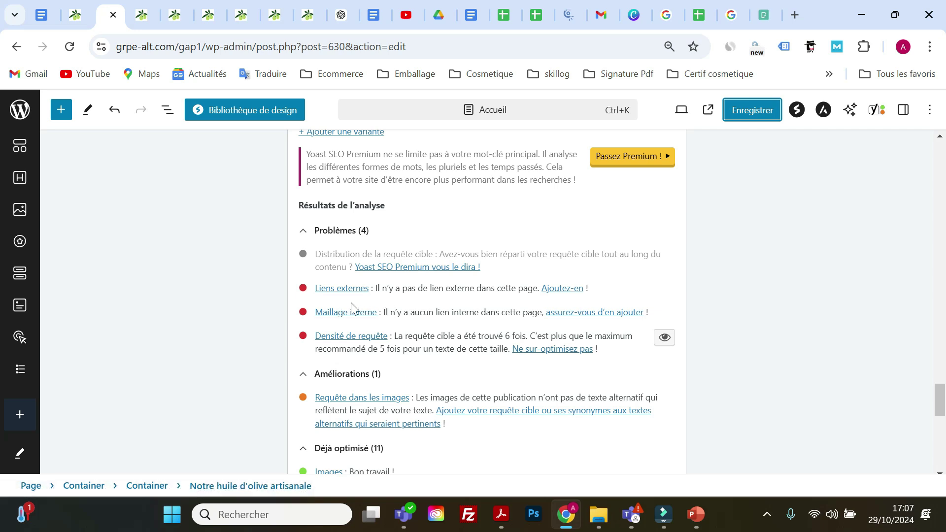
scroll(364, 303, down, 2)
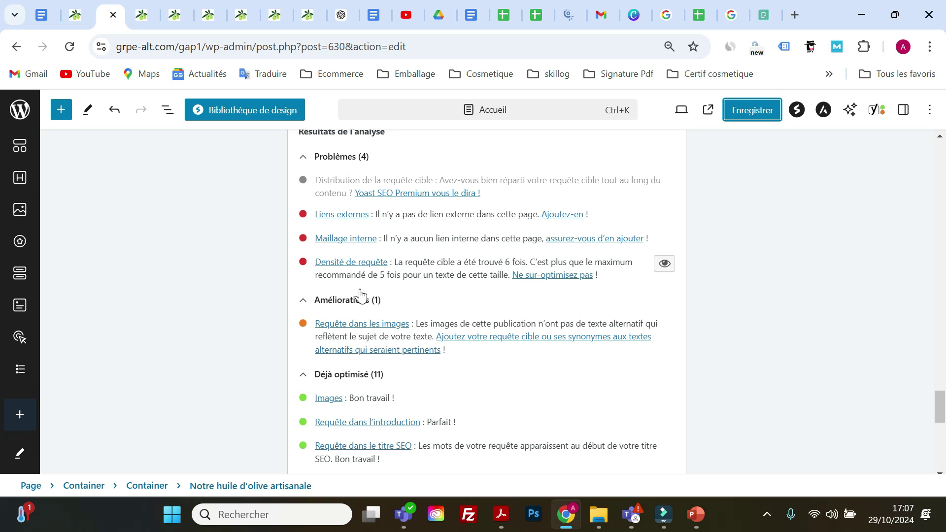
Examine the page text from the introduction section down to the product descriptions for a use of the target query that can be dropped.
scroll(543, 338, up, 15)
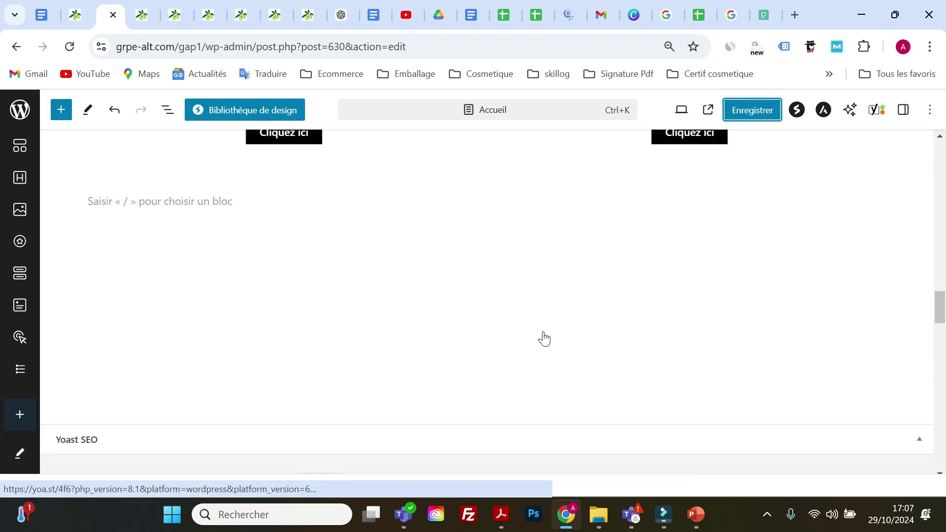
scroll(544, 338, up, 15)
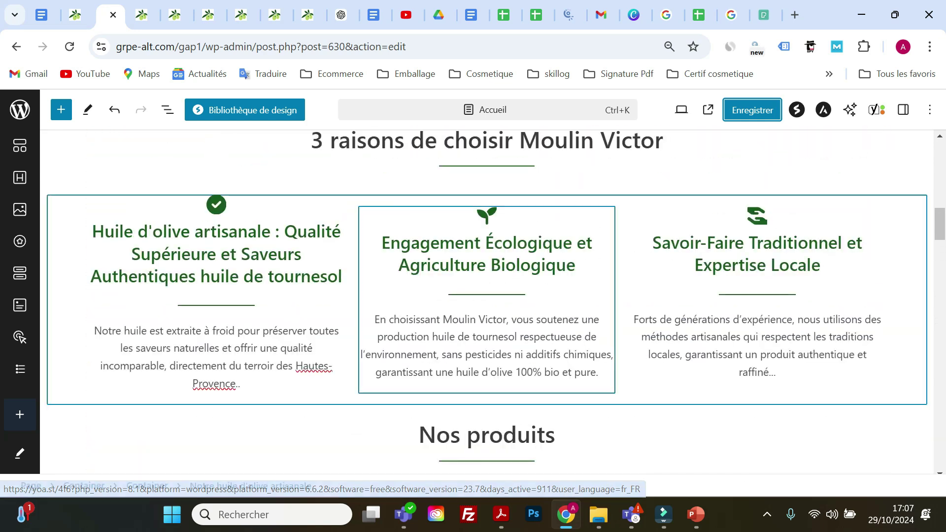
scroll(487, 301, up, 10)
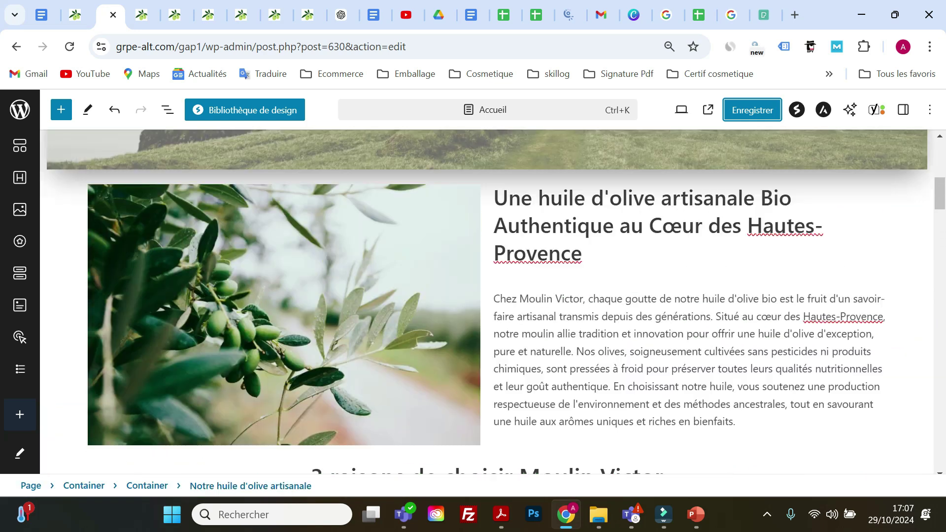
scroll(487, 301, down, 4)
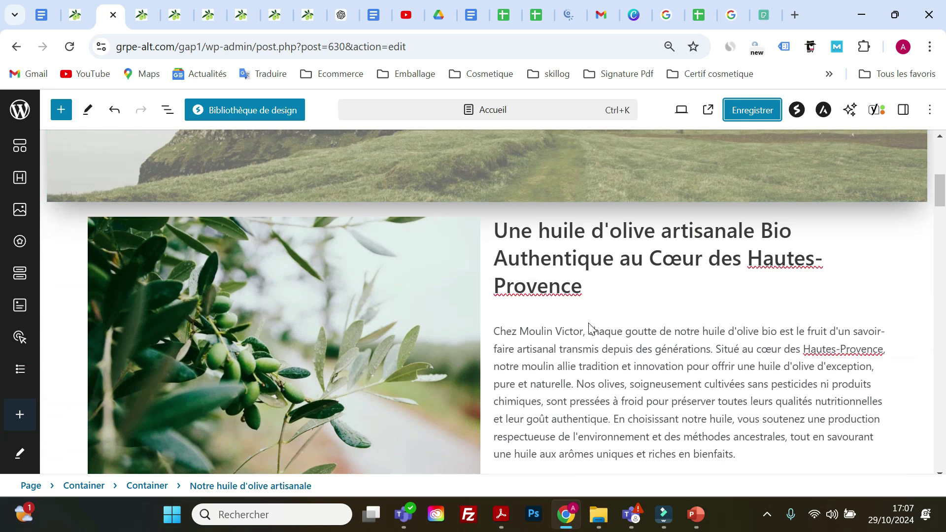
scroll(487, 302, down, 2)
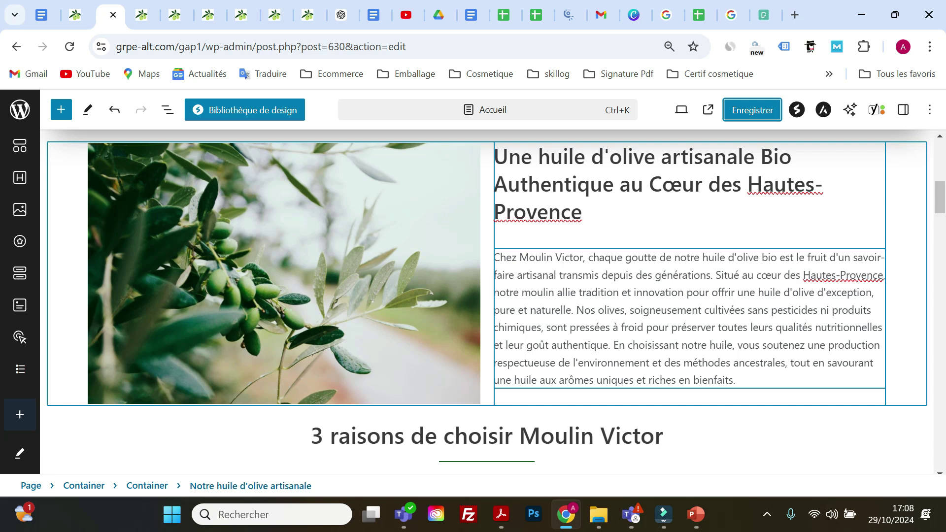
scroll(656, 275, down, 5)
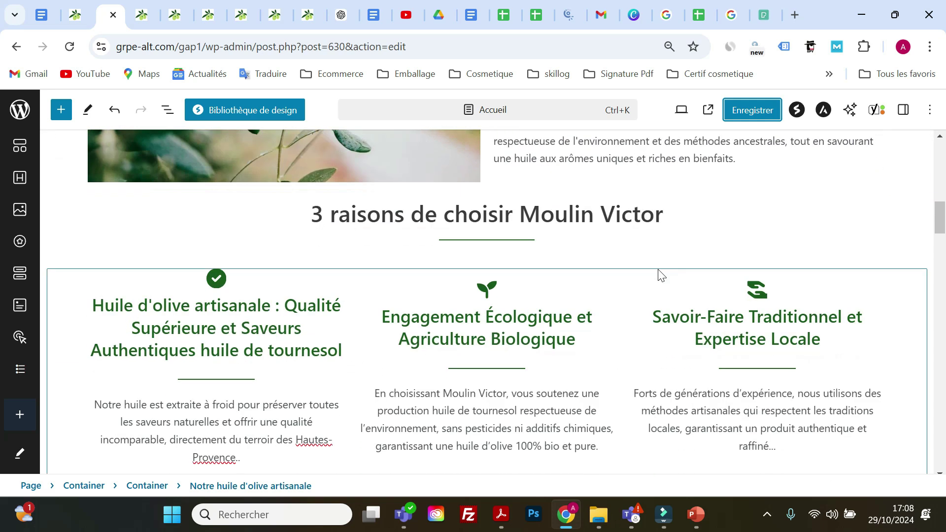
scroll(655, 275, down, 2)
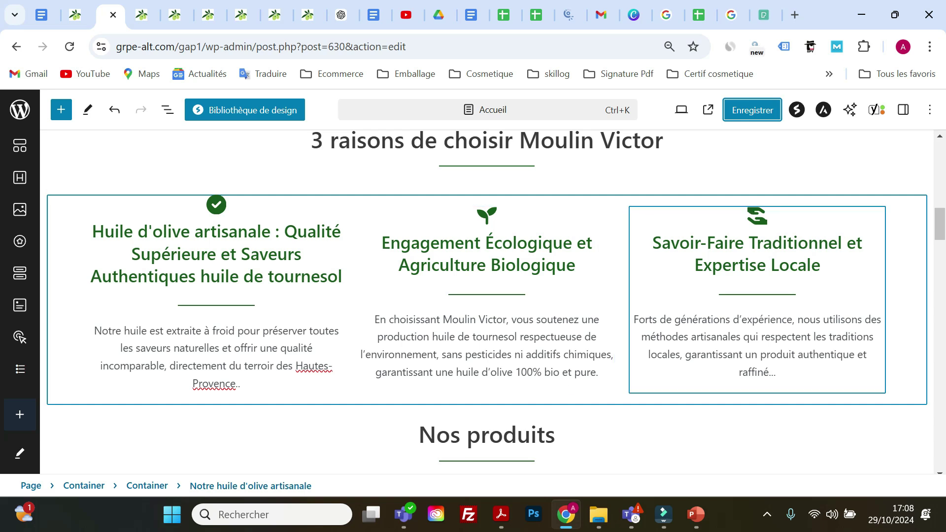
scroll(655, 371, down, 4)
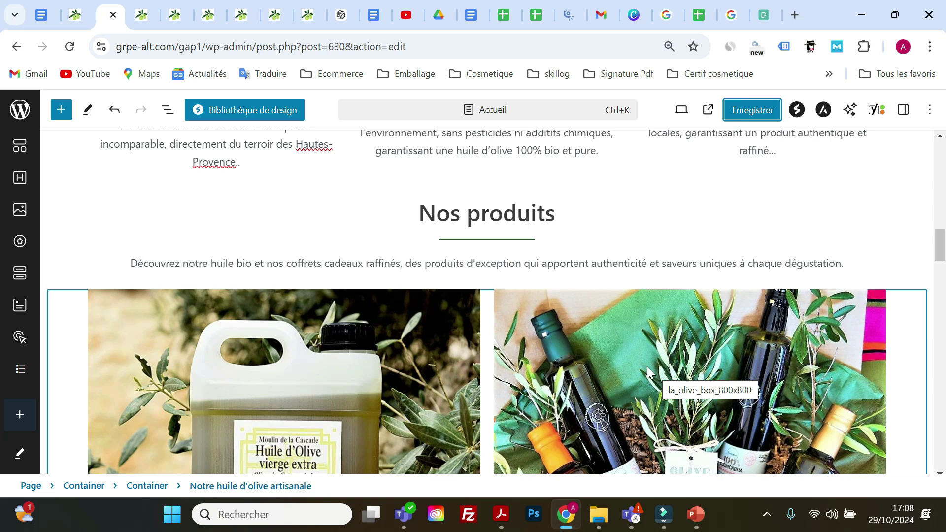
scroll(647, 367, down, 8)
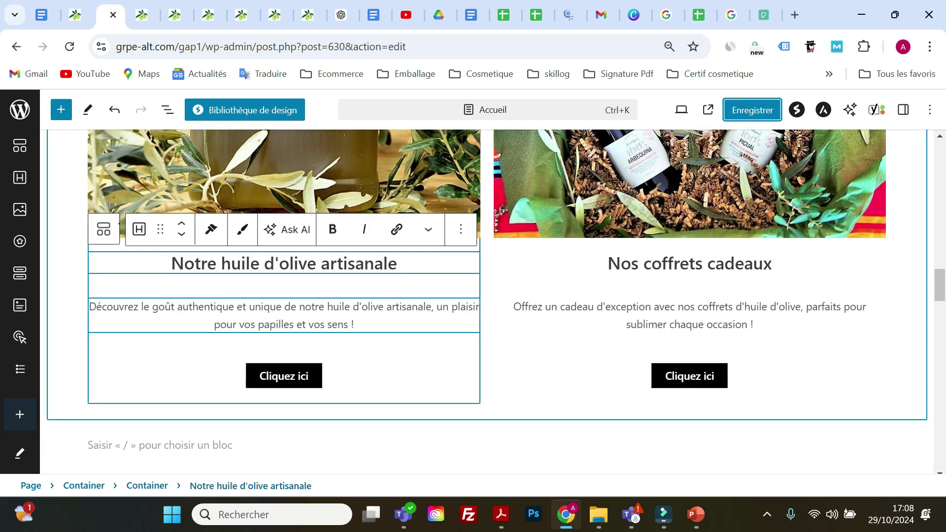
Delete "notre huile d'olive artisanale" from the description under the "Notre huile d'olive artisanale" product heading.
drag(430, 306, 325, 307)
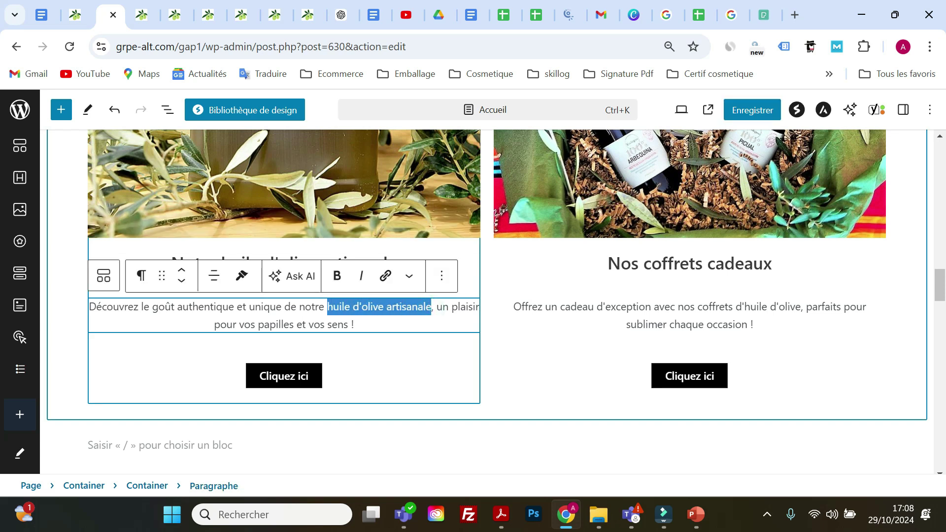
key(BackSpace)
key(BackSpace)
key(BackSpace)
key(BackSpace)
key(BackSpace)
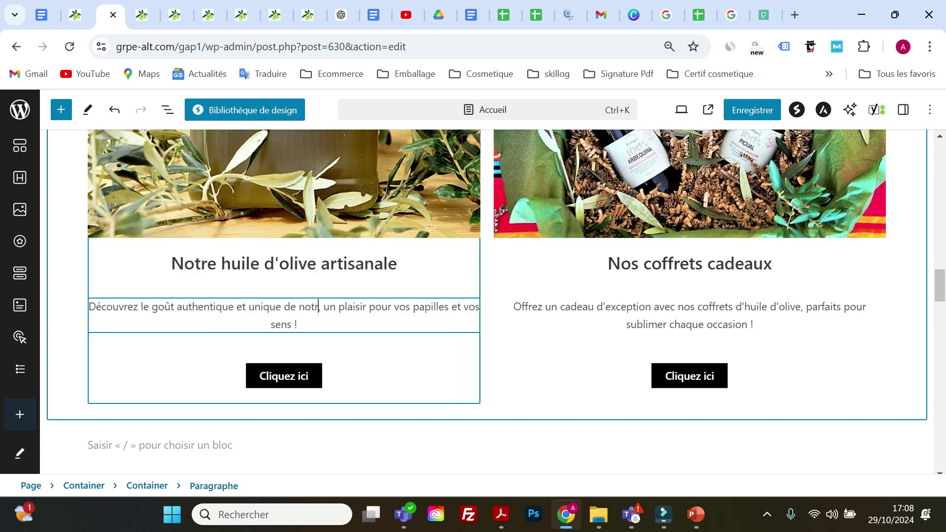
key(BackSpace)
key(BackSpace)
key(BackSpace)
text(N)
text(OTRE HUI)
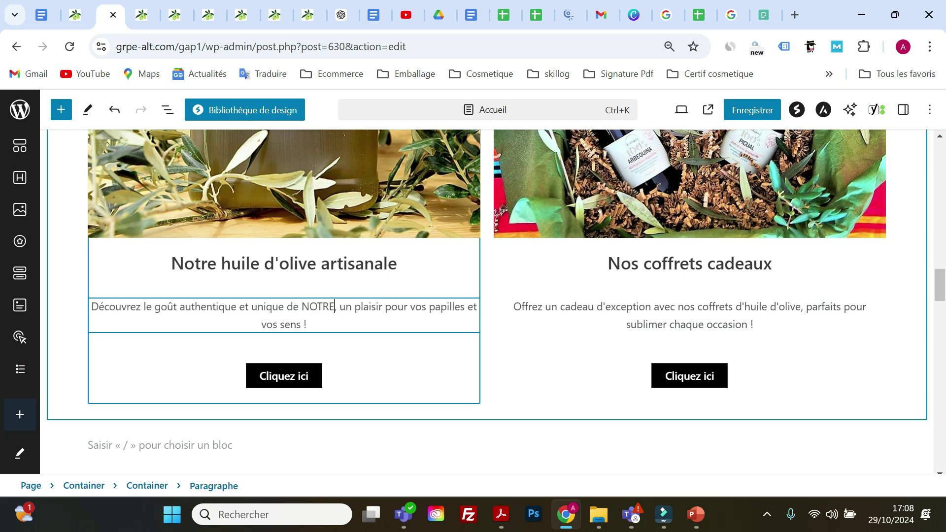
text(LE)
key(BackSpace)
key(BackSpace)
key(BackSpace)
key(BackSpace)
key(BackSpace)
key(BackSpace)
key(BackSpace)
key(BackSpace)
key(BackSpace)
key(BackSpace)
key(BackSpace)
key(BackSpace)
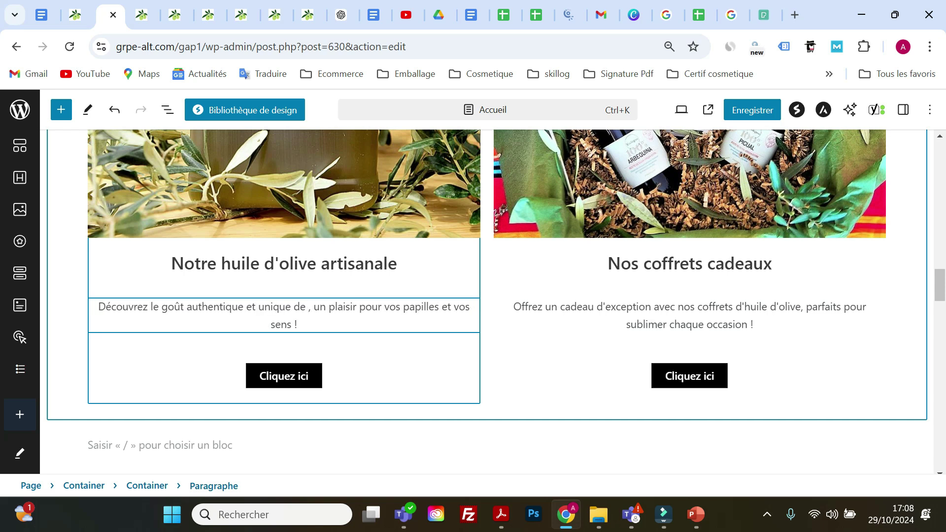
Insert "notre huile" after "unique de" in the oil product's description and recheck the SEO analysis problems.
text(notre )
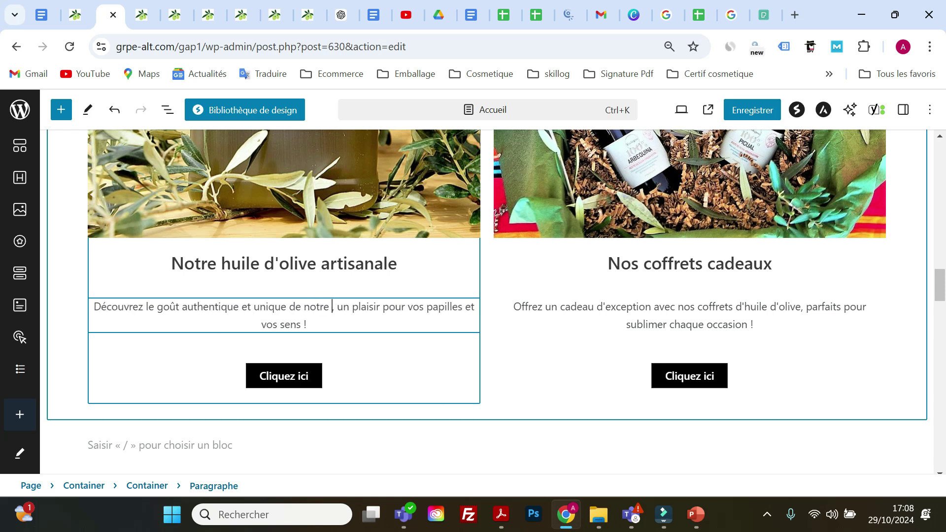
text(huile)
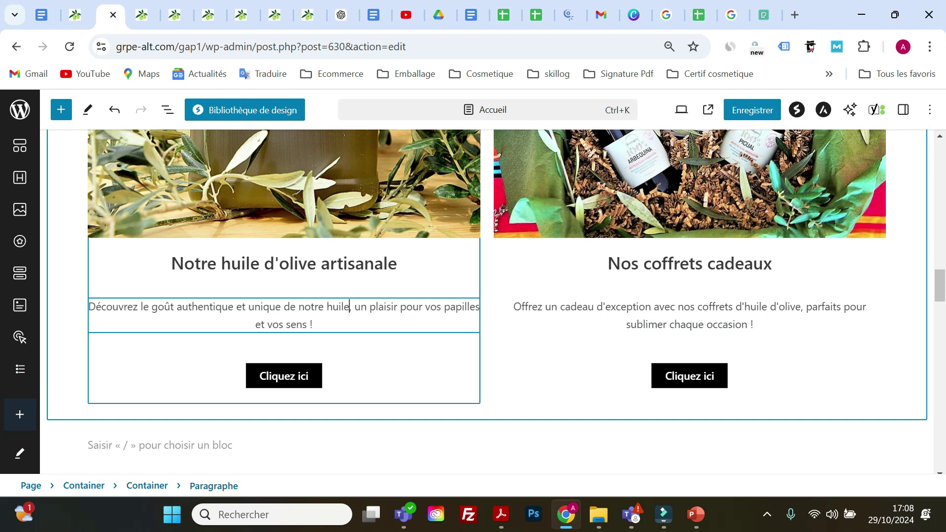
scroll(475, 376, down, 20)
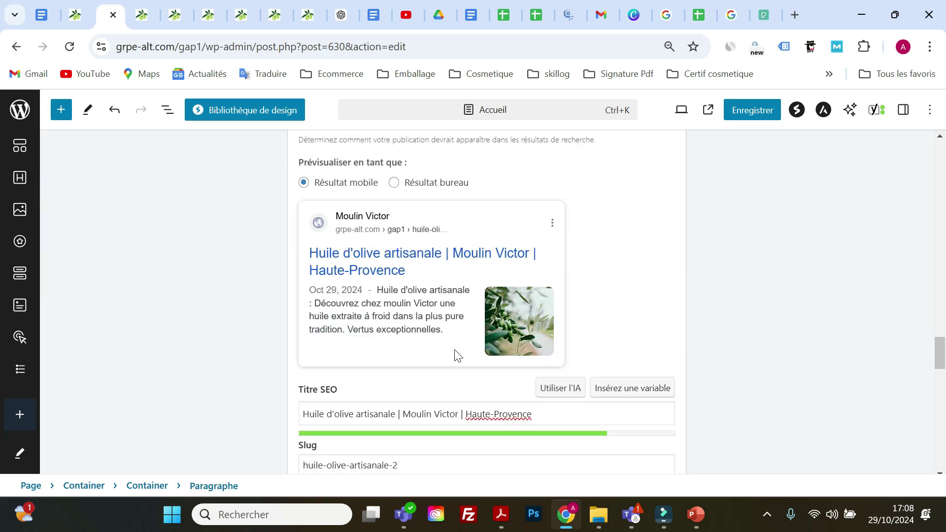
scroll(457, 352, down, 8)
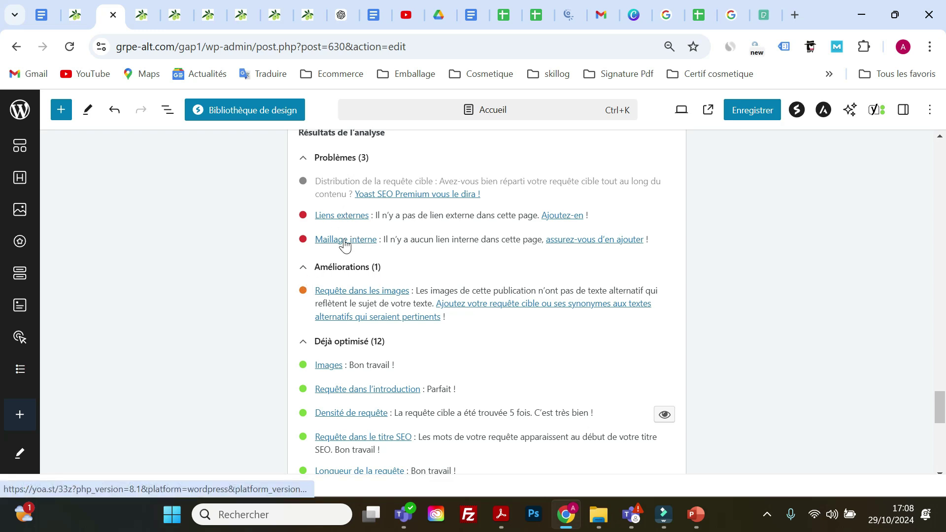
Search Google for "haute provence" in a new browser tab to find an external link target for the introduction paragraph.
scroll(345, 245, up, 15)
scroll(344, 245, up, 15)
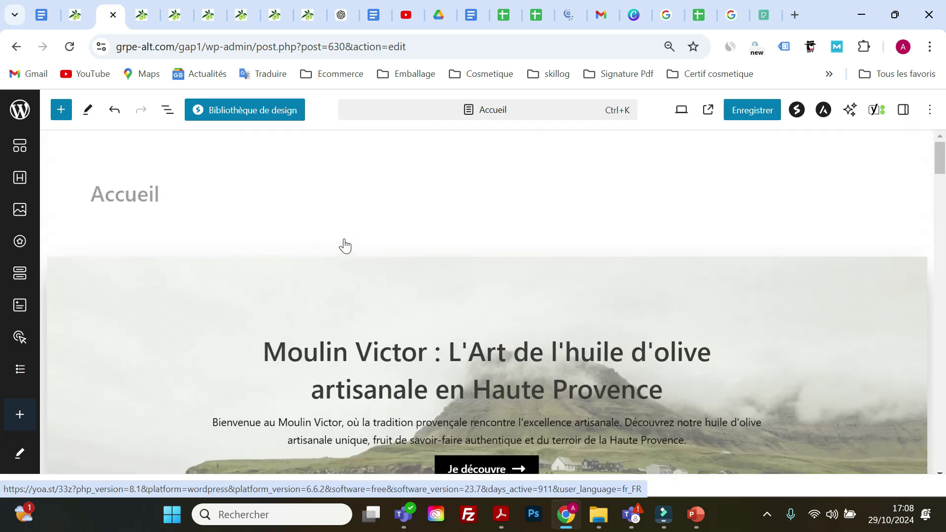
scroll(345, 245, down, 5)
click(345, 246)
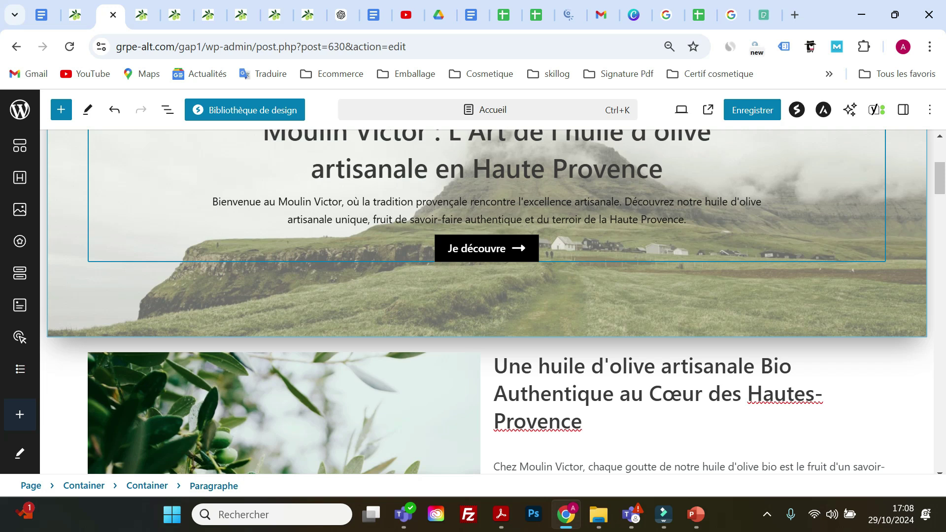
scroll(551, 274, down, 3)
click(588, 318)
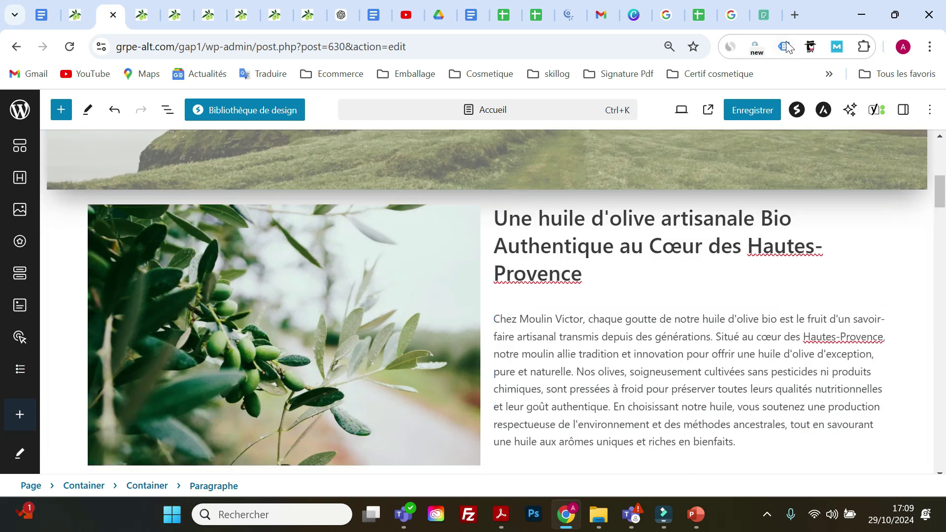
click(794, 16)
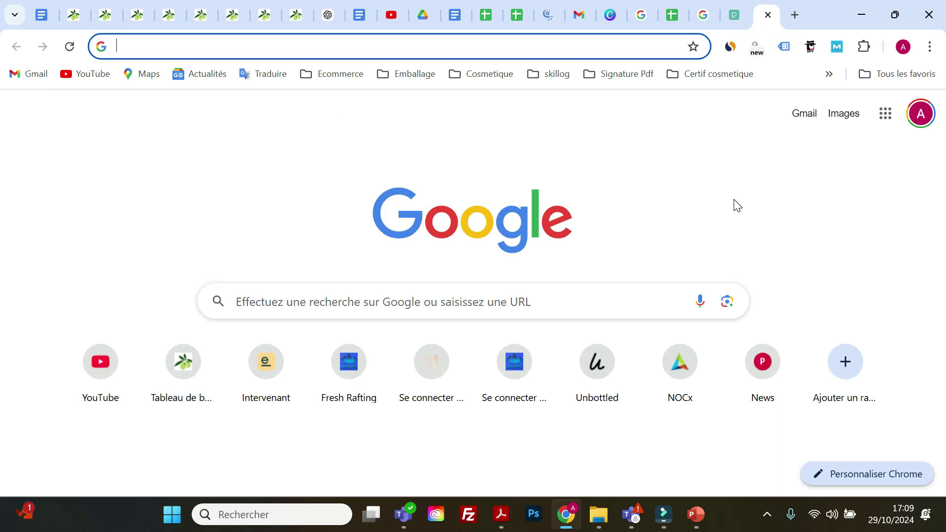
text(ha)
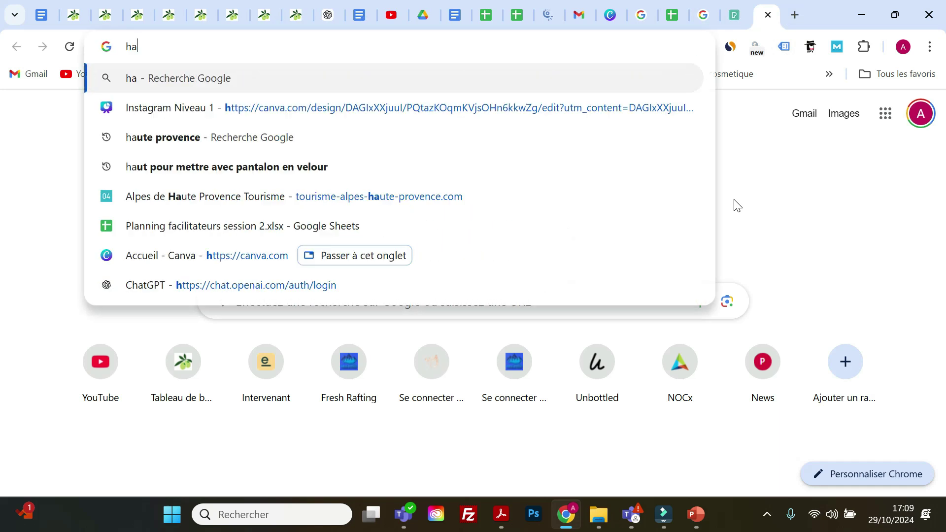
text(ute pr)
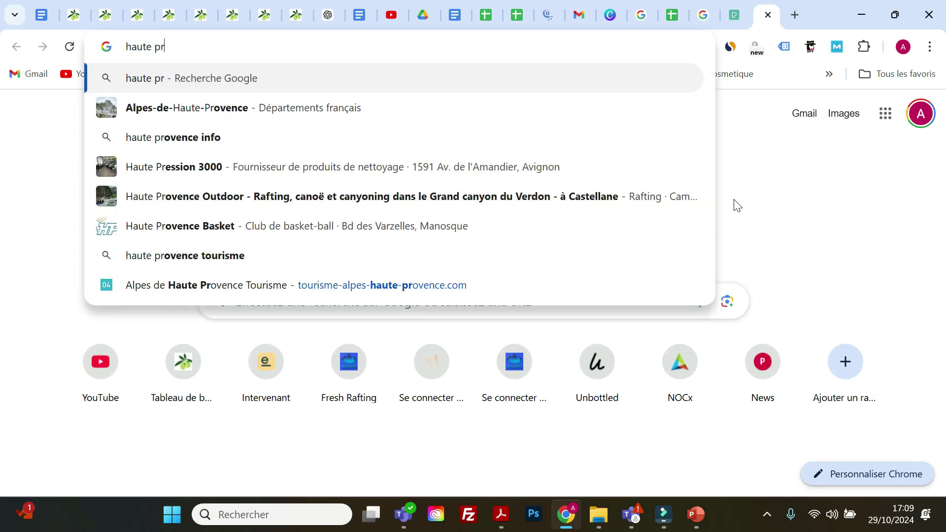
text(ovence)
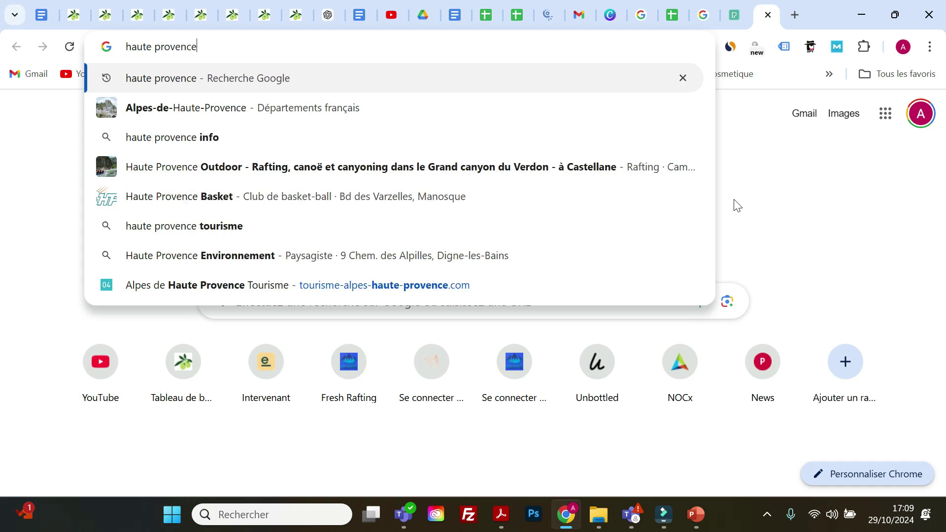
key(Return)
scroll(641, 246, down, 6)
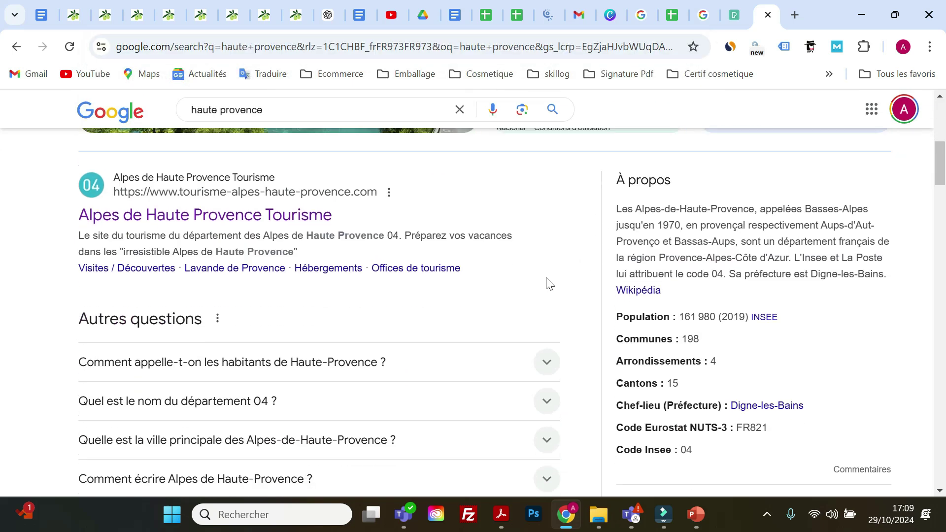
Open the Alpes de Haute Provence Tourisme result and copy the site's web address.
click(216, 217)
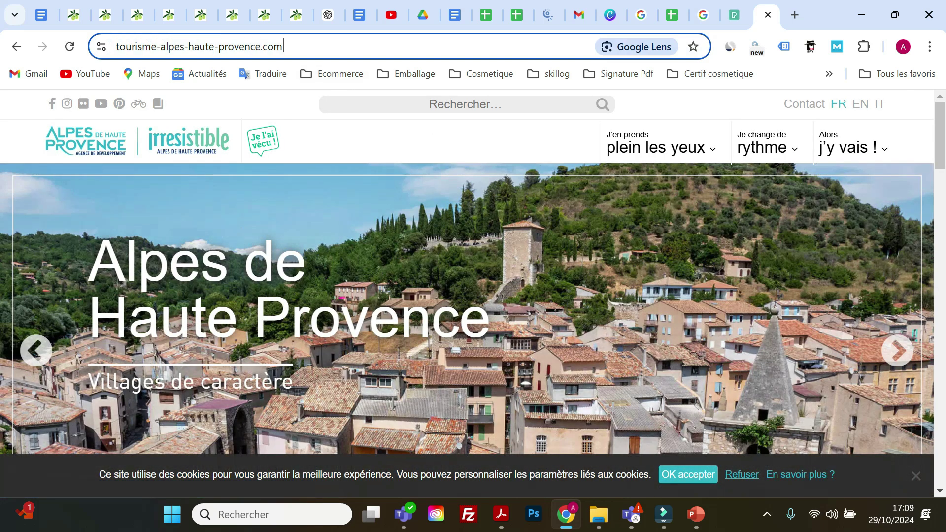
click(324, 49)
key(ctrl+c)
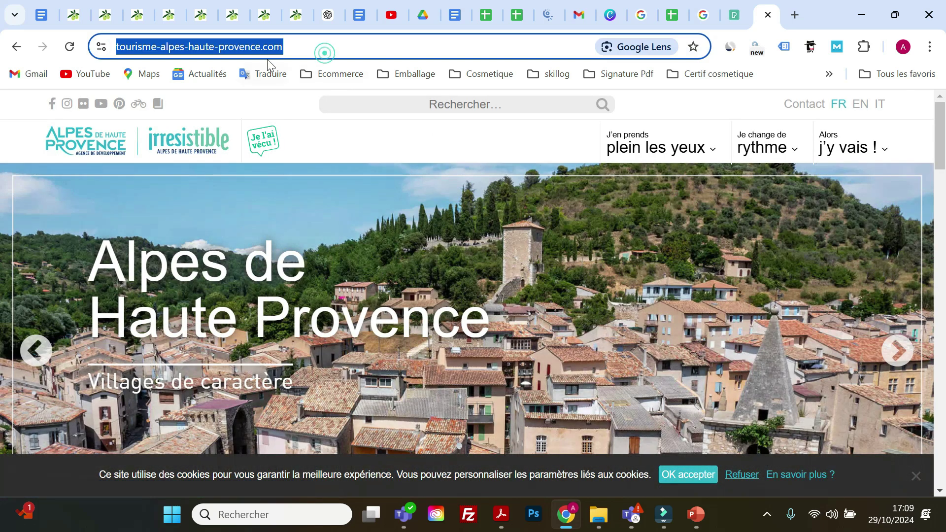
right_click(269, 52)
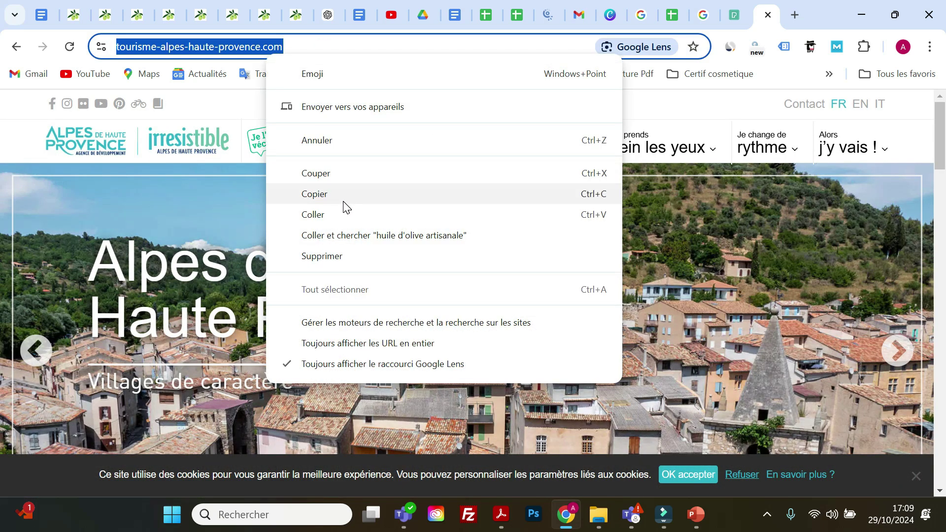
click(343, 206)
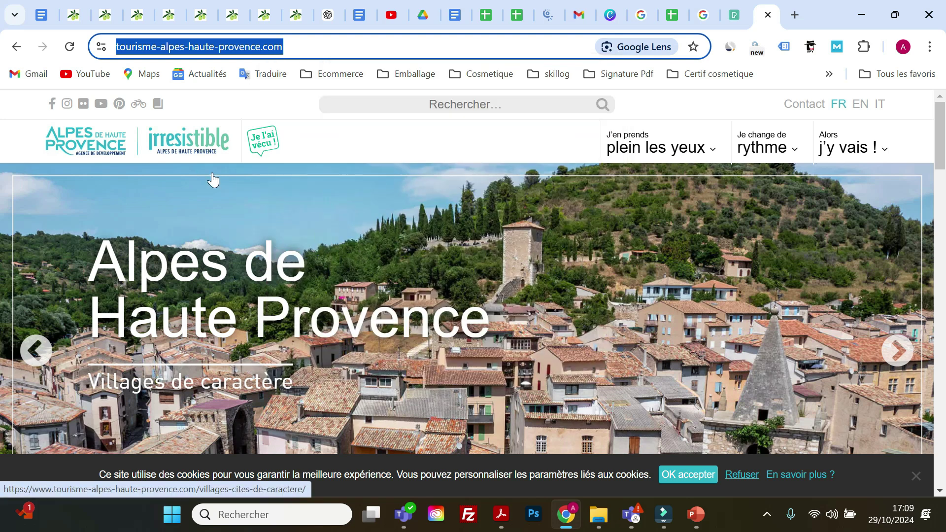
click(76, 23)
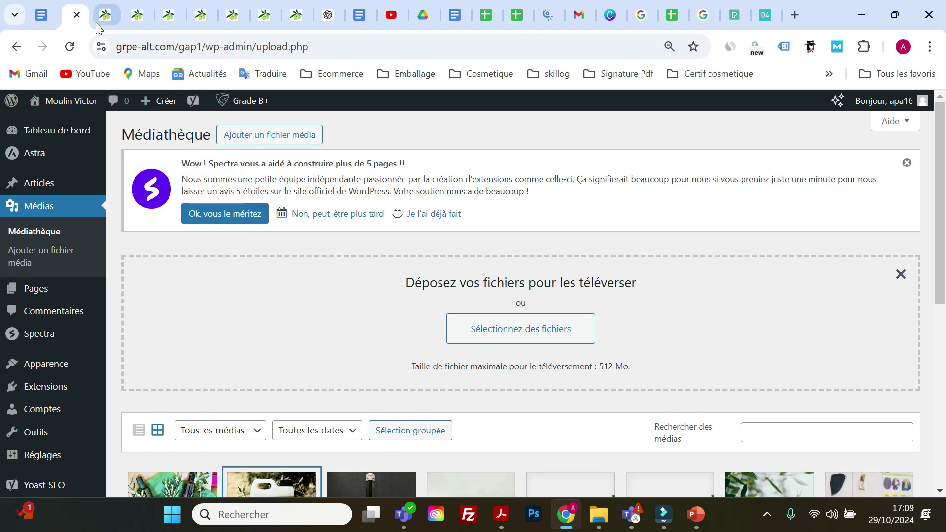
click(97, 22)
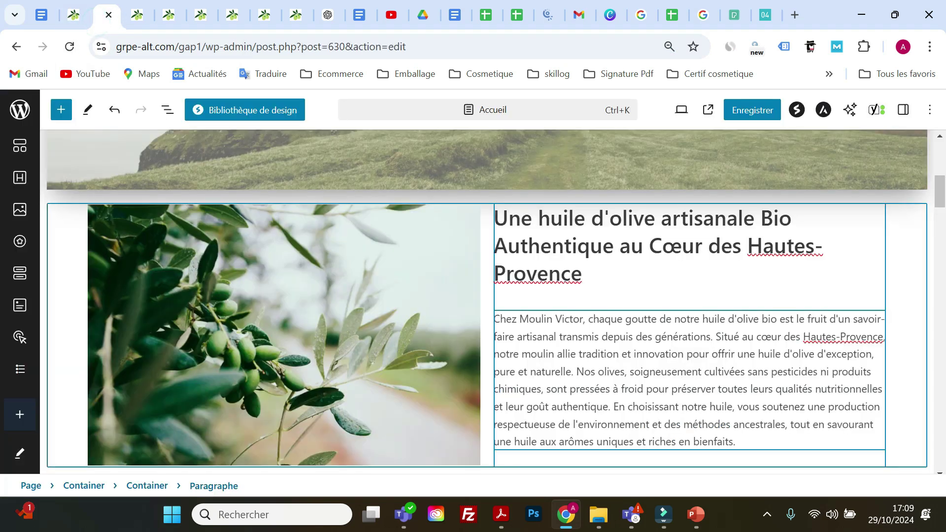
drag(804, 337, 867, 337)
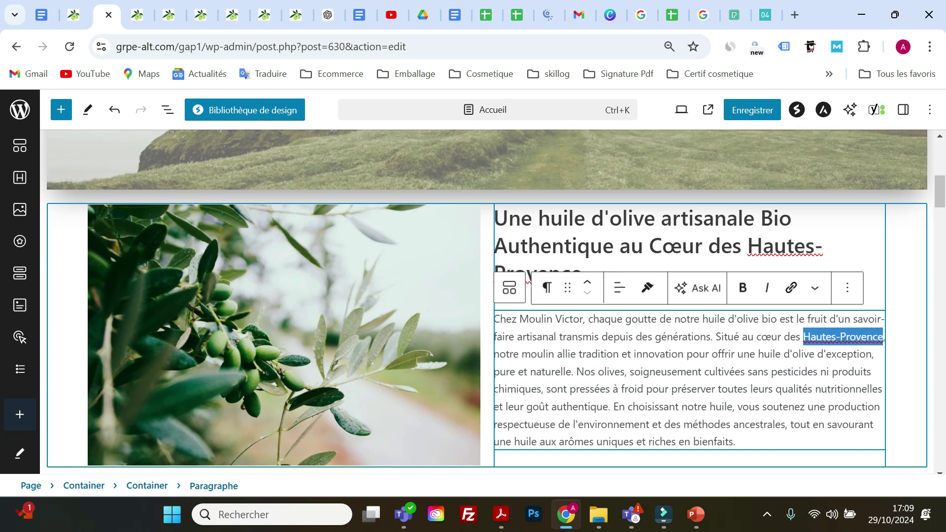
click(796, 296)
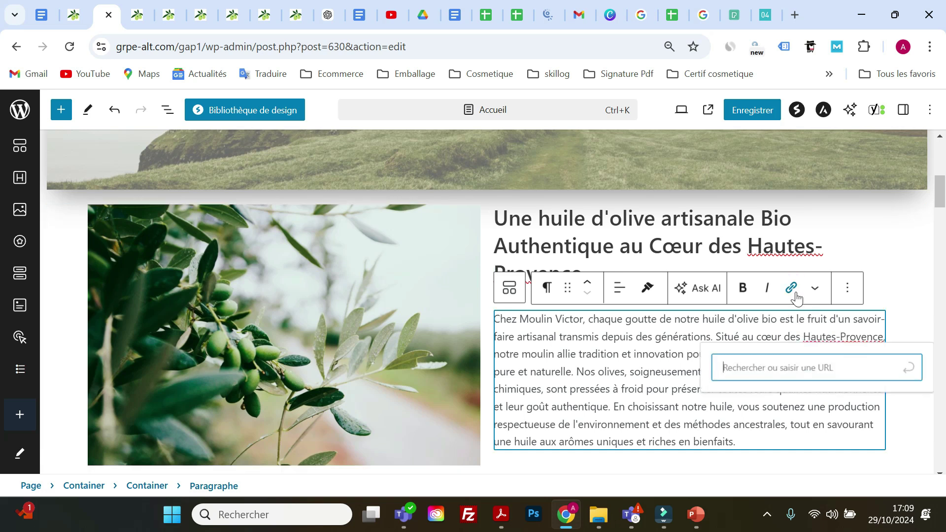
right_click(740, 367)
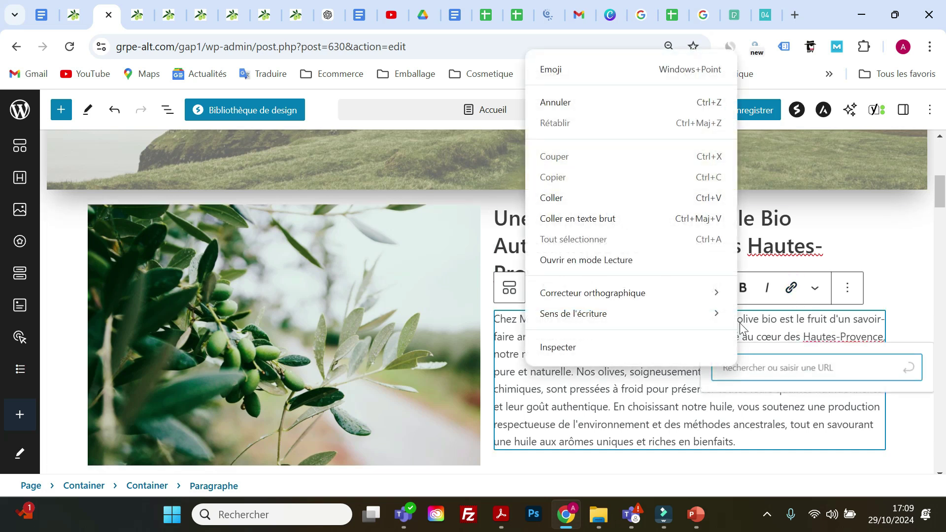
click(597, 200)
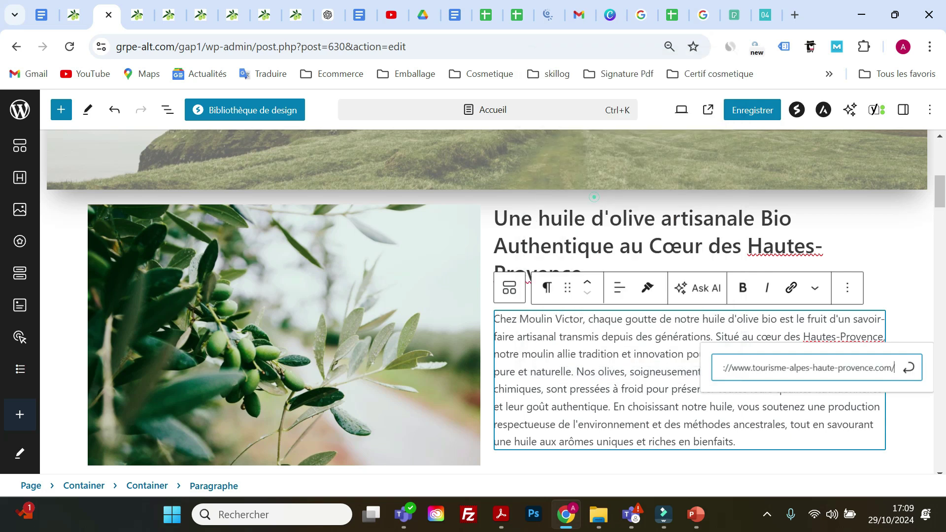
click(908, 373)
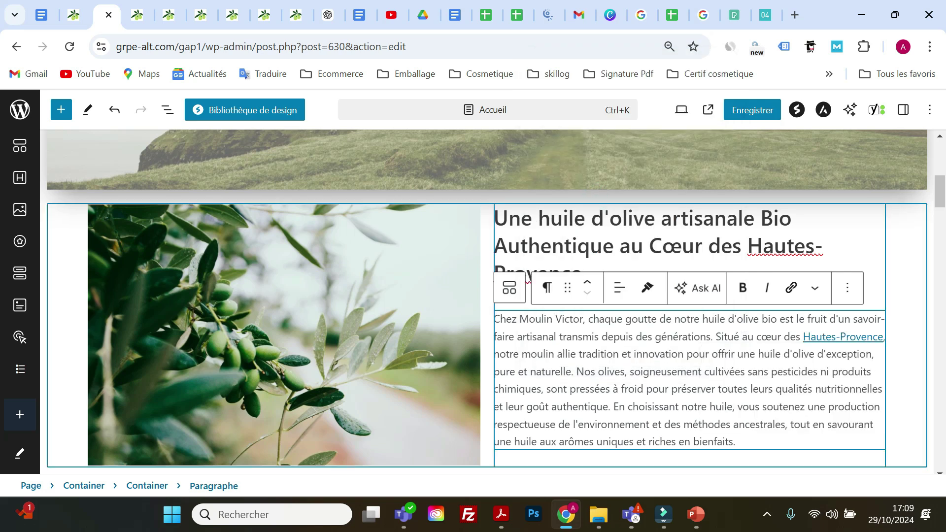
click(744, 110)
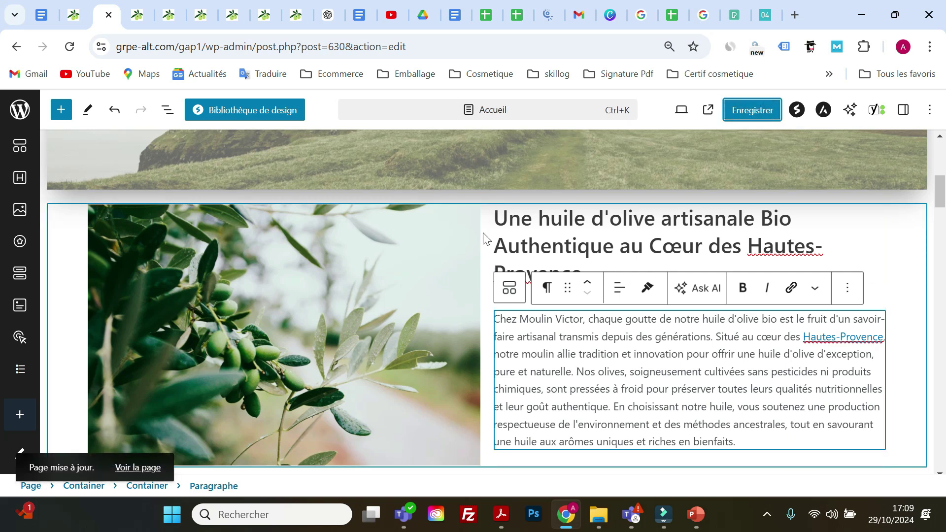
View the published page and test the "Hautes-Provence" link by opening it in a new tab.
click(708, 109)
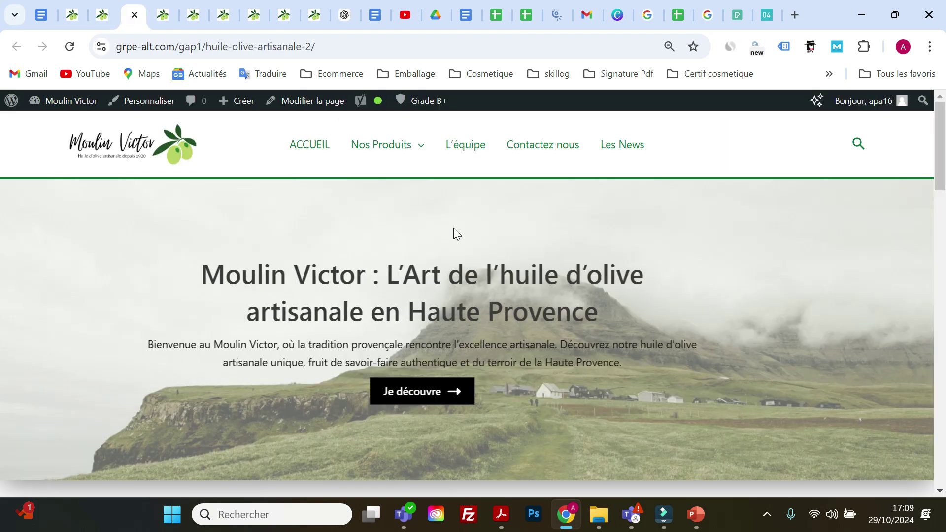
scroll(458, 232, down, 7)
right_click(521, 266)
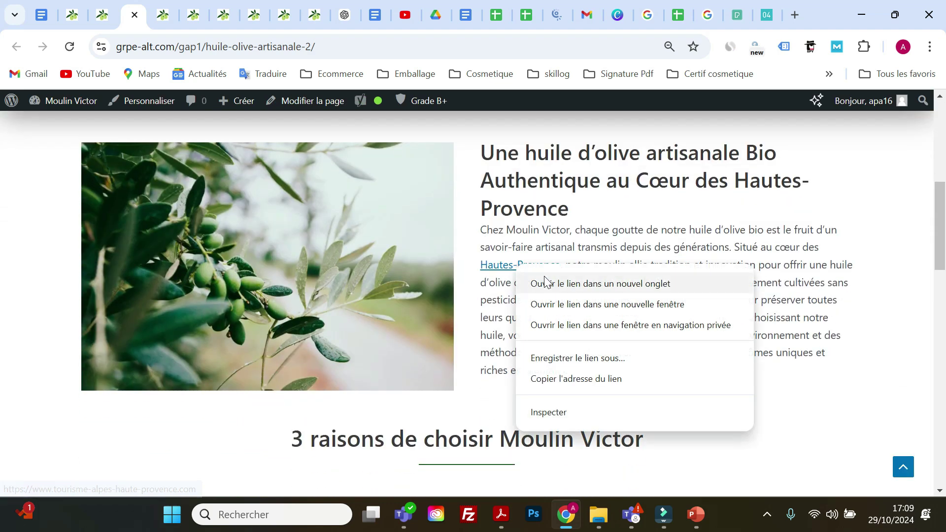
click(547, 282)
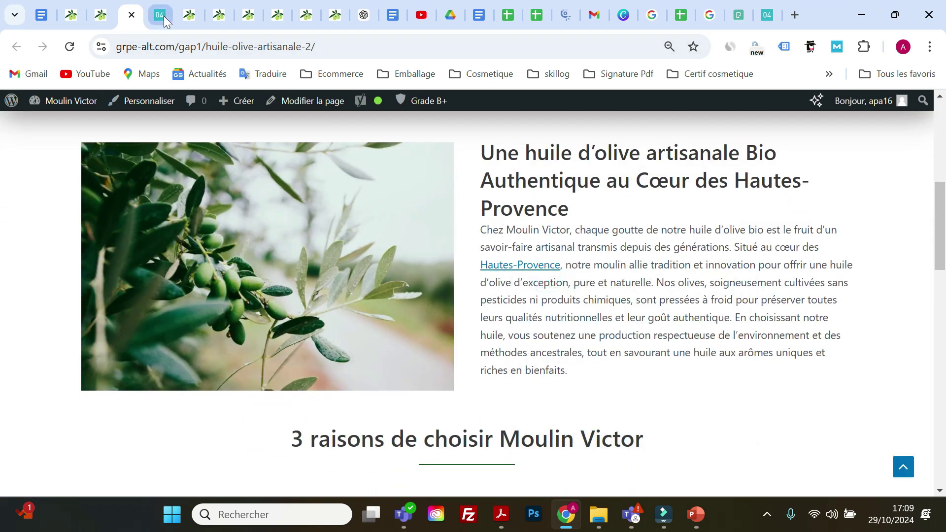
click(164, 16)
scroll(320, 172, down, 3)
scroll(319, 172, up, 3)
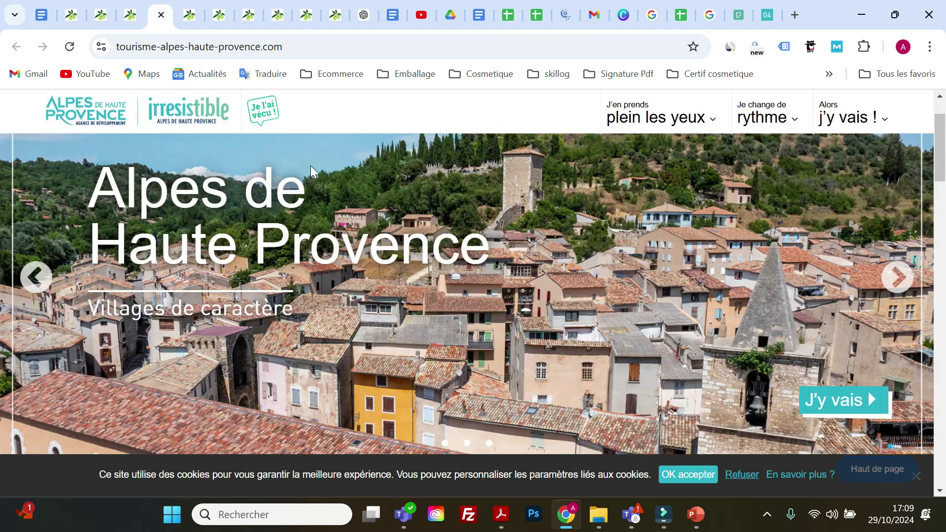
Return to the Accueil page editor and recheck the external and internal link items in the SEO analysis.
click(131, 28)
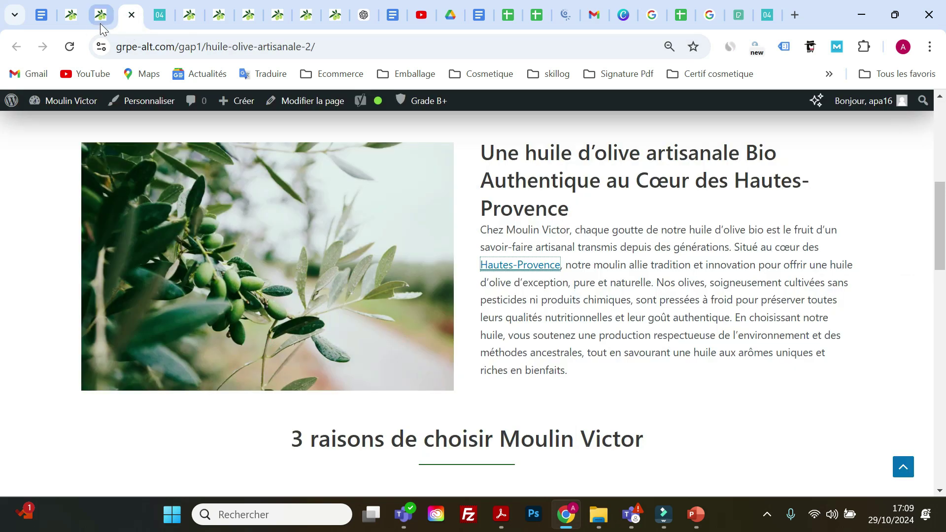
click(100, 25)
click(153, 19)
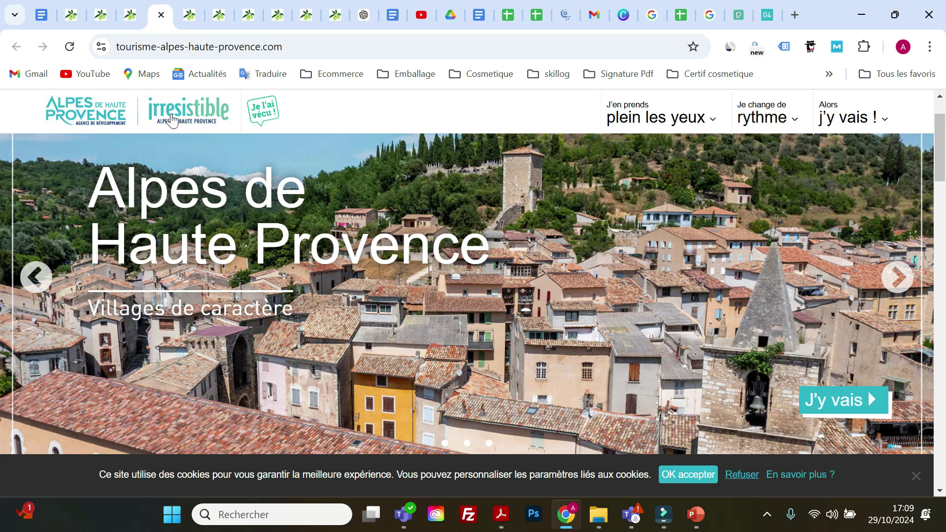
click(105, 22)
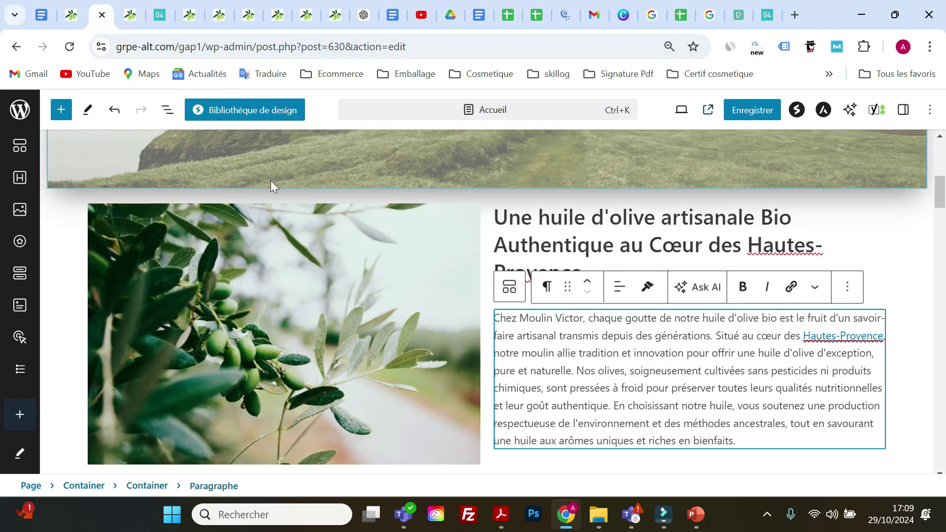
scroll(270, 180, down, 15)
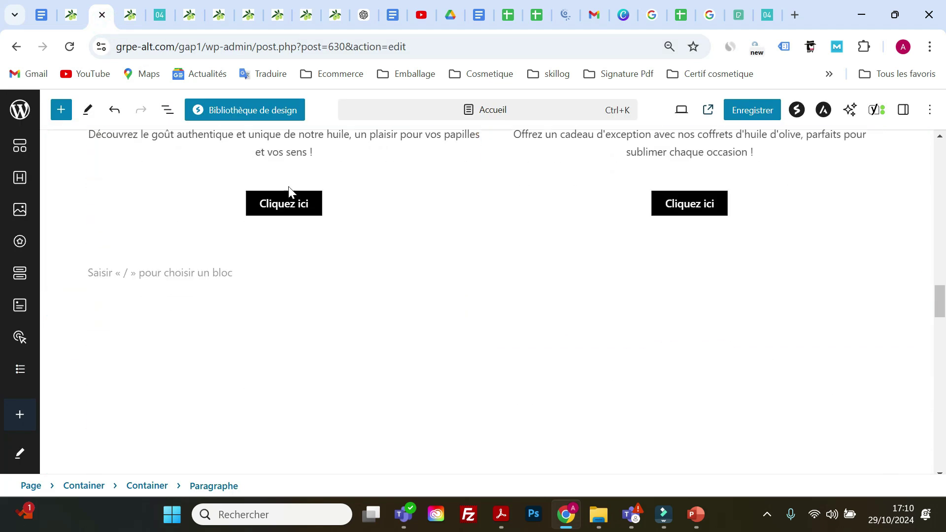
scroll(296, 198, down, 10)
scroll(333, 220, down, 10)
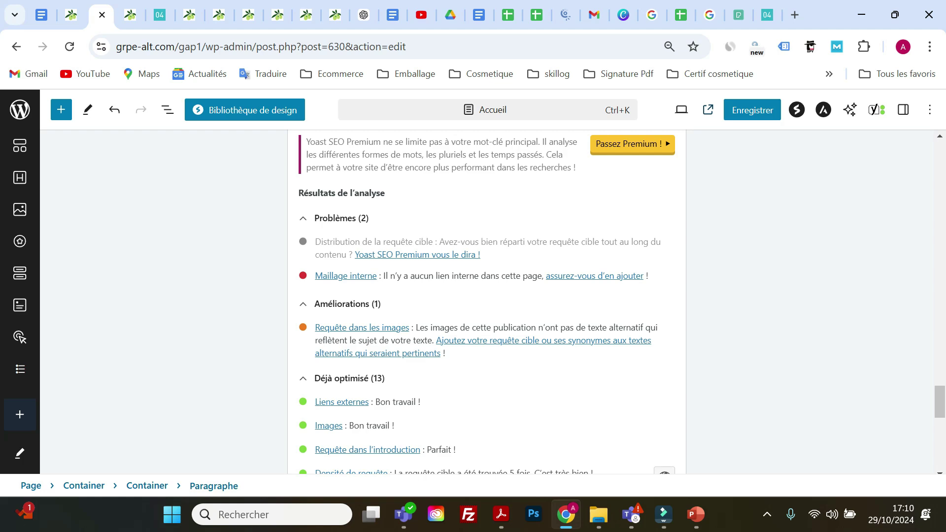
From the published homepage's navigation, open the L'équipe page in a new tab as a candidate for an internal link.
scroll(424, 250, up, 20)
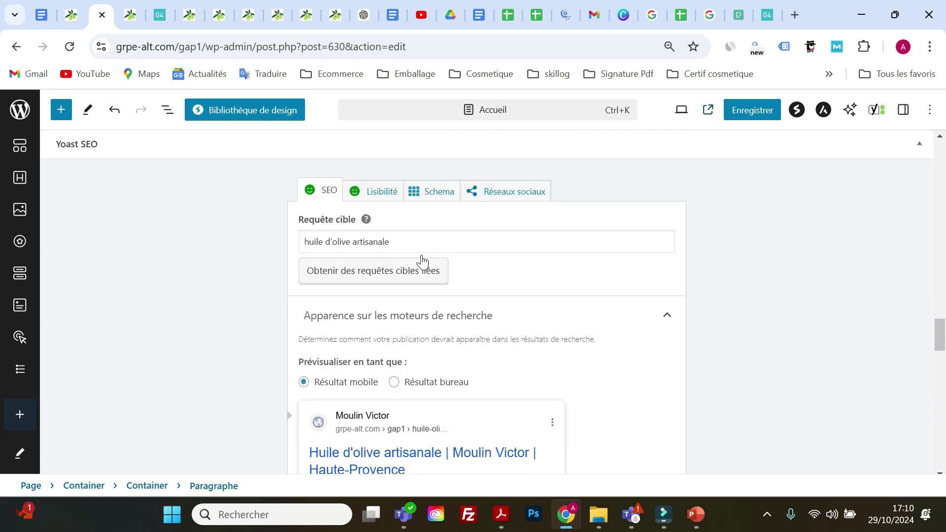
scroll(424, 246, up, 10)
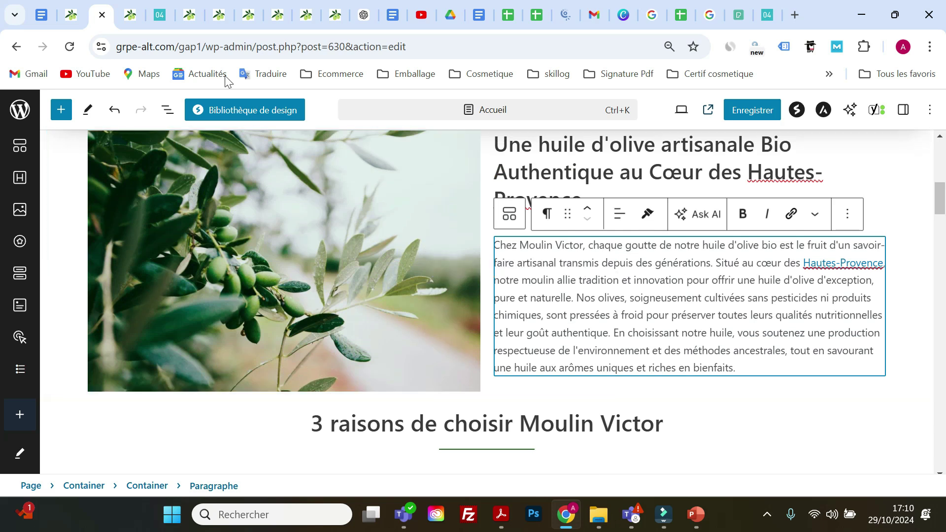
scroll(415, 288, up, 1)
scroll(415, 288, up, 5)
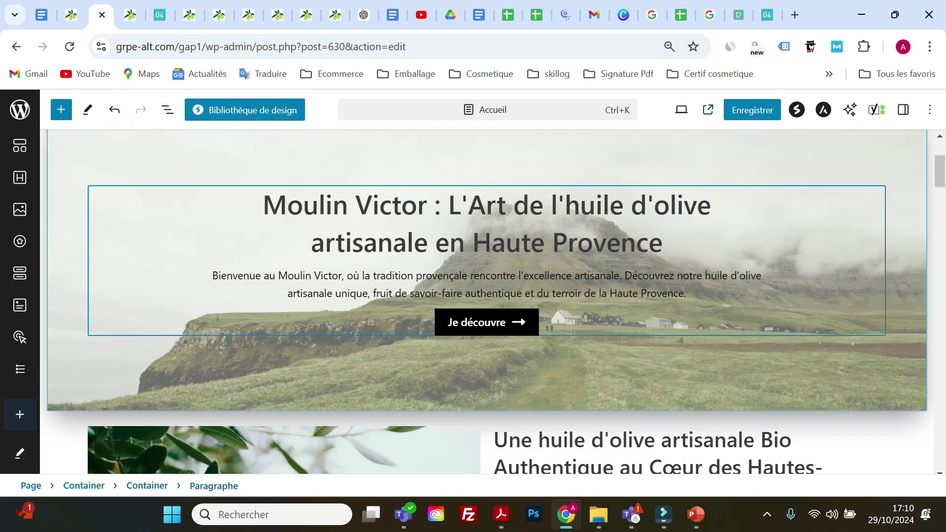
scroll(426, 284, up, 2)
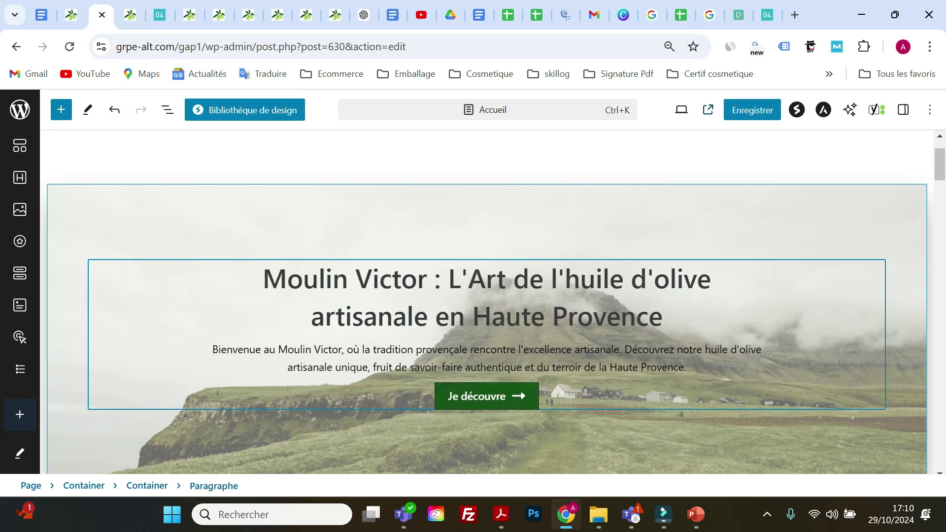
click(127, 22)
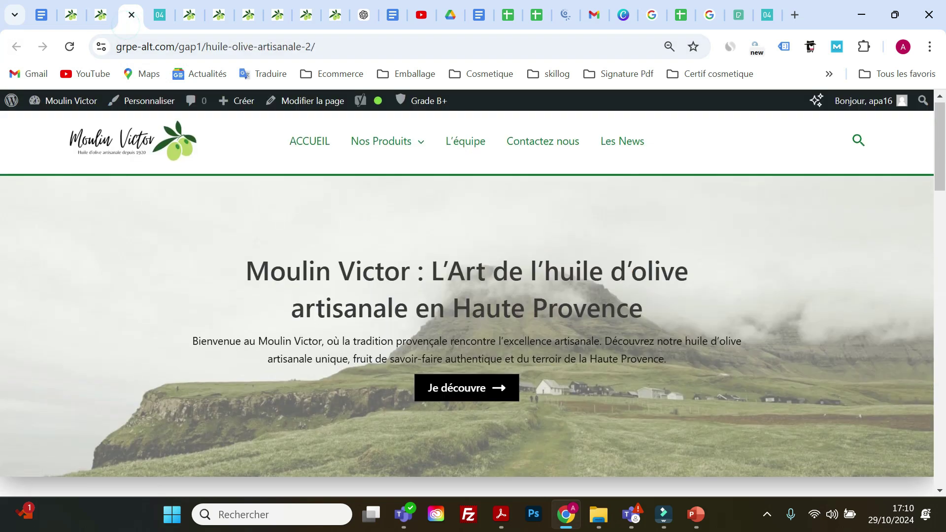
right_click(467, 151)
click(493, 163)
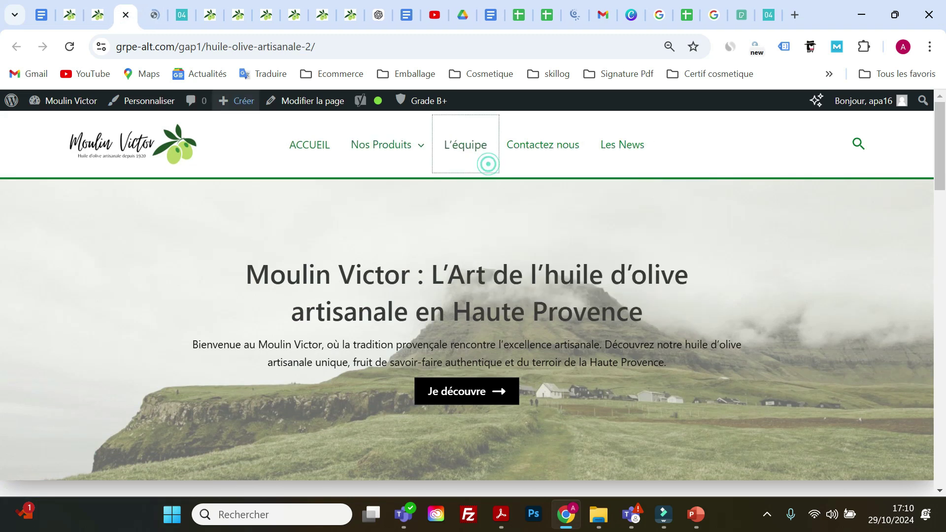
Copy the address of the L'équipe page opened in its own tab.
click(150, 22)
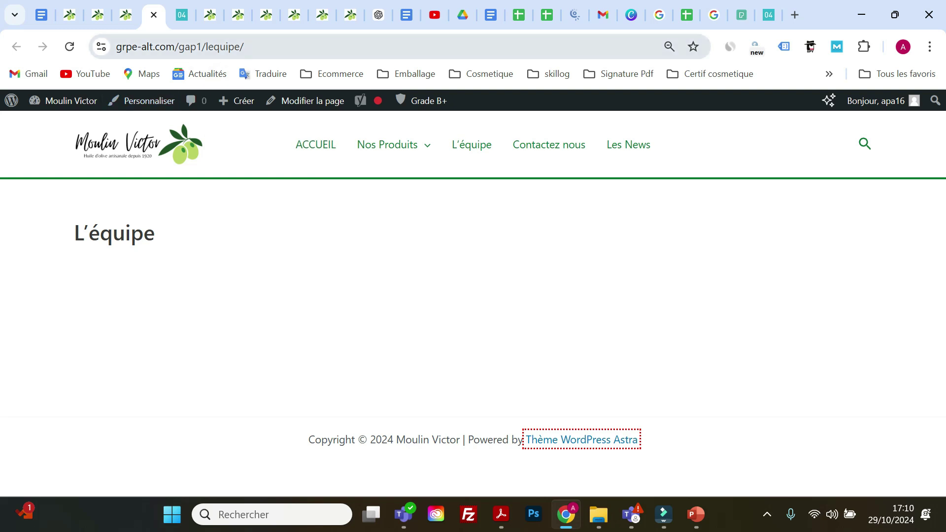
click(287, 46)
right_click(185, 49)
key(ctrl+c)
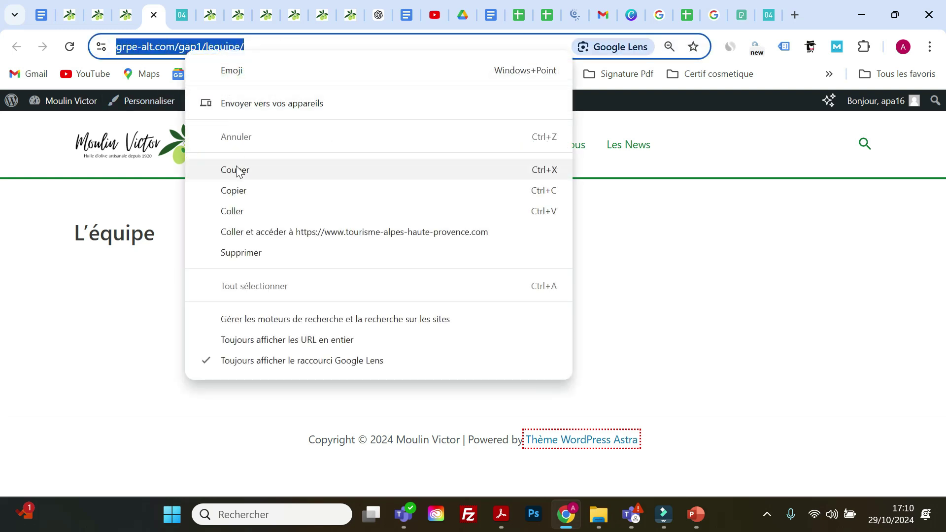
click(241, 191)
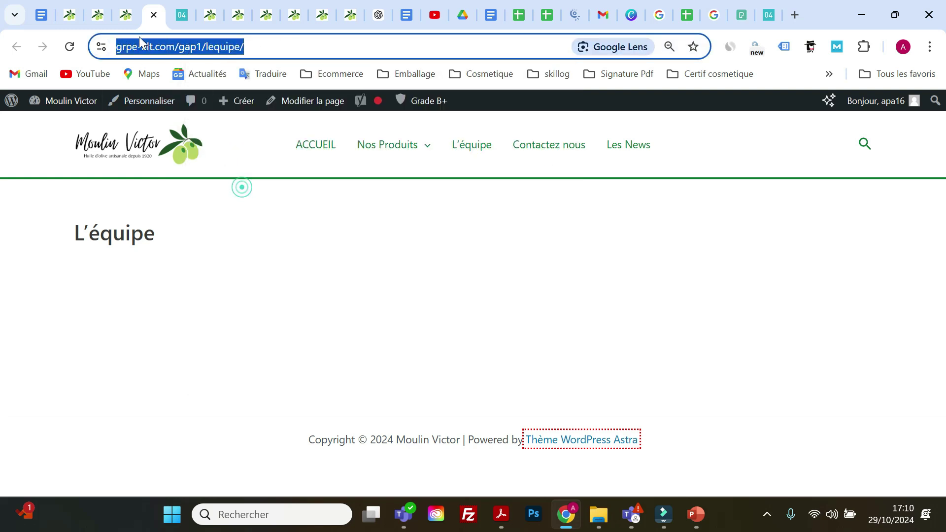
In the Accueil page editor, link the hero's "Je découvre" button to the copied grpe-alt.com/gap1/lequipe/ address and save the page.
click(98, 23)
scroll(351, 211, down, 1)
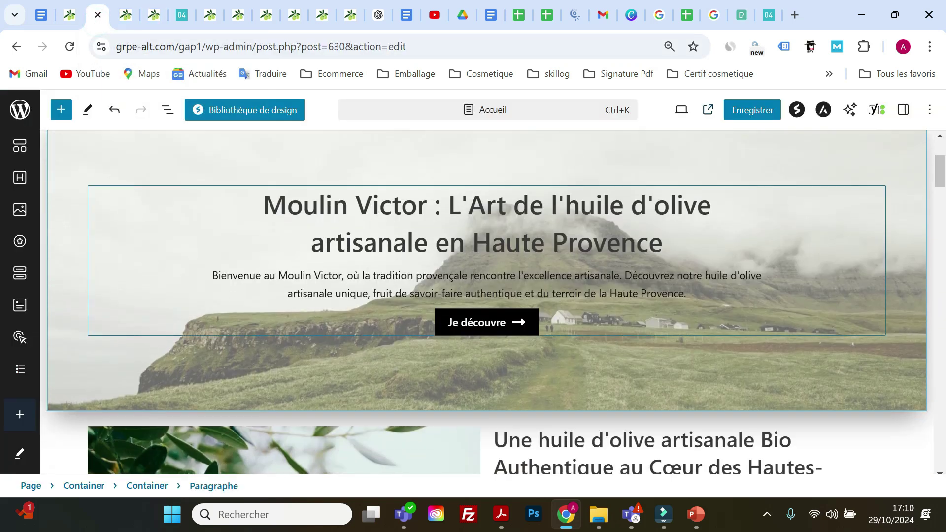
click(475, 327)
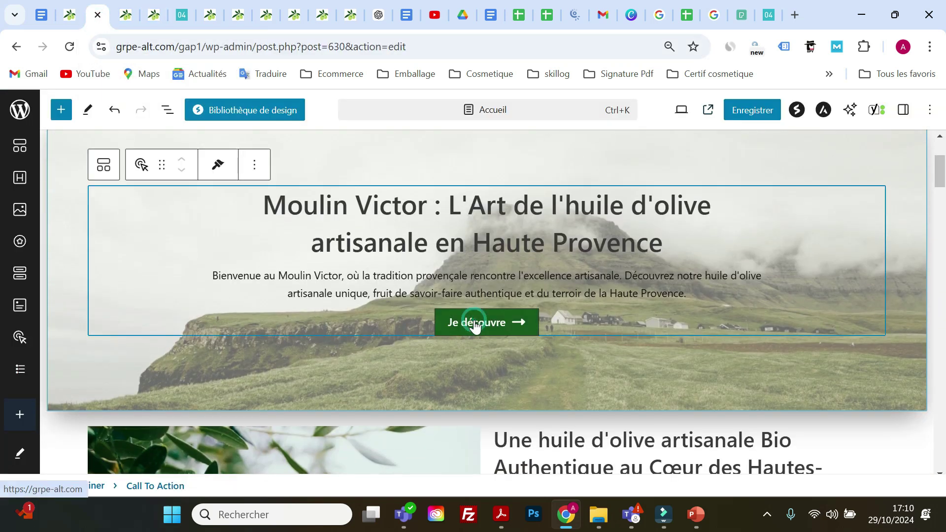
click(896, 117)
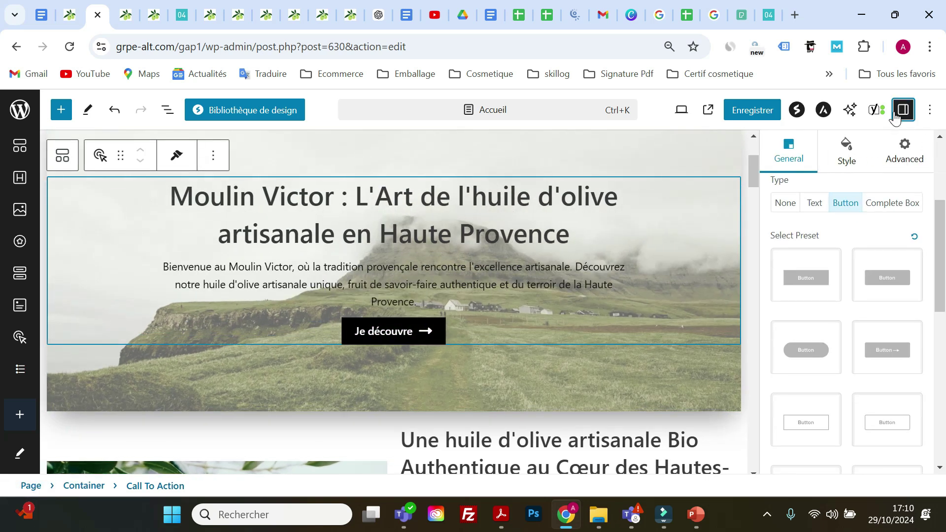
scroll(806, 266, up, 3)
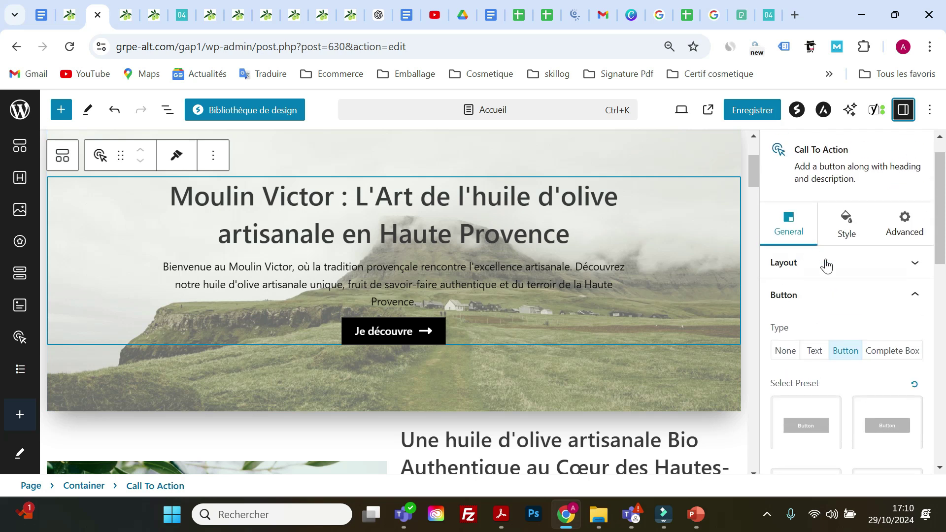
click(819, 295)
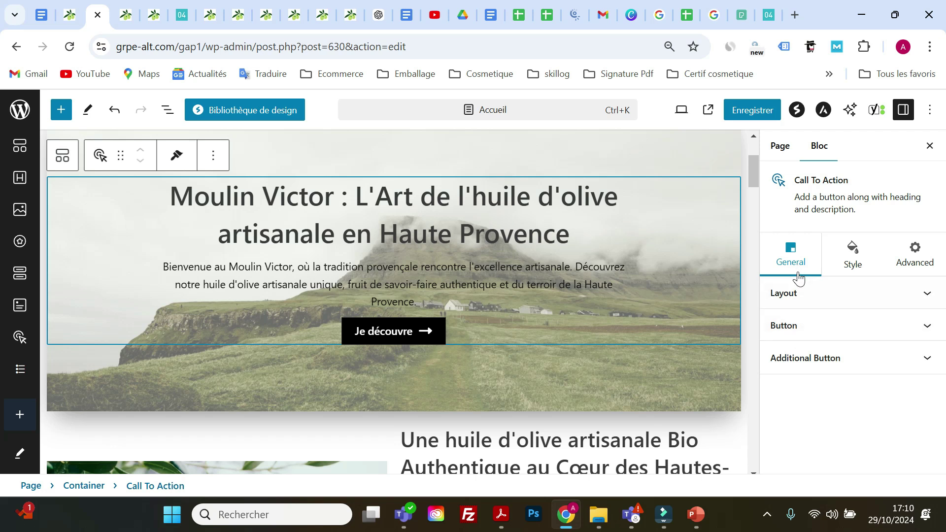
click(803, 324)
scroll(804, 317, down, 3)
scroll(806, 313, down, 2)
click(805, 309)
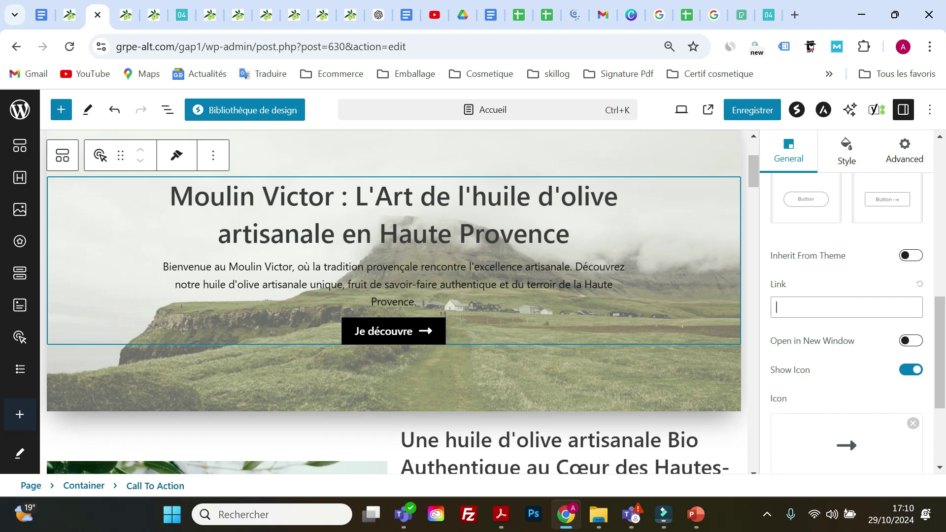
right_click(803, 310)
click(648, 149)
click(753, 110)
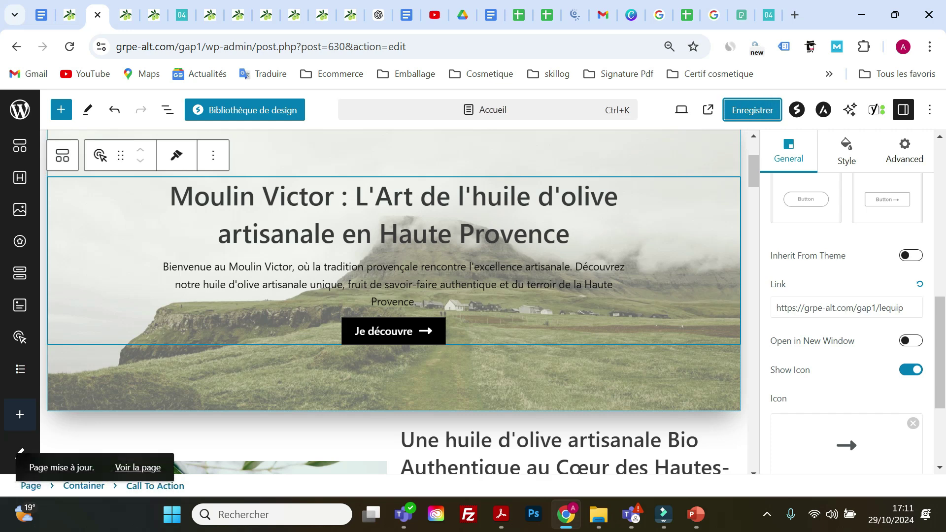
Open the Huile d'olive page from the published homepage's navigation in a new tab and copy its address.
scroll(477, 300, down, 15)
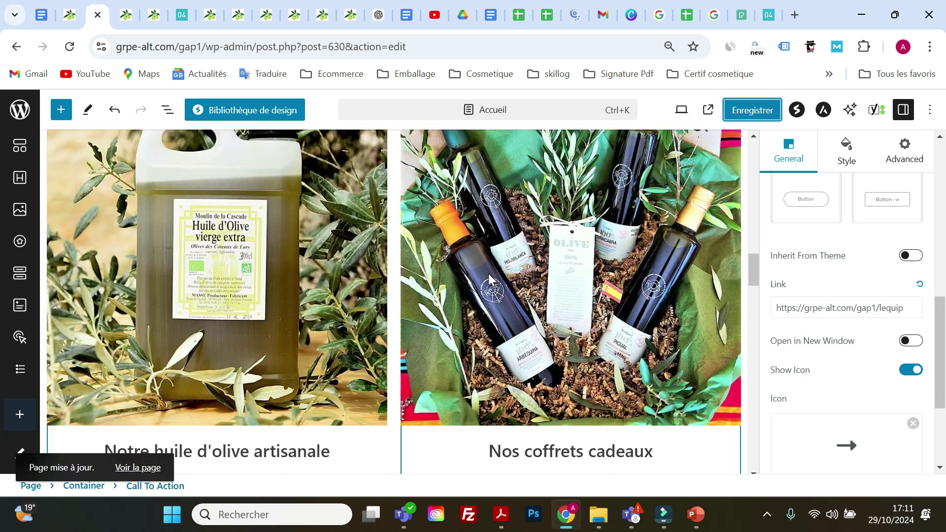
scroll(489, 277, down, 5)
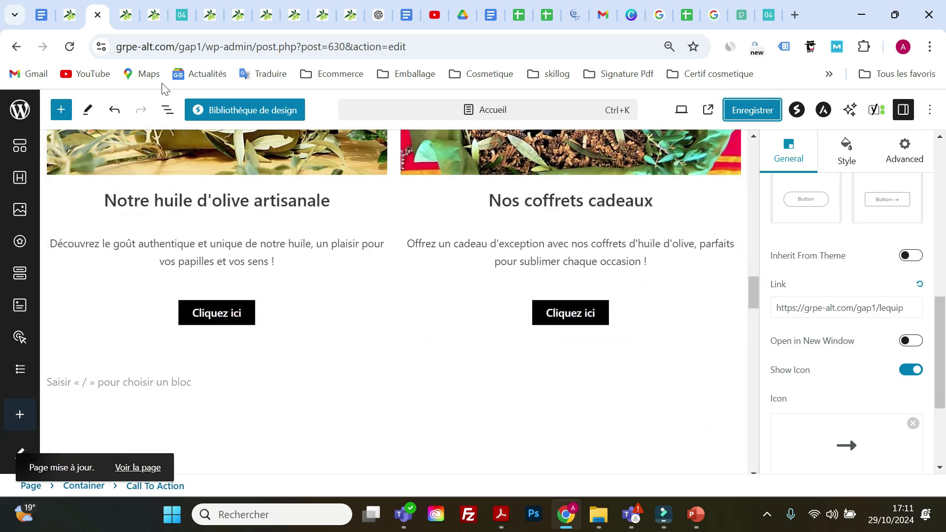
click(117, 22)
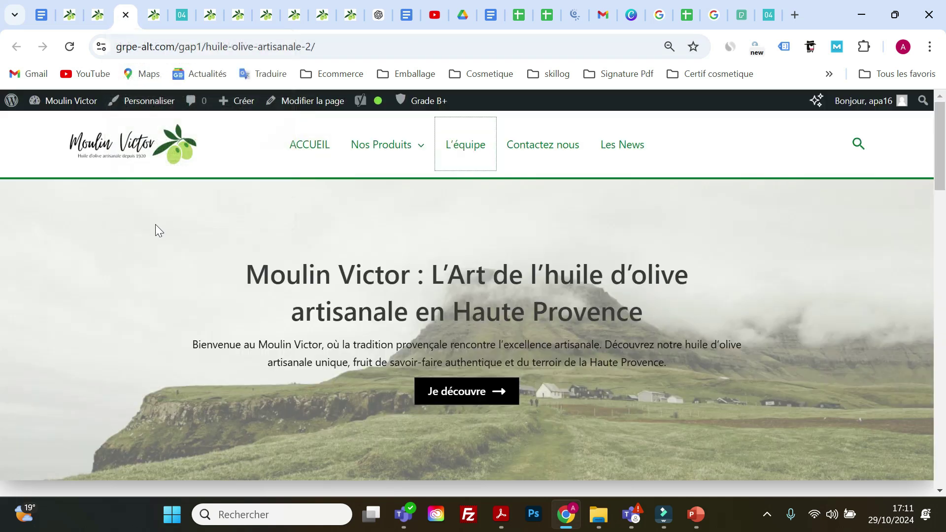
mouse_move(387, 151)
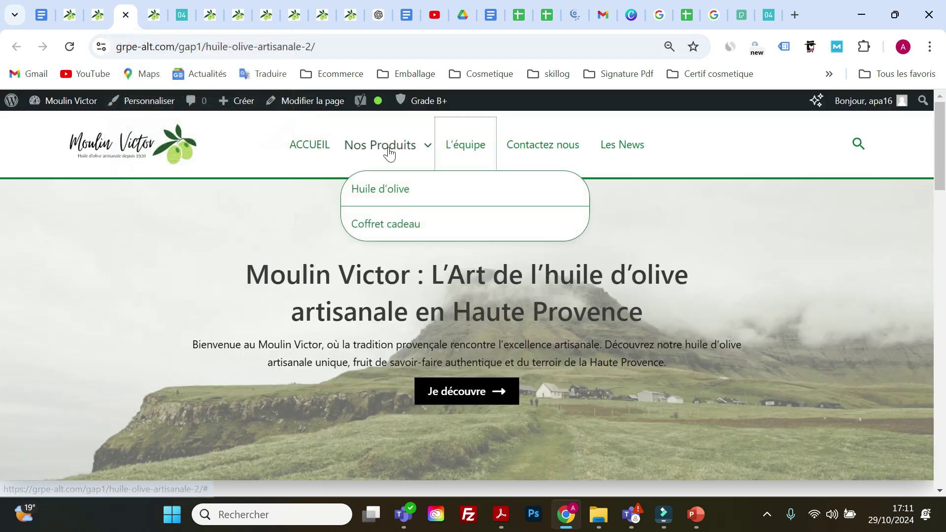
right_click(389, 192)
click(397, 207)
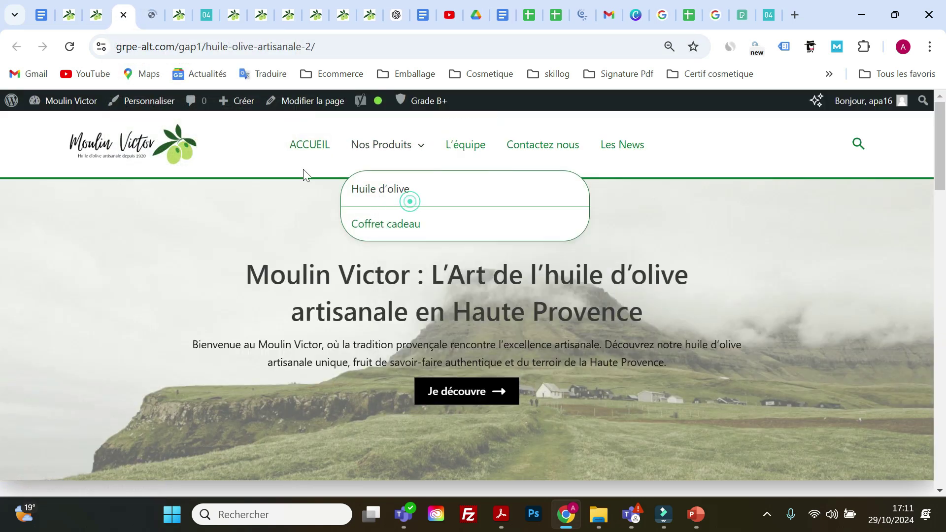
click(151, 15)
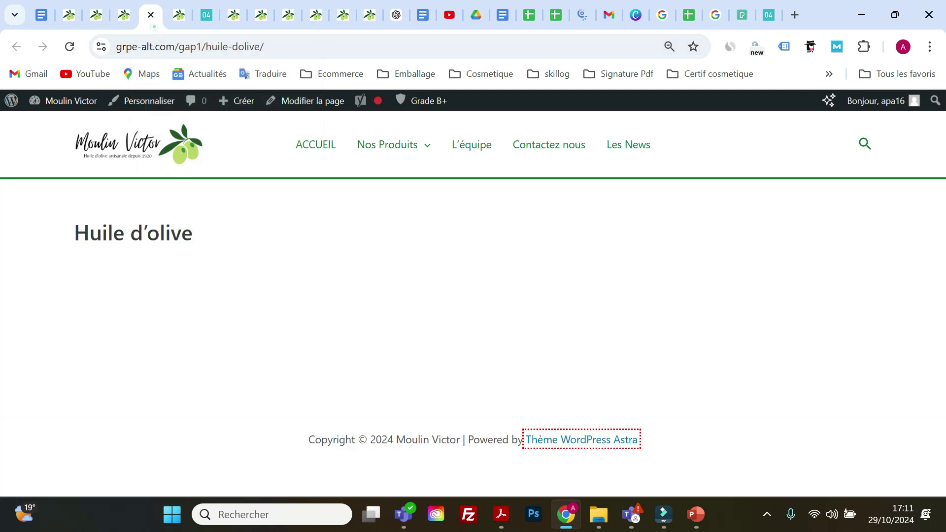
click(266, 46)
triple_click(269, 47)
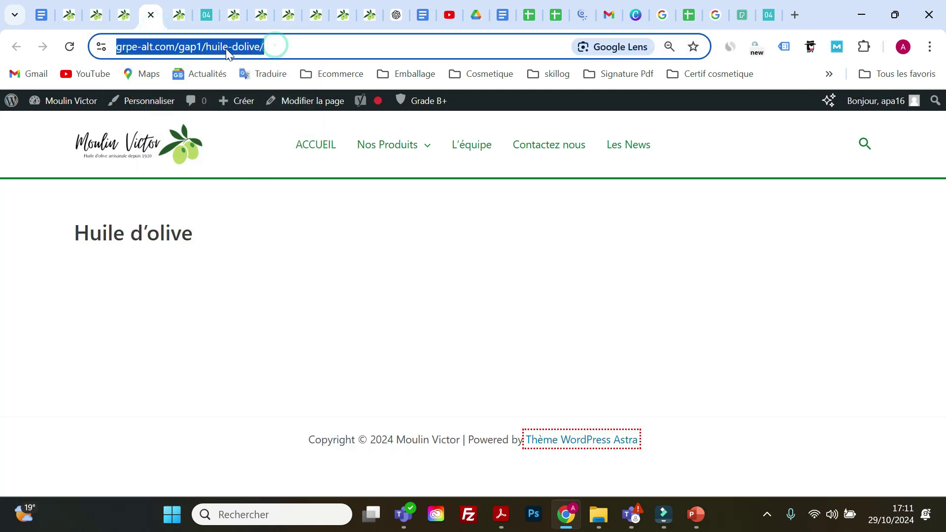
right_click(226, 55)
click(289, 187)
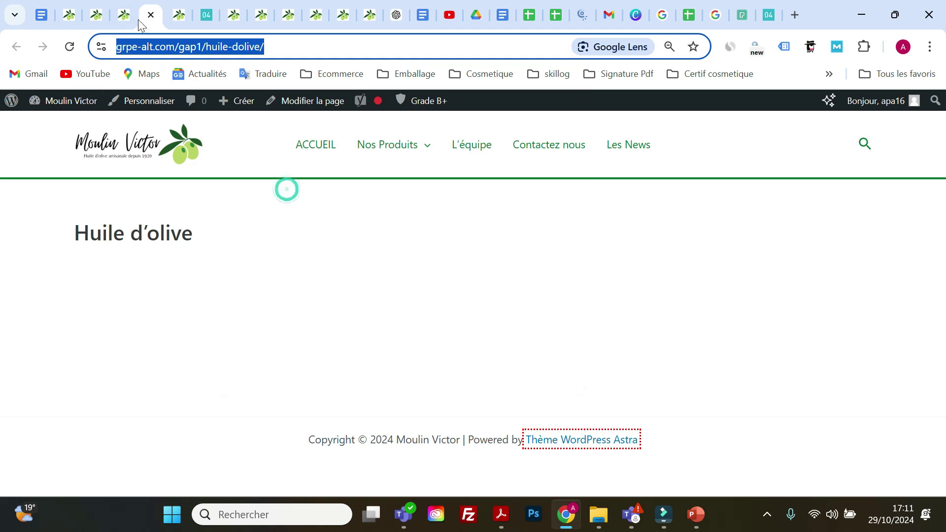
Link the "Cliquez ici" button under "Notre huile d'olive artisanale" to the copied grpe-alt.com/gap1/huile-dolive/ address and save the Accueil page.
click(124, 18)
click(102, 19)
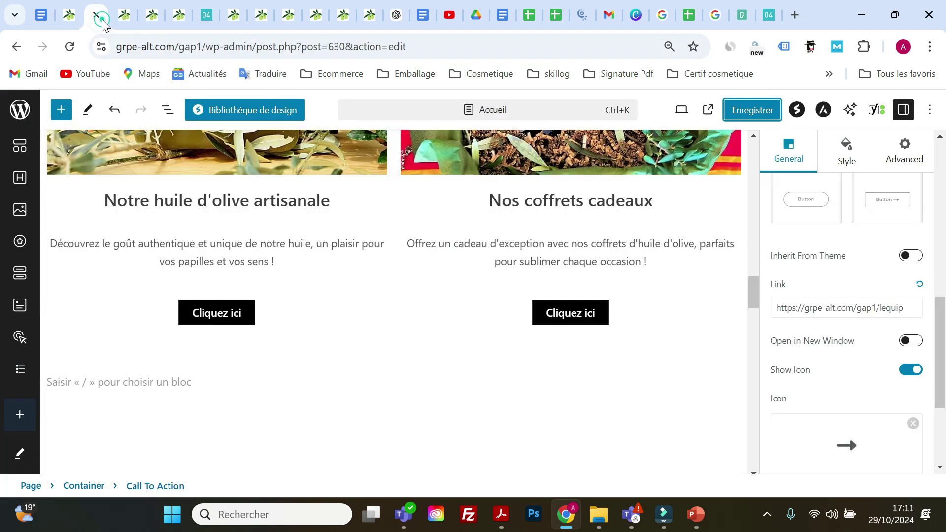
click(205, 315)
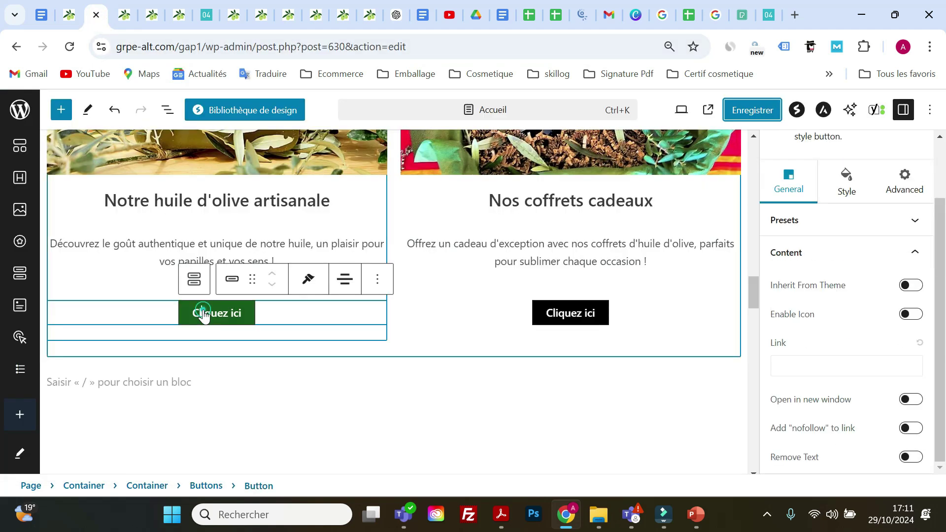
click(813, 253)
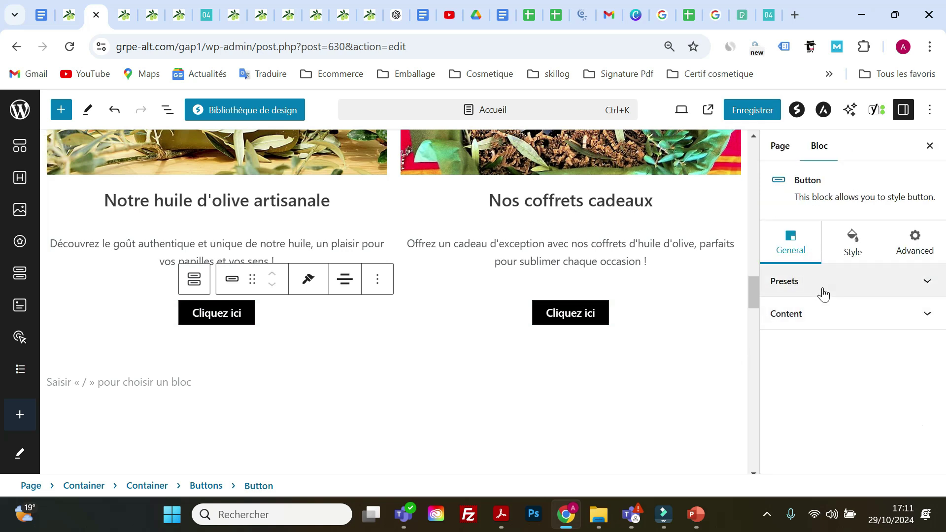
click(811, 316)
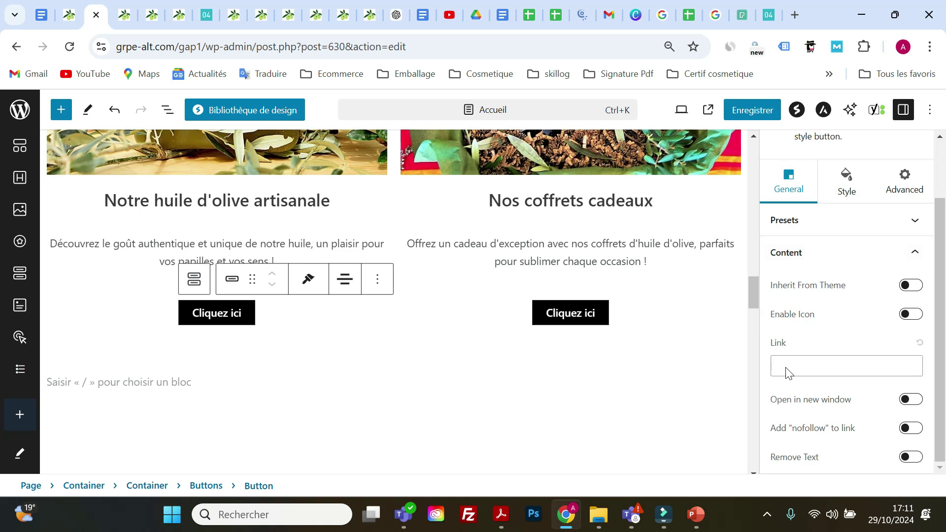
right_click(787, 373)
click(611, 198)
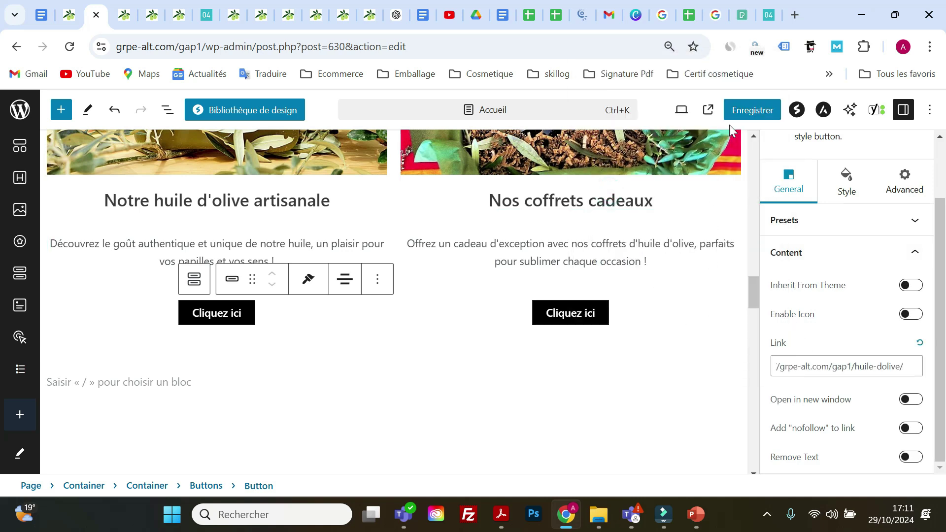
click(735, 108)
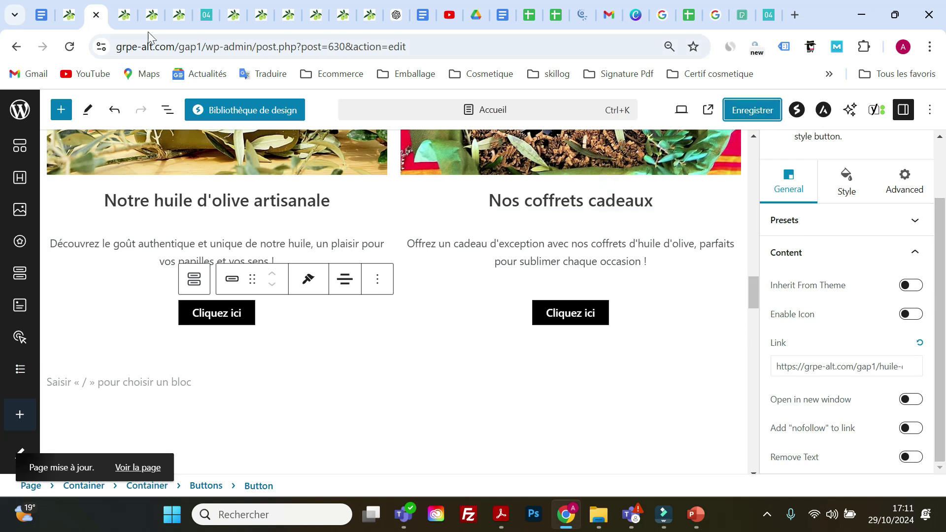
Open the Coffret cadeau page from the published homepage's navigation in a new tab and copy its address.
click(125, 16)
mouse_move(384, 148)
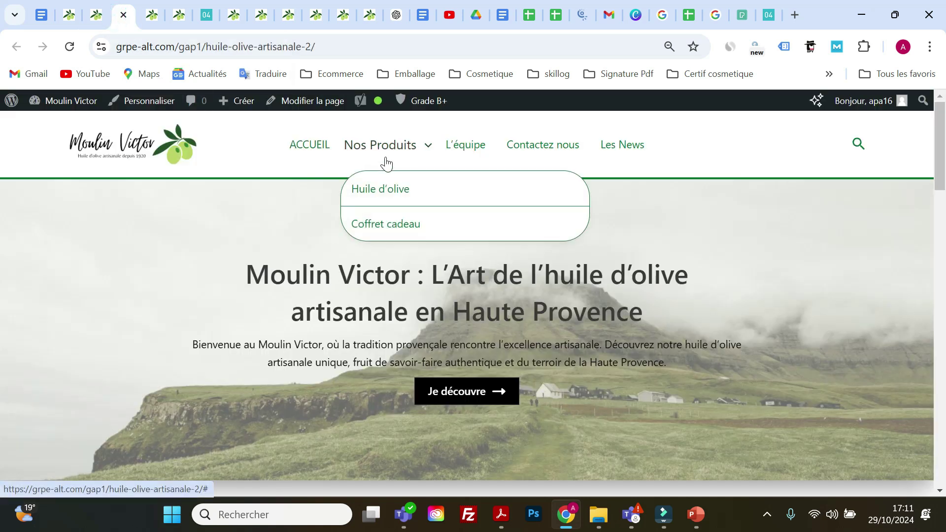
right_click(392, 230)
click(421, 245)
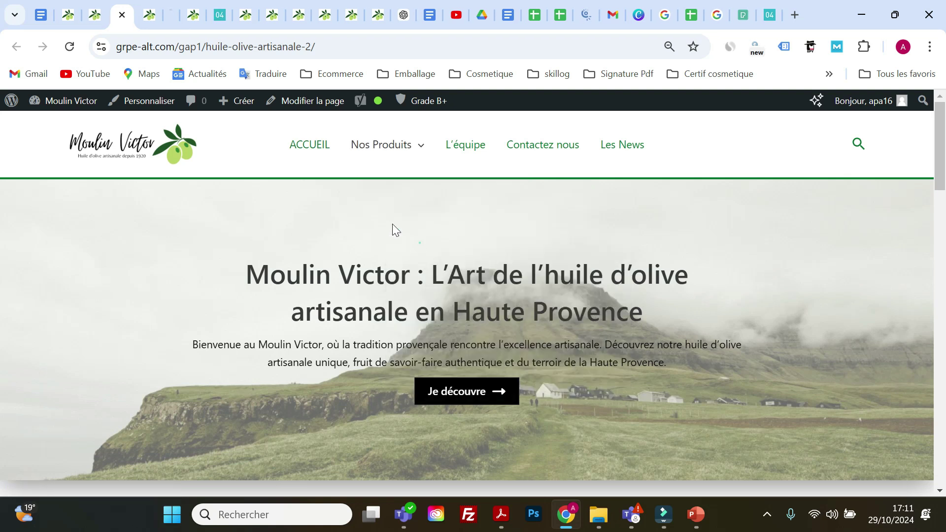
click(174, 15)
click(308, 57)
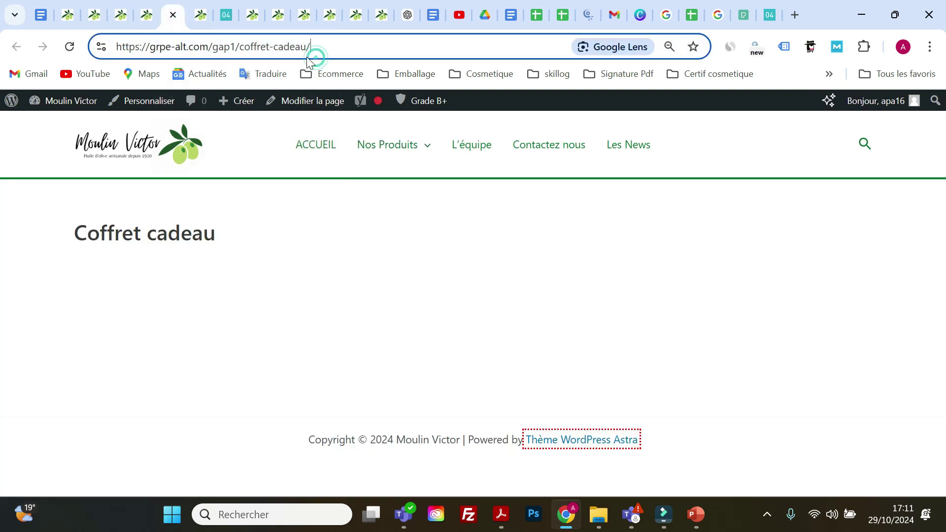
drag(335, 54, 114, 53)
right_click(165, 53)
click(232, 187)
In the Accueil page editor, link the "Cliquez ici" button under "Nos coffrets cadeaux" to the copied grpe-alt.com/gap1/coffret-cadeau/ address.
click(70, 23)
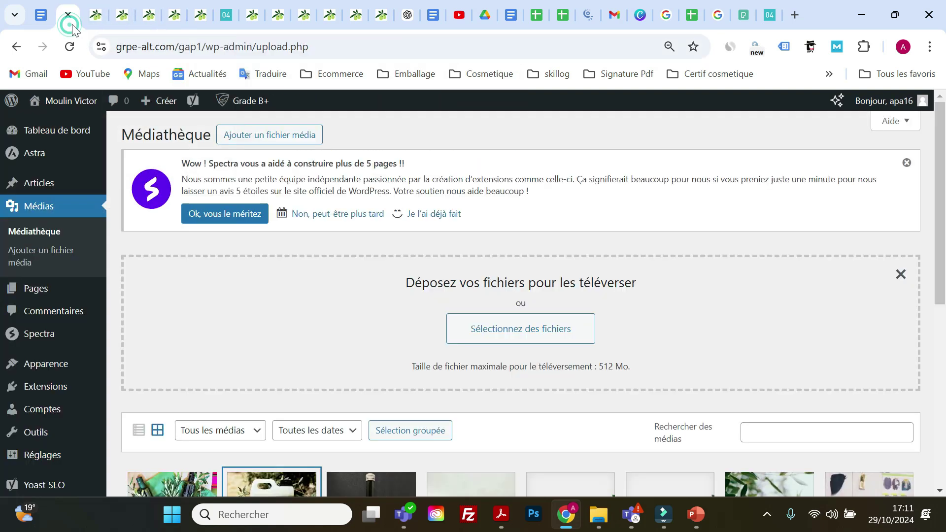
click(94, 16)
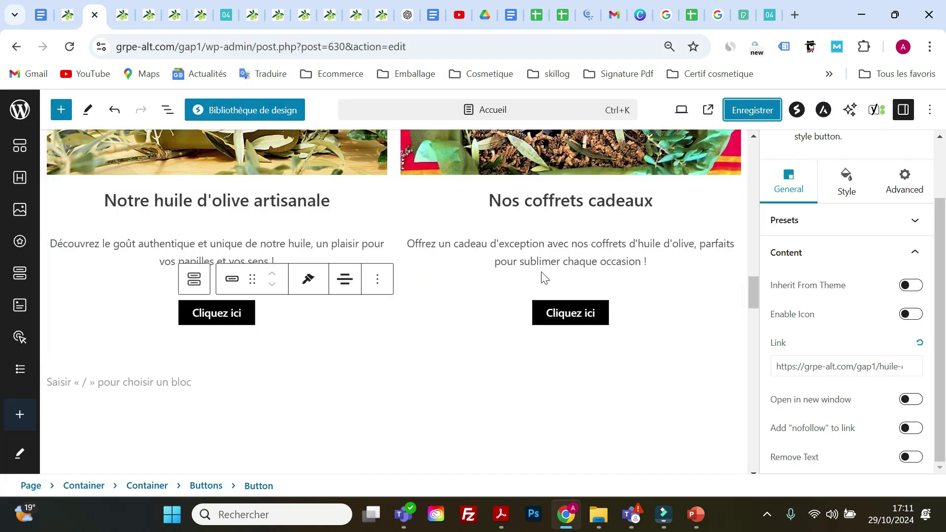
click(553, 316)
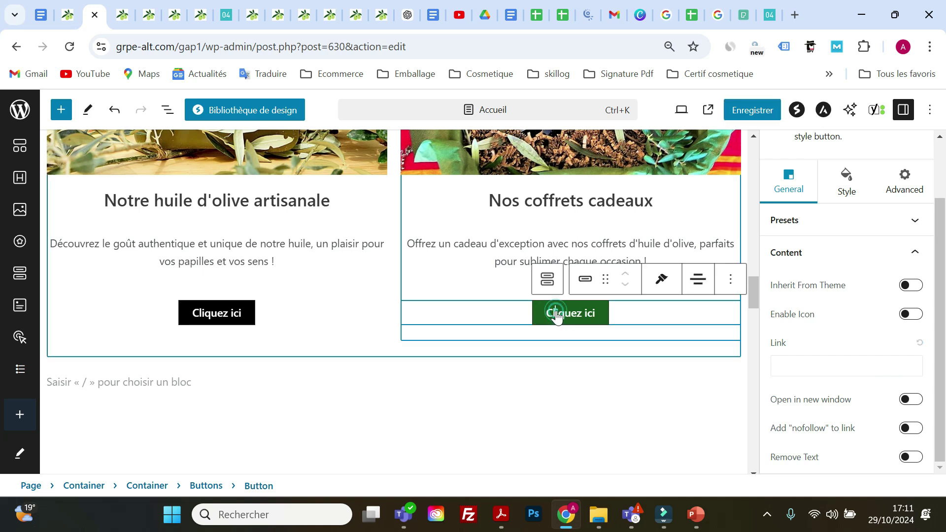
click(784, 256)
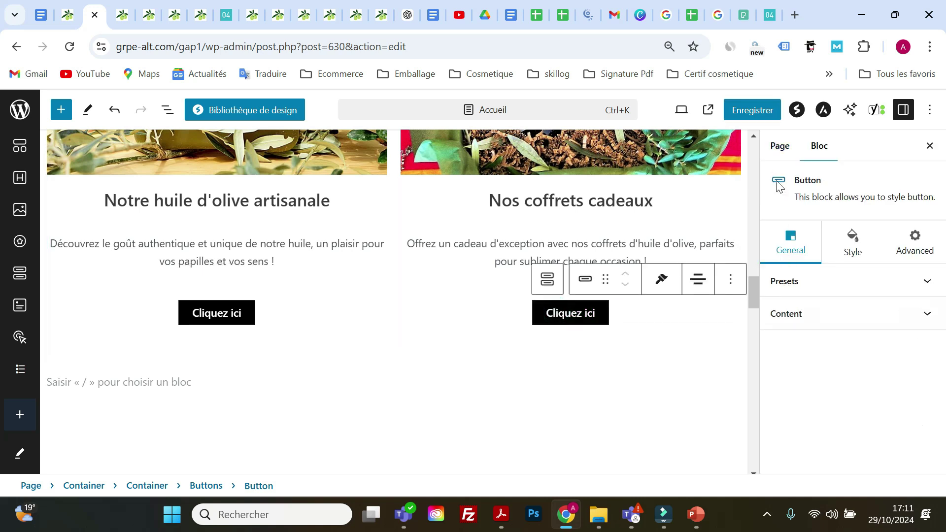
click(816, 318)
click(809, 365)
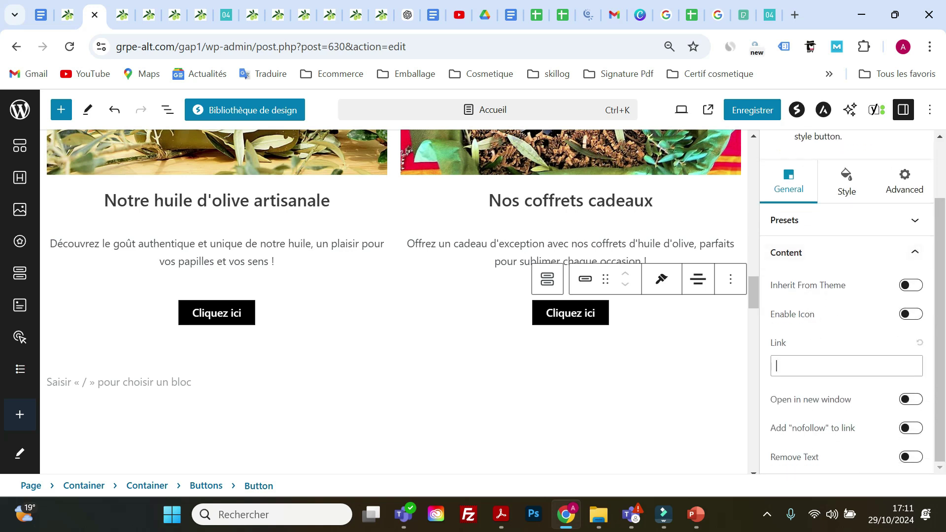
right_click(809, 366)
click(649, 192)
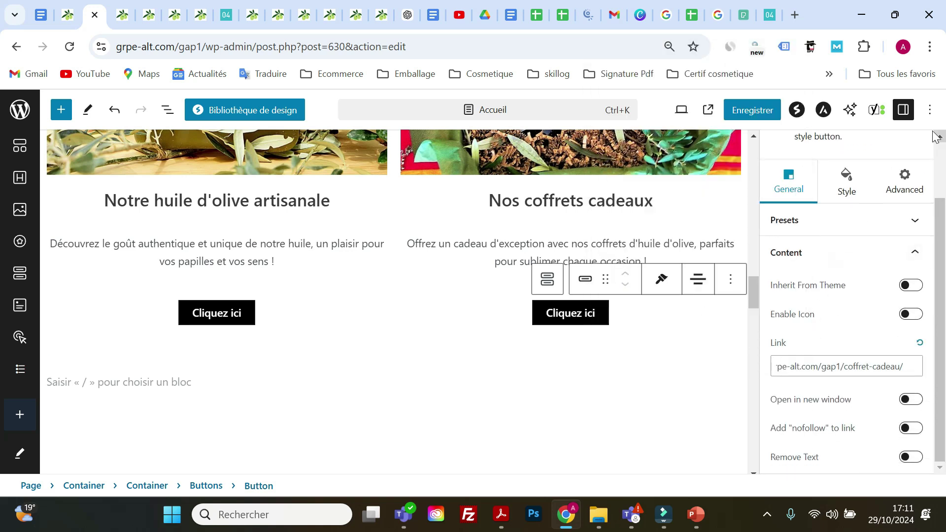
click(904, 109)
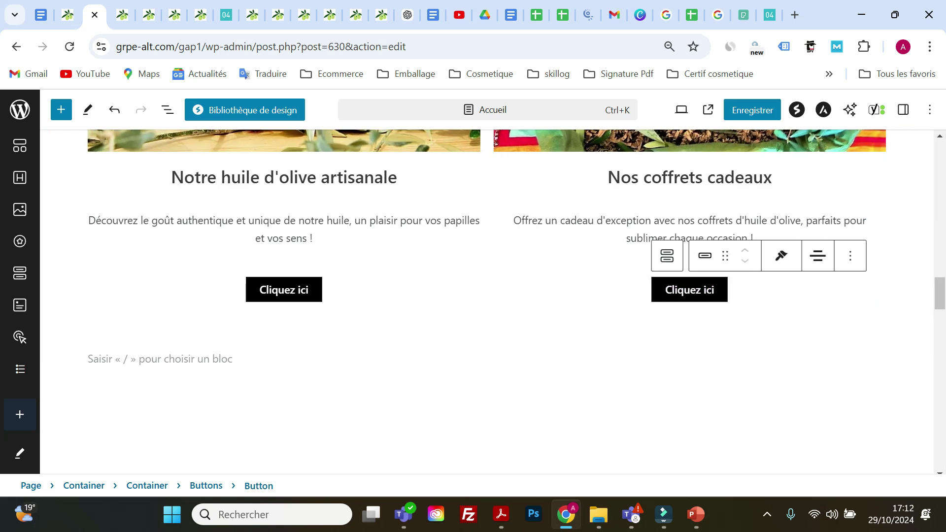
click(903, 109)
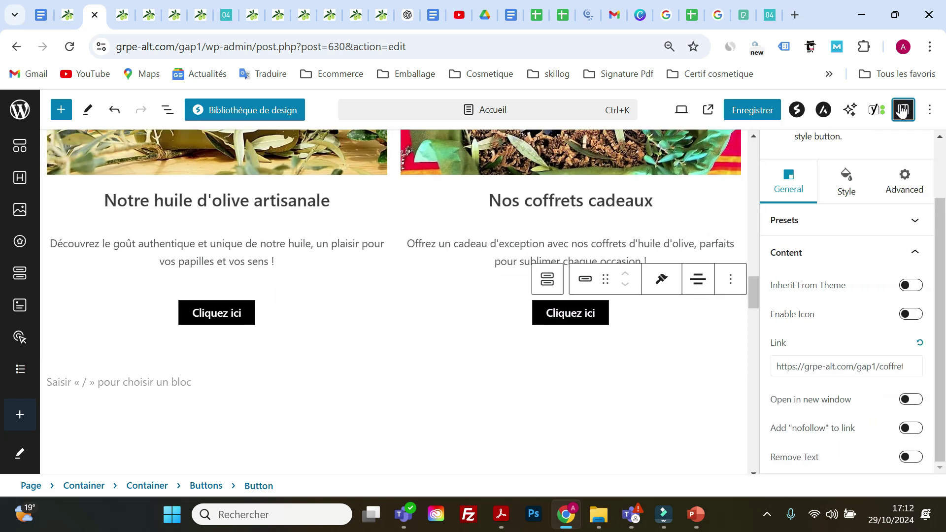
Check the coffret-cadeau address linked to the "Cliquez ici" button under "Nos coffrets cadeaux" and save the Accueil page.
scroll(875, 280, up, 2)
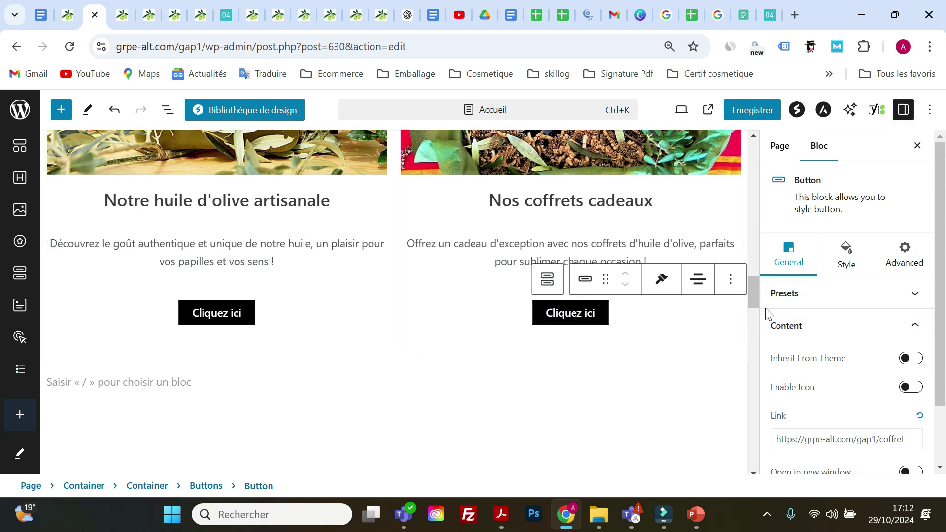
scroll(823, 313, down, 2)
triple_click(868, 371)
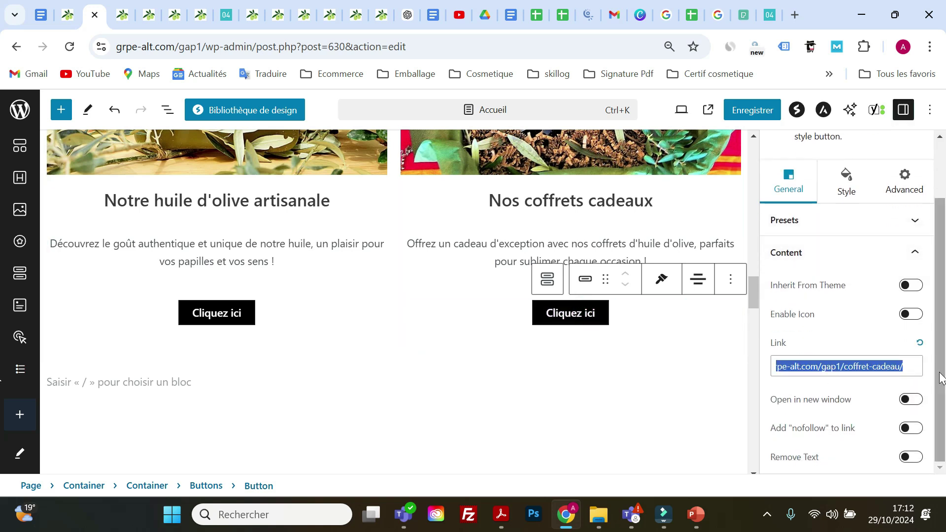
right_click(868, 370)
click(591, 105)
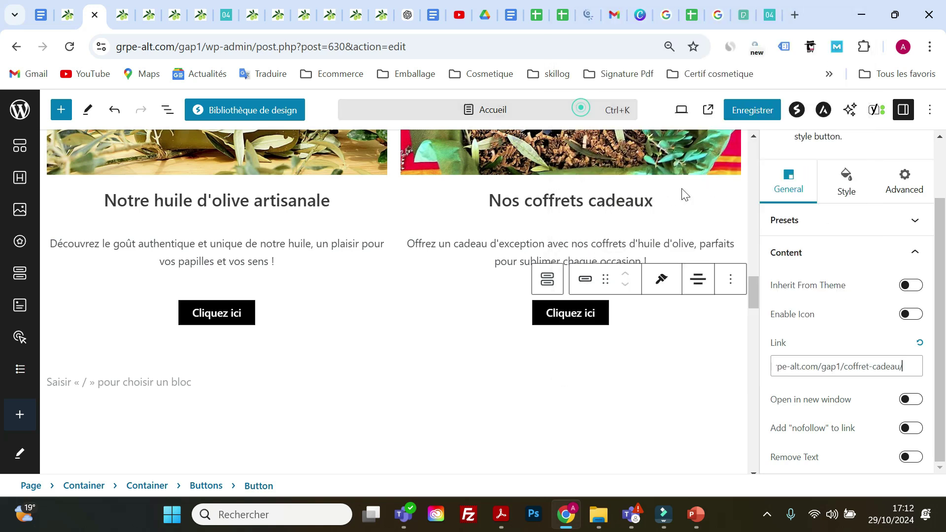
click(744, 110)
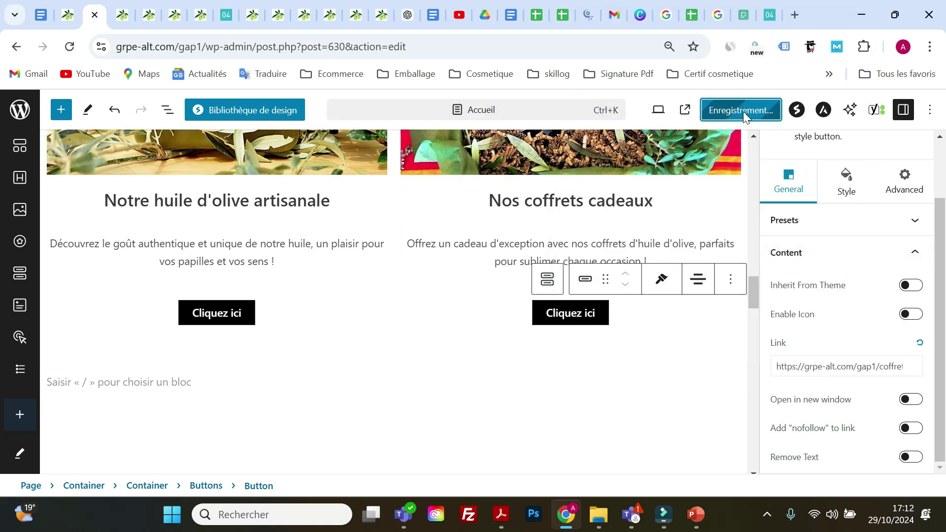
Reload the published homepage and test its button links, opening the "Je découvre" link in a new tab.
click(117, 20)
click(69, 47)
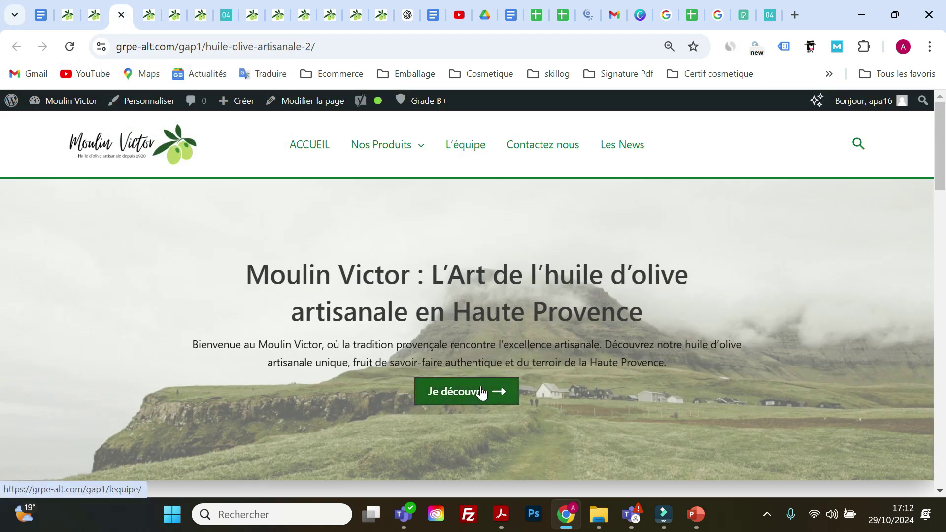
right_click(481, 393)
click(538, 240)
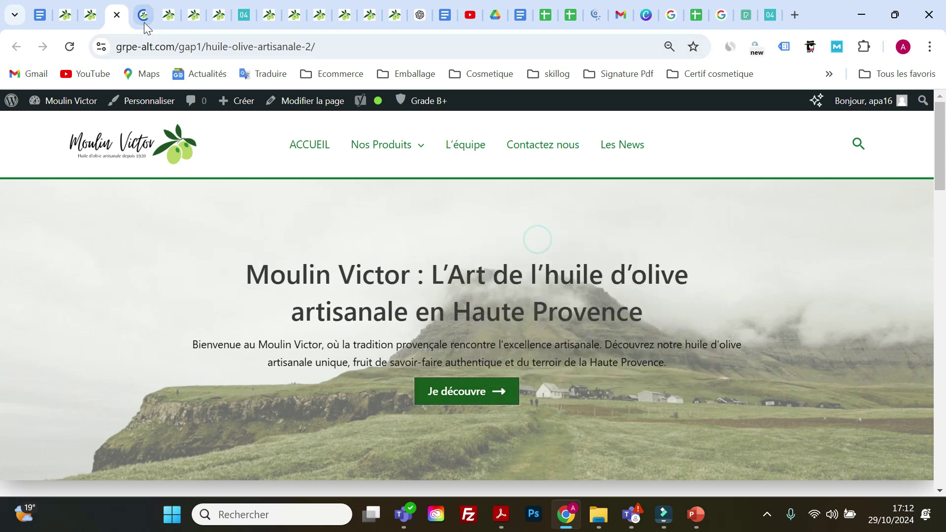
click(144, 23)
click(119, 20)
scroll(412, 323, down, 4)
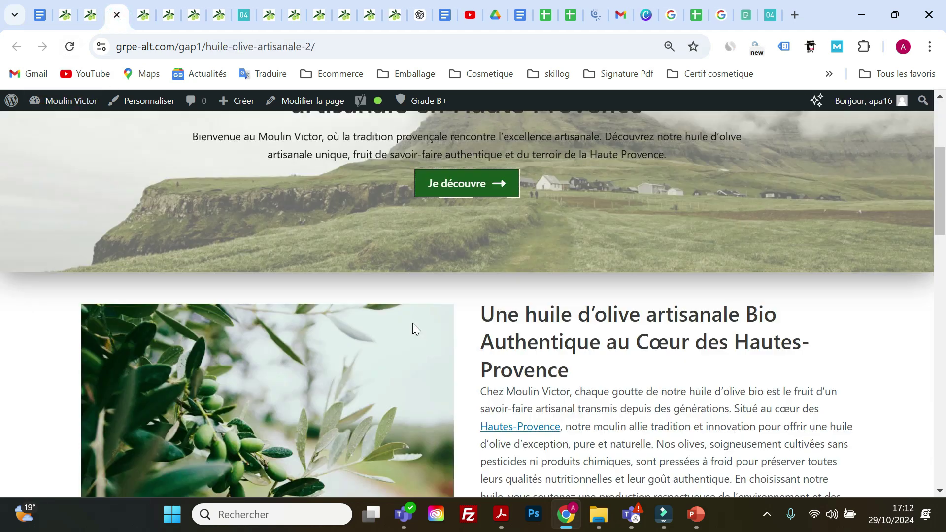